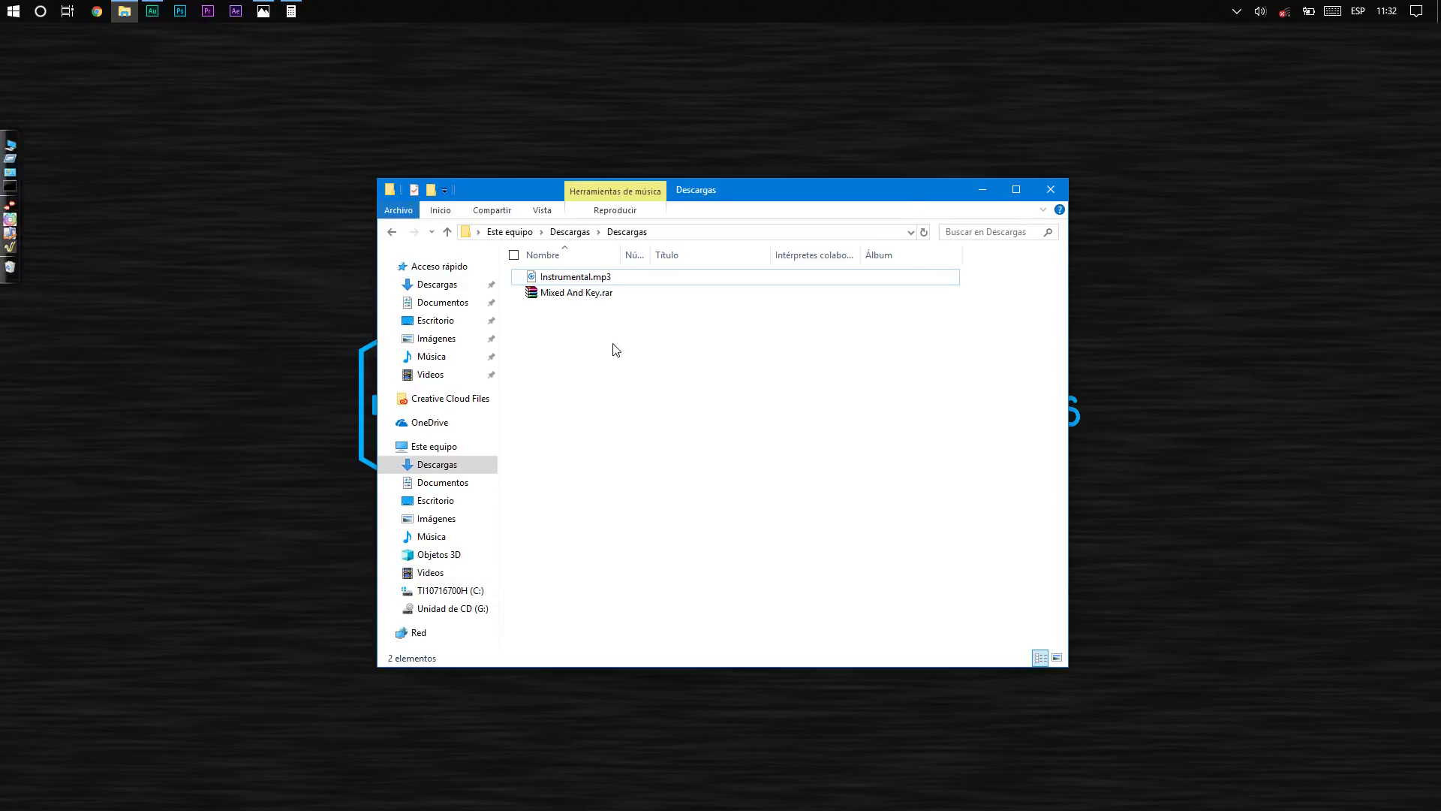
{"action": "left_click", "coordinate": [599, 296]}
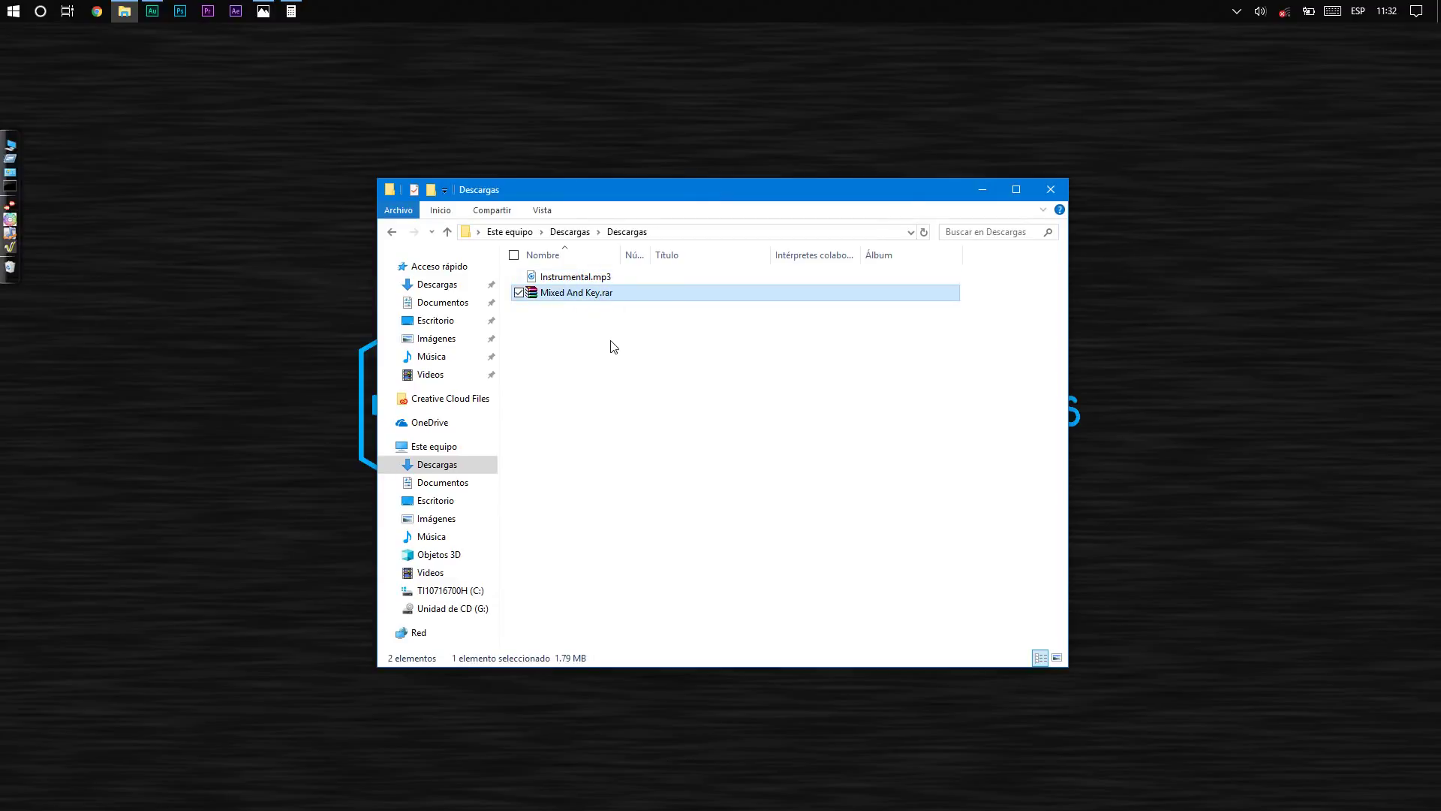
{"action": "left_click", "coordinate": [593, 282]}
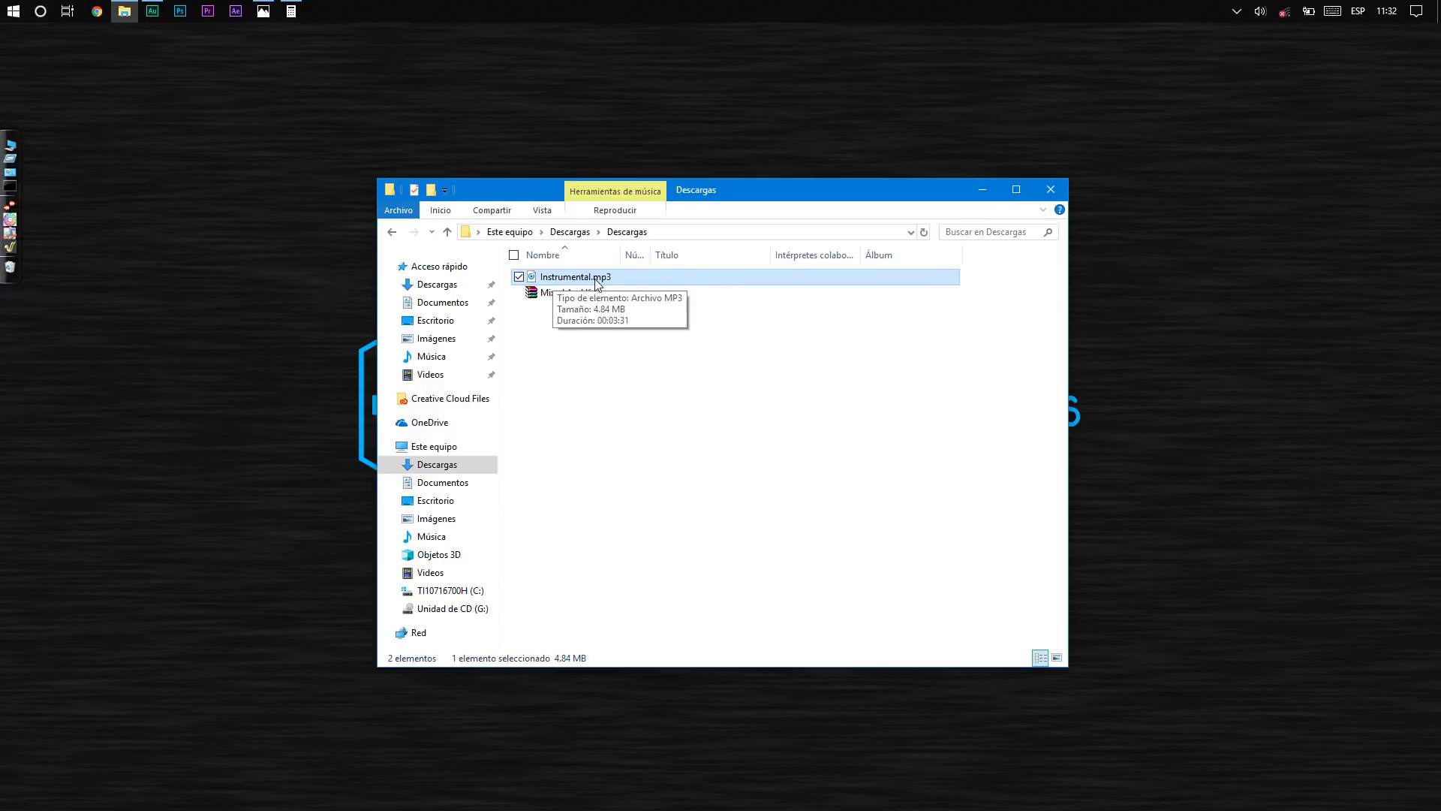
{"action": "left_click", "coordinate": [613, 362]}
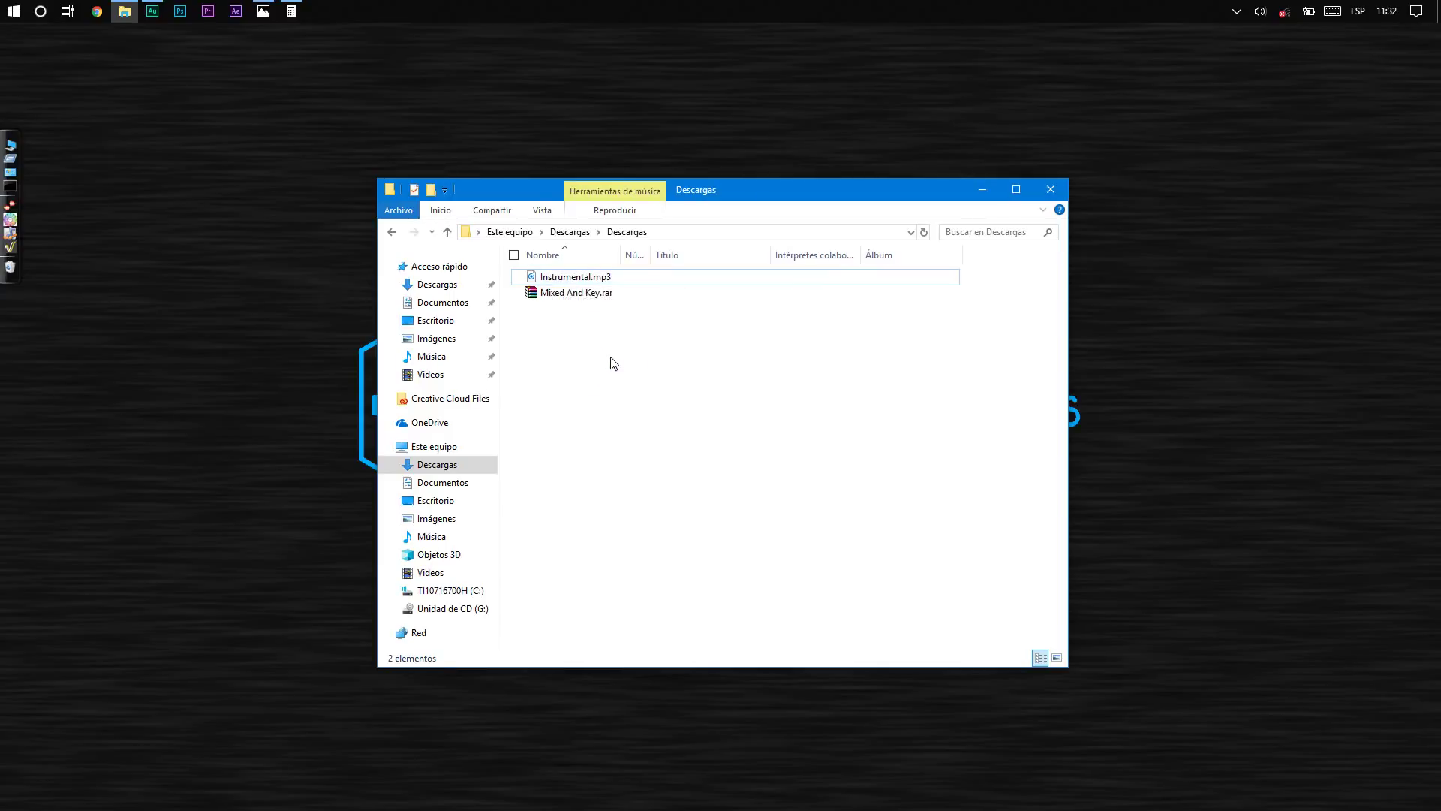
Step: Extract the Mixed And Key.rar archive into the current Descargas folder and open the extracted Mixed And Key folder
{"action": "left_click", "coordinate": [596, 295]}
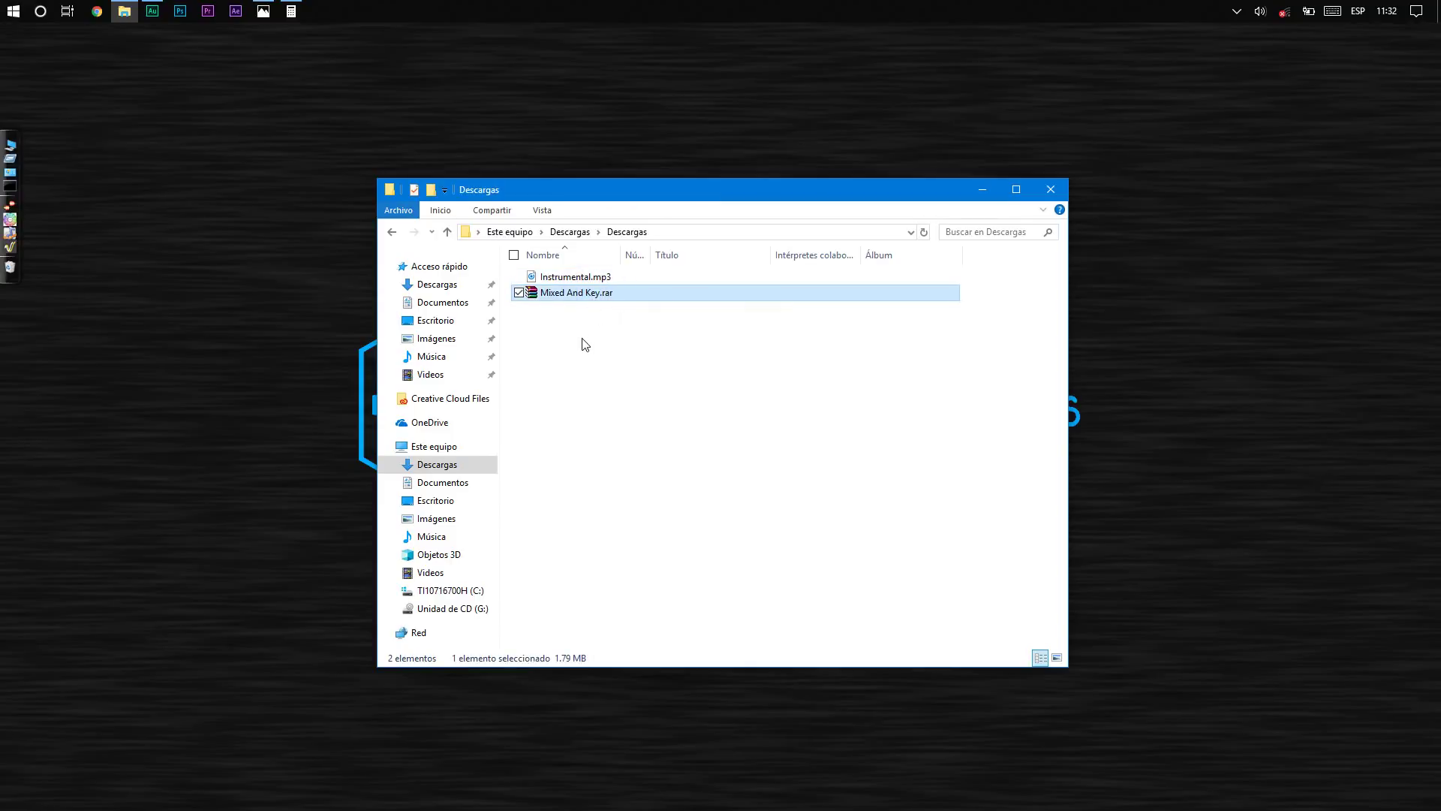
{"action": "right_click", "coordinate": [617, 293]}
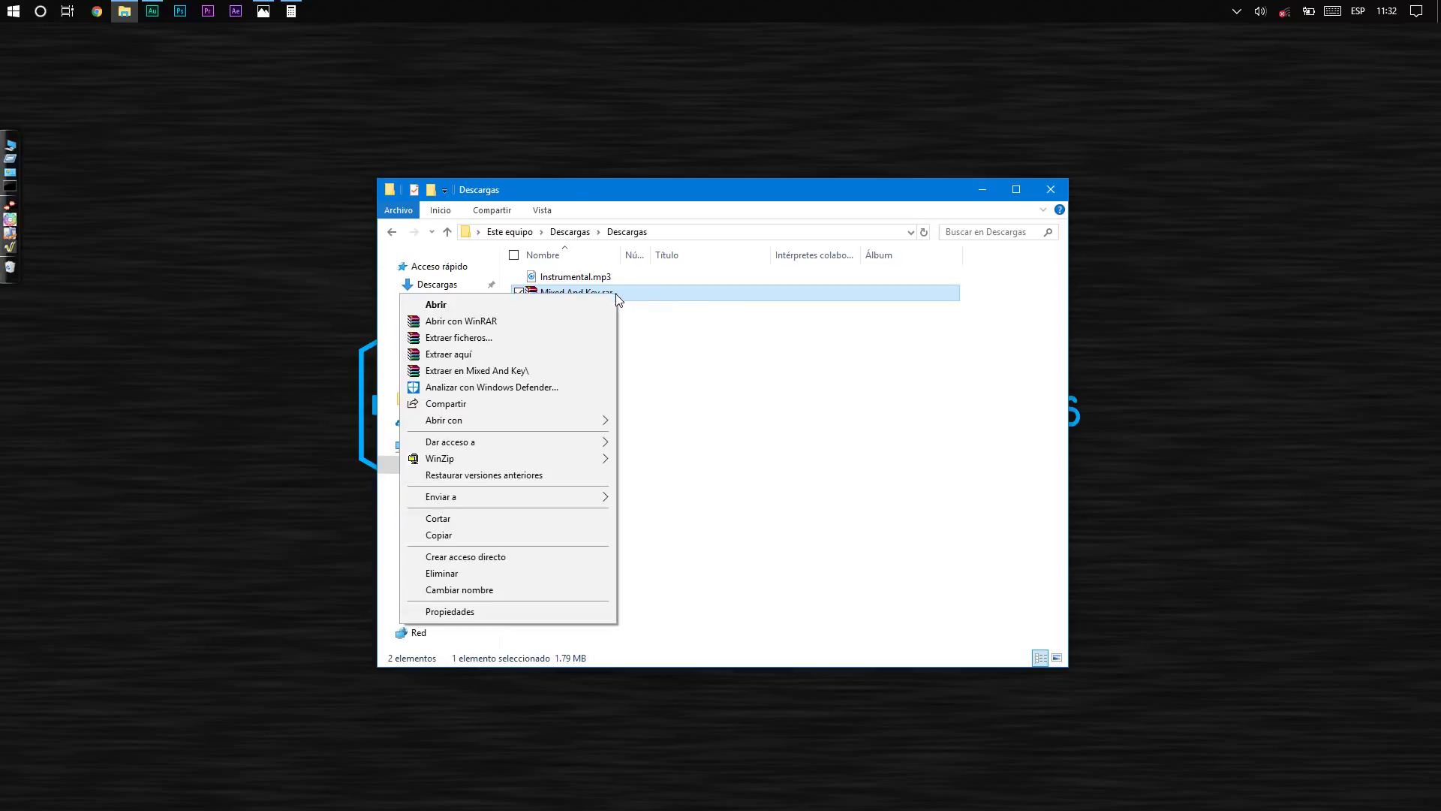
{"action": "left_click", "coordinate": [484, 353]}
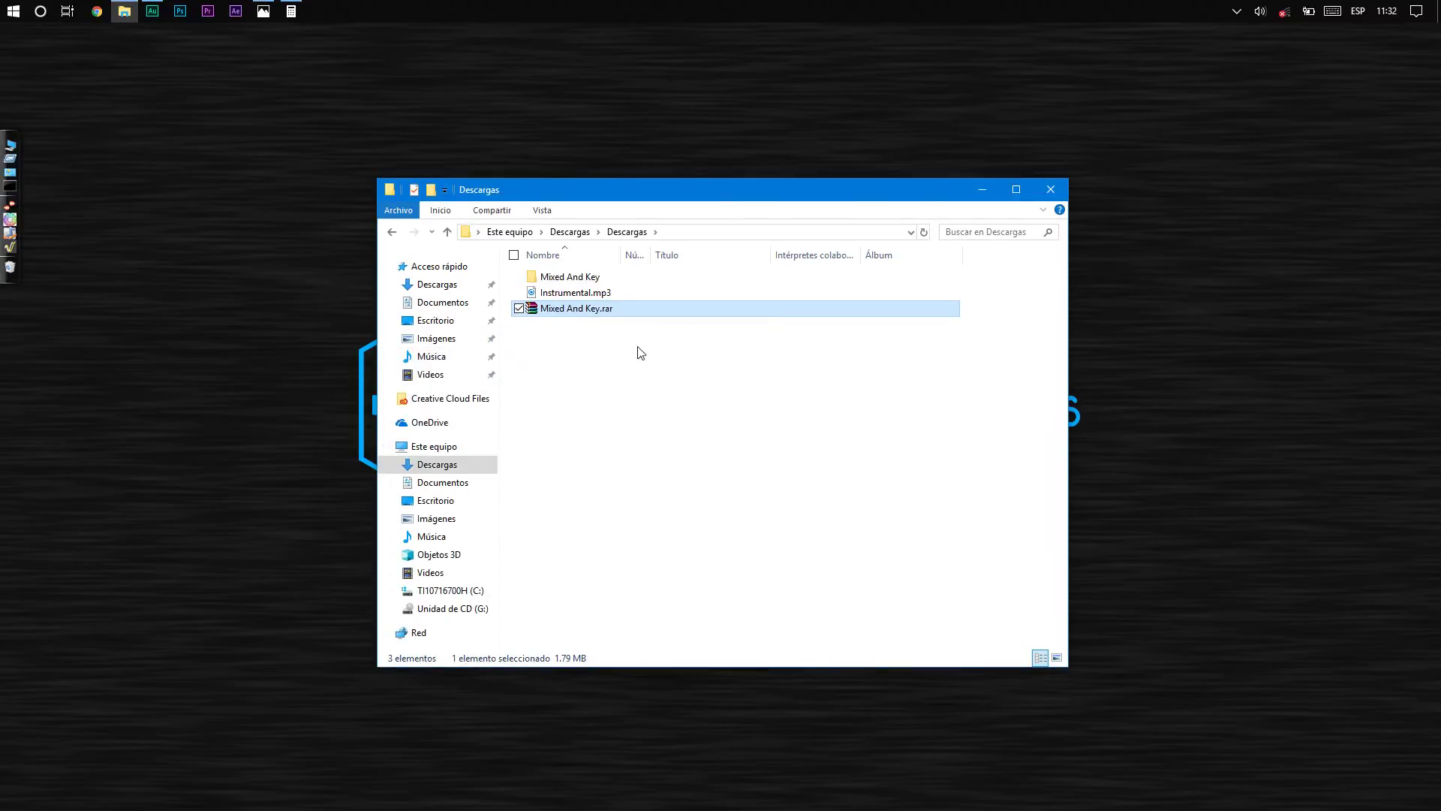
{"action": "left_click", "coordinate": [592, 277]}
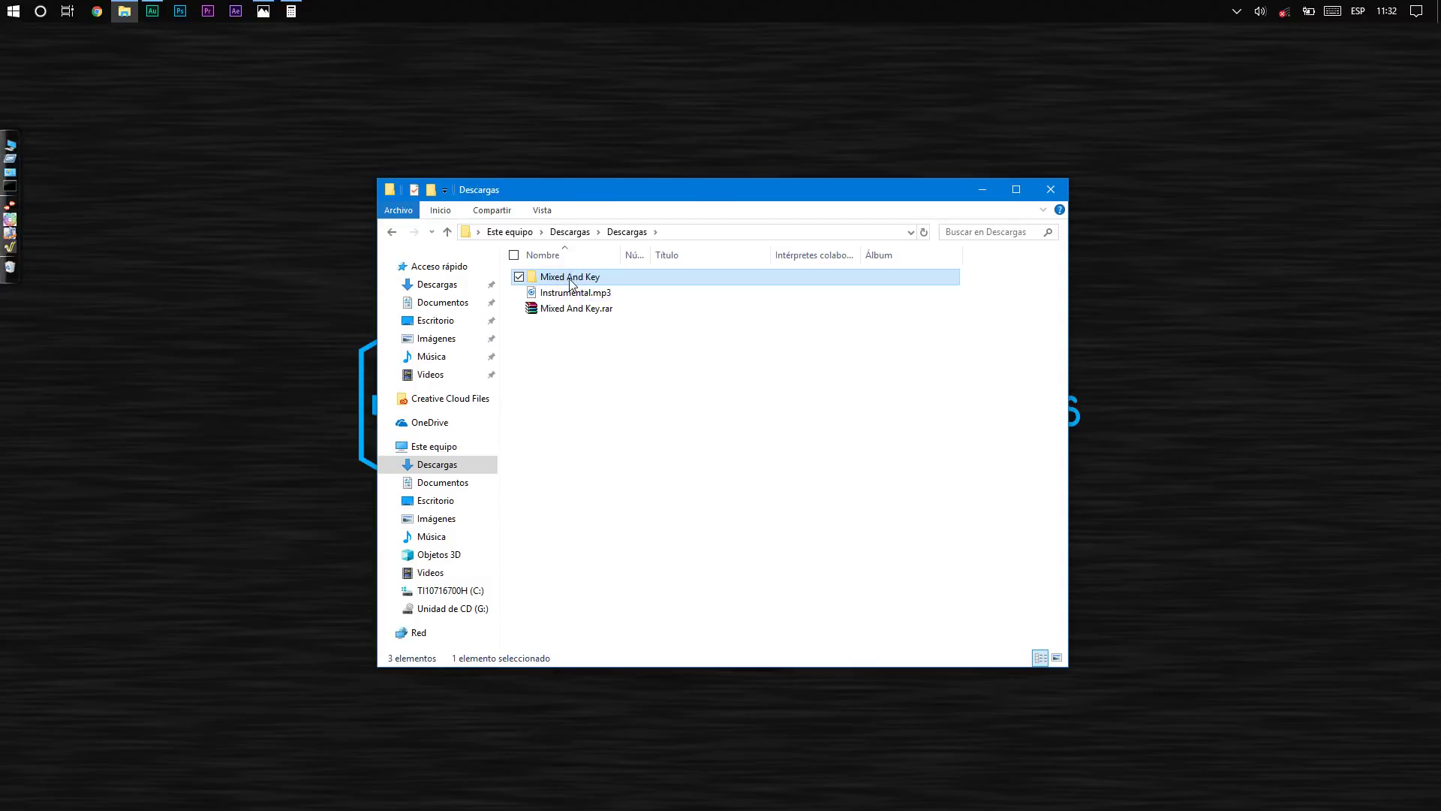
{"action": "double_click", "coordinate": [601, 277]}
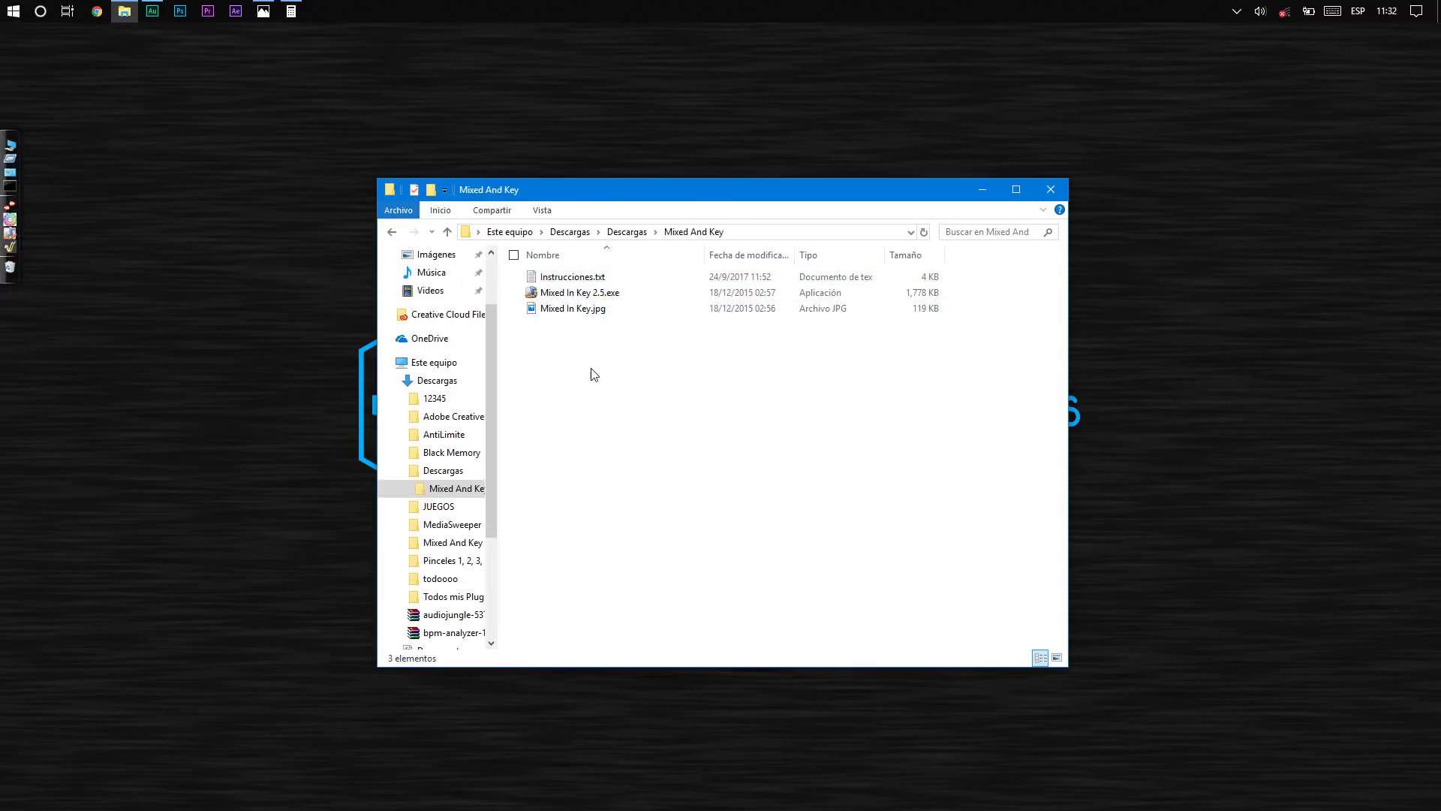
{"action": "left_click_drag", "start_coordinate": [592, 373], "coordinate": [593, 308]}
{"action": "left_click", "coordinate": [614, 369]}
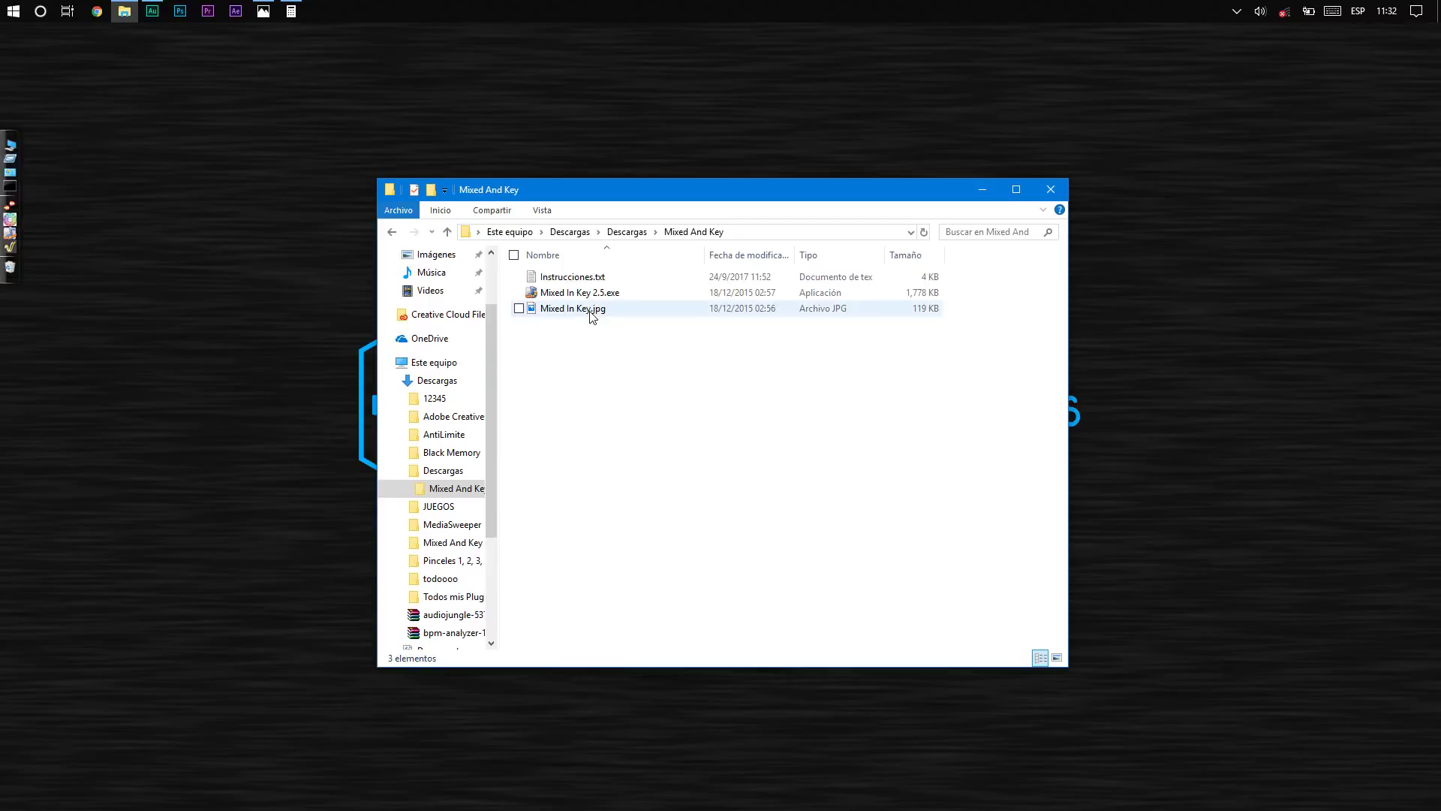
{"action": "left_click_drag", "start_coordinate": [594, 334], "coordinate": [611, 300]}
{"action": "left_click", "coordinate": [602, 334]}
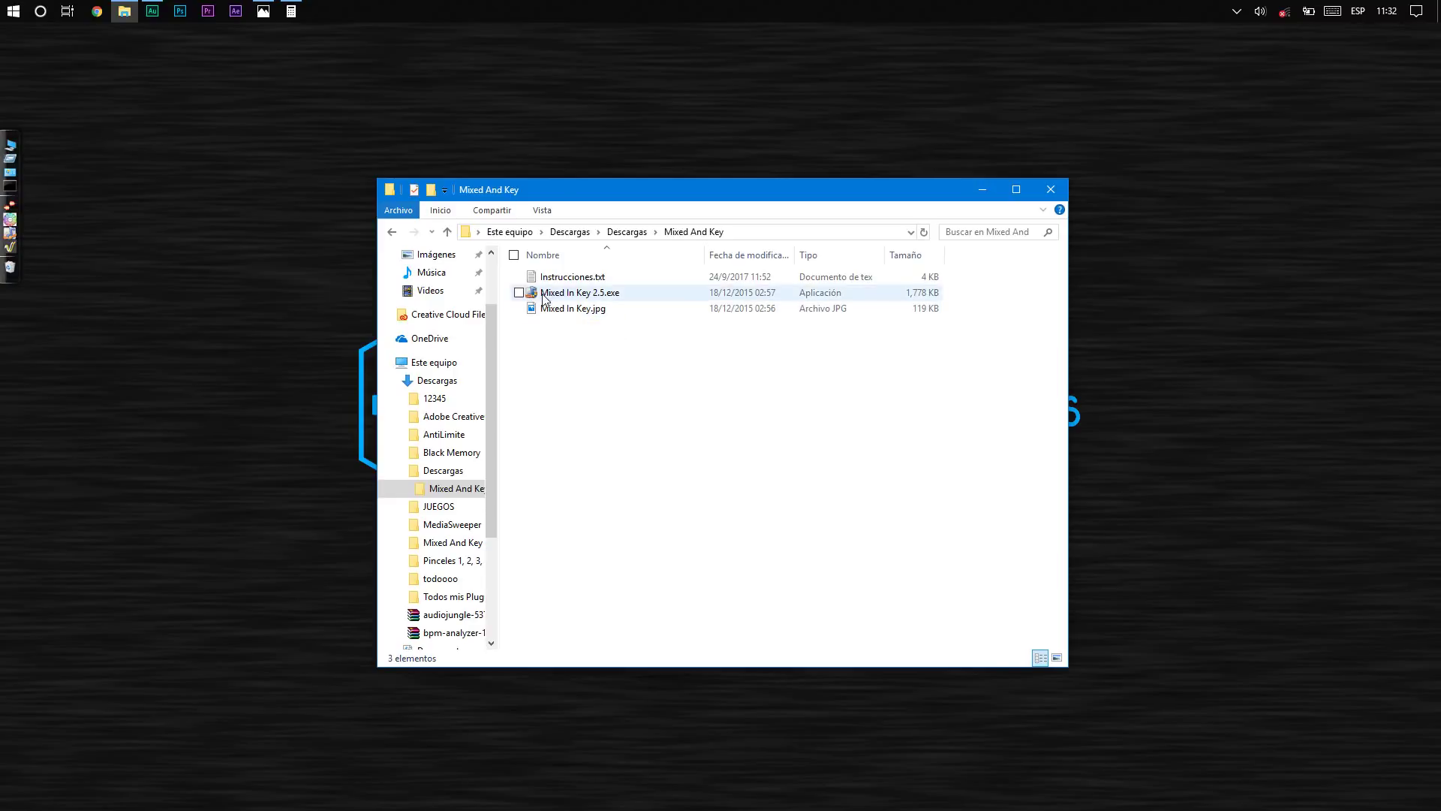
Step: Install Mixed In Key from Mixed In Key 2.5.exe, accepting the license agreement and the default destination folder
{"action": "double_click", "coordinate": [628, 294]}
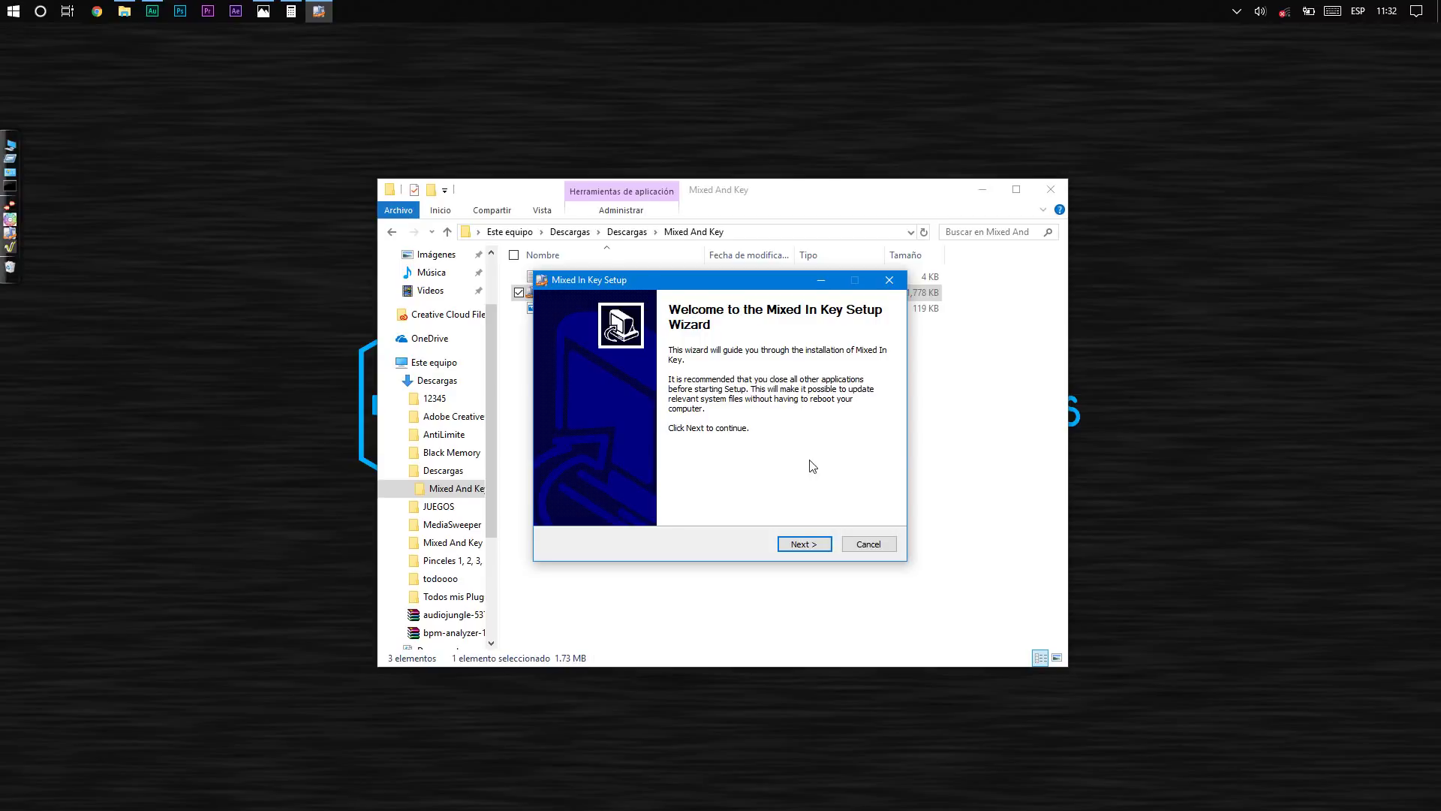
{"action": "left_click", "coordinate": [817, 548]}
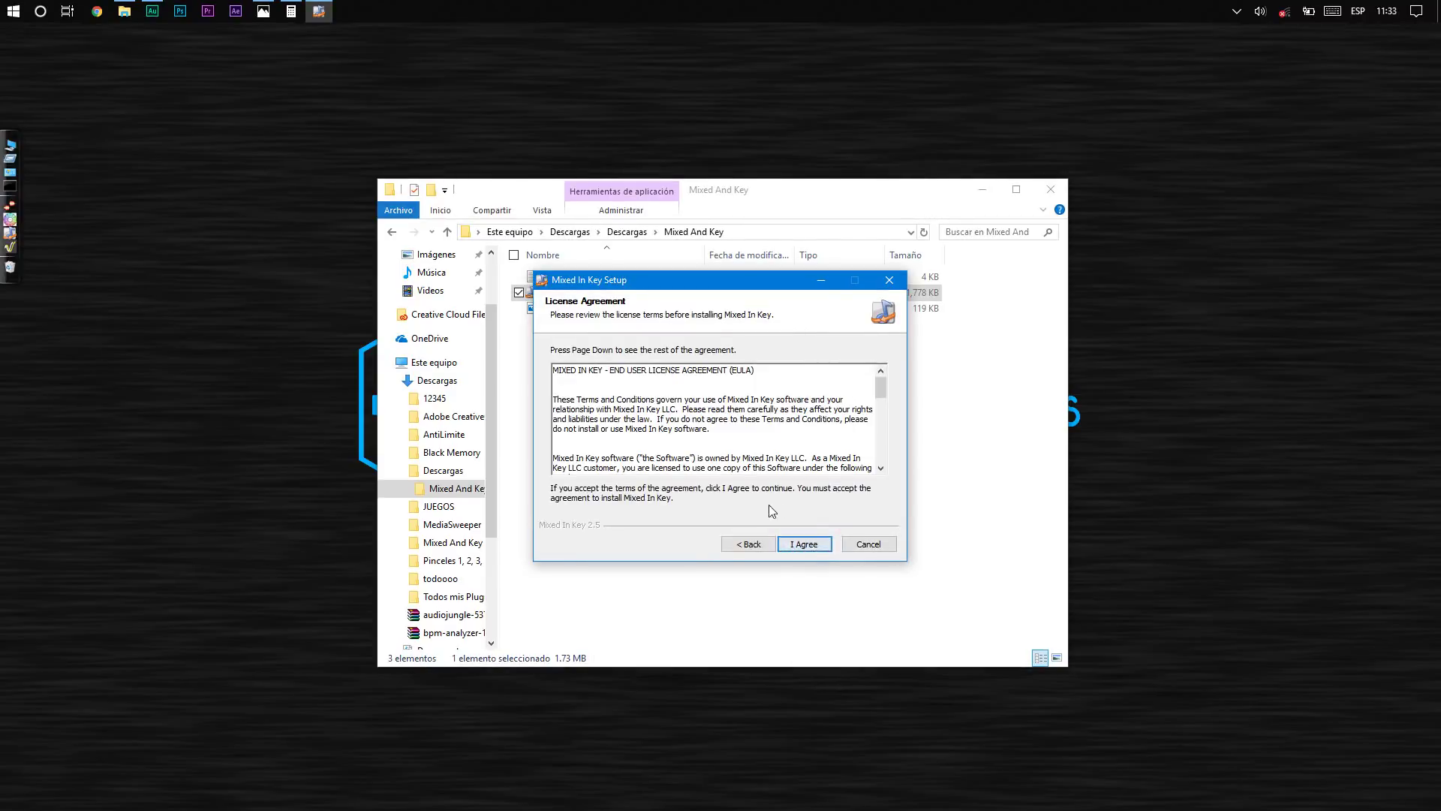
{"action": "left_click", "coordinate": [816, 548]}
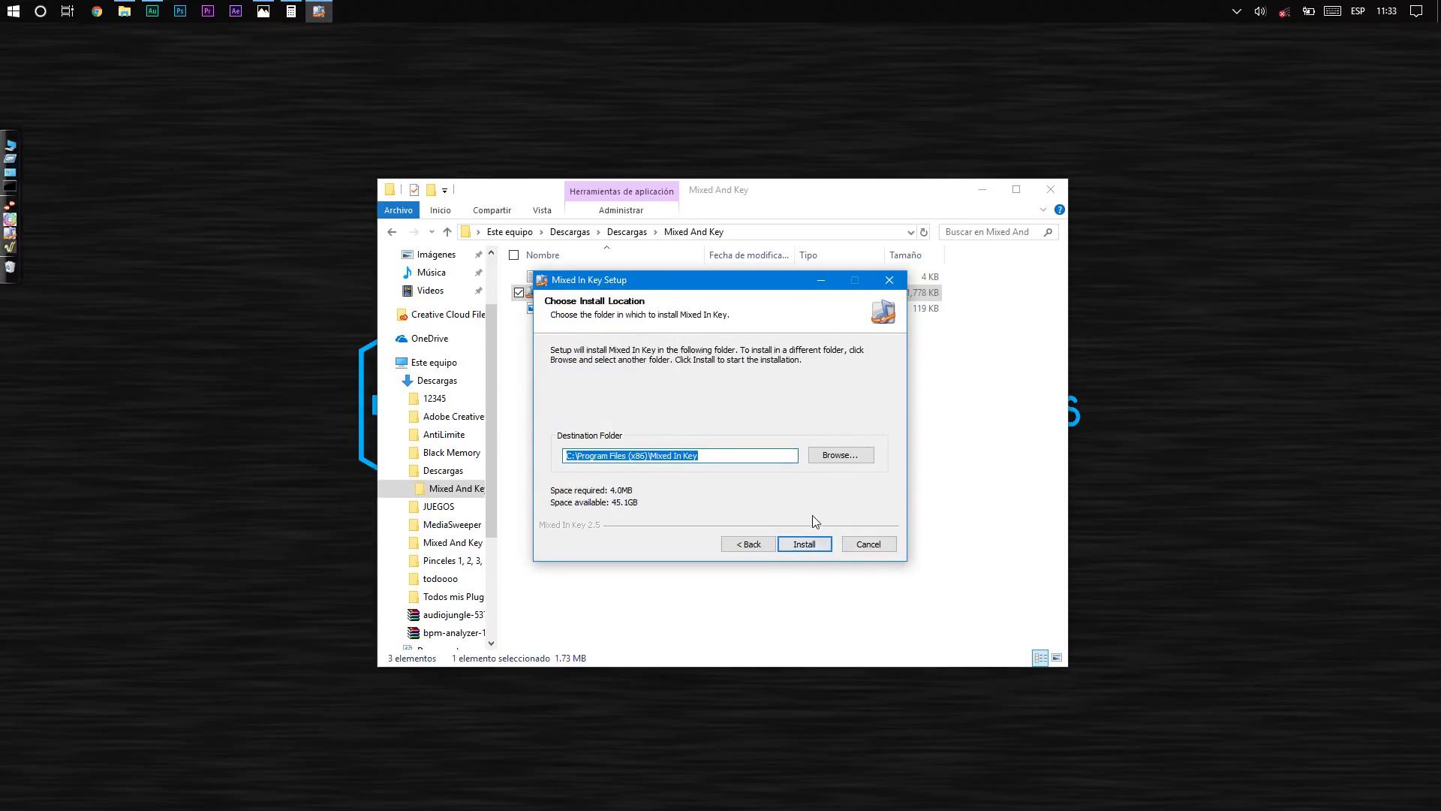
{"action": "left_click", "coordinate": [801, 545]}
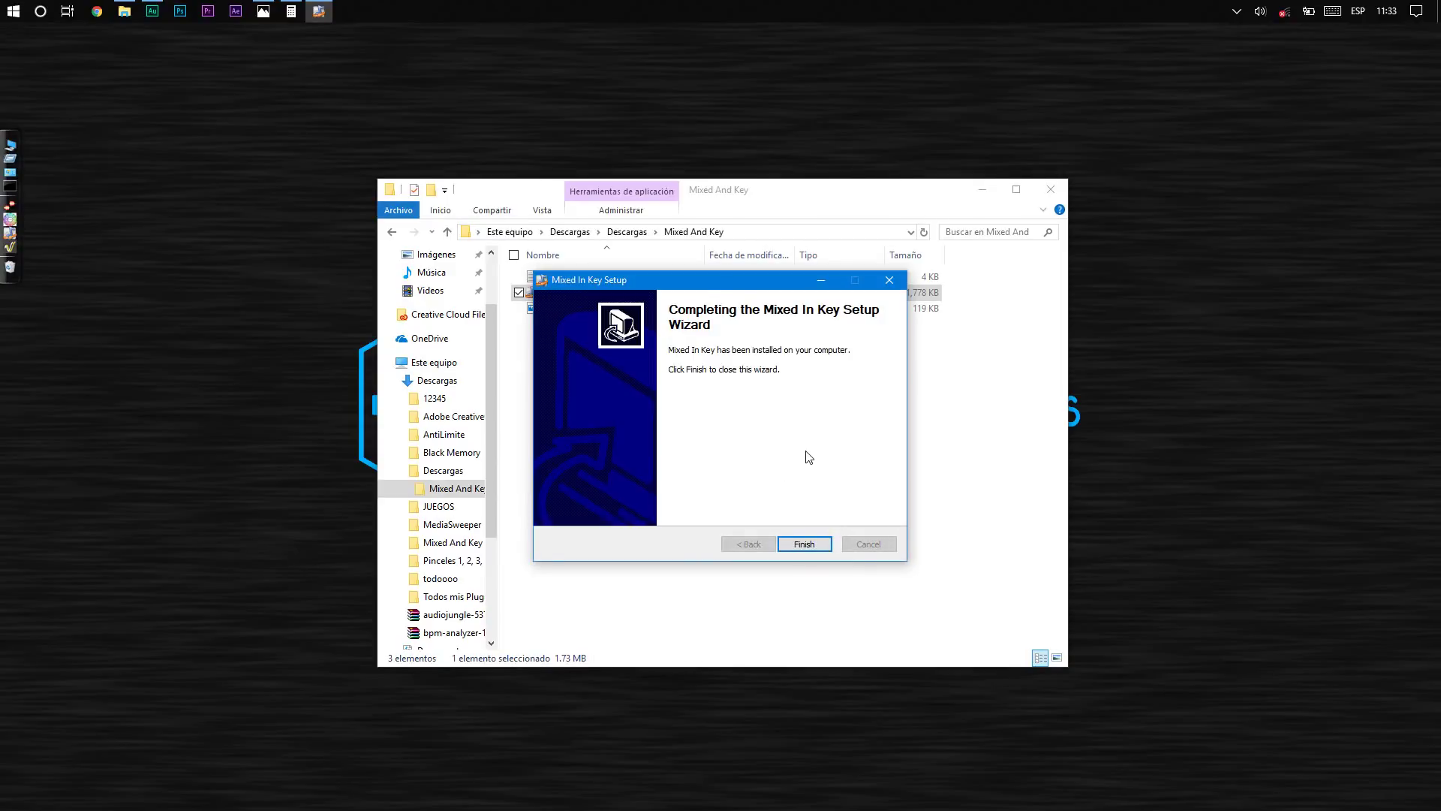
{"action": "left_click", "coordinate": [804, 545]}
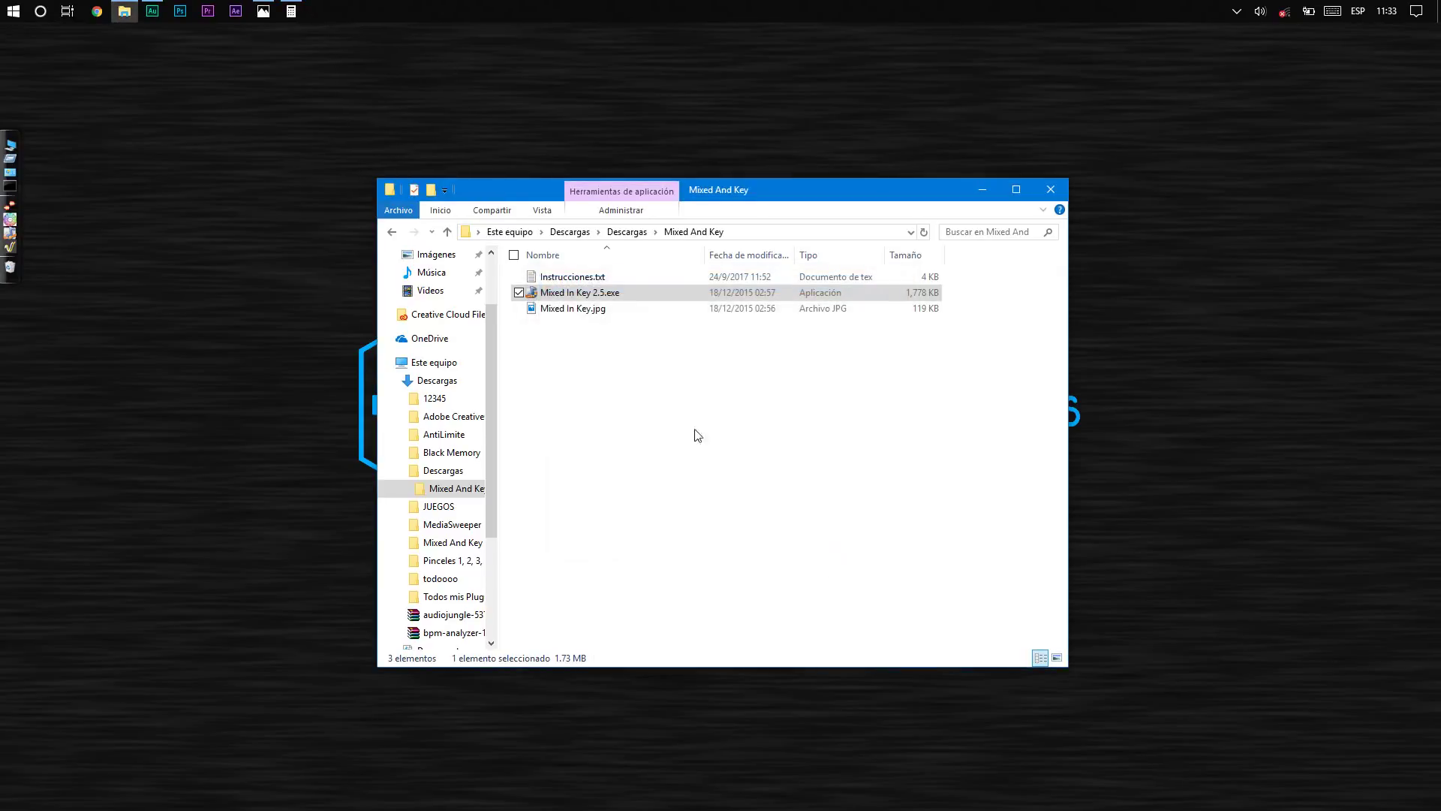
Step: View the Camelot System key wheel in Mixed In Key.jpg in the Photos app and minimize it
{"action": "left_click", "coordinate": [594, 308]}
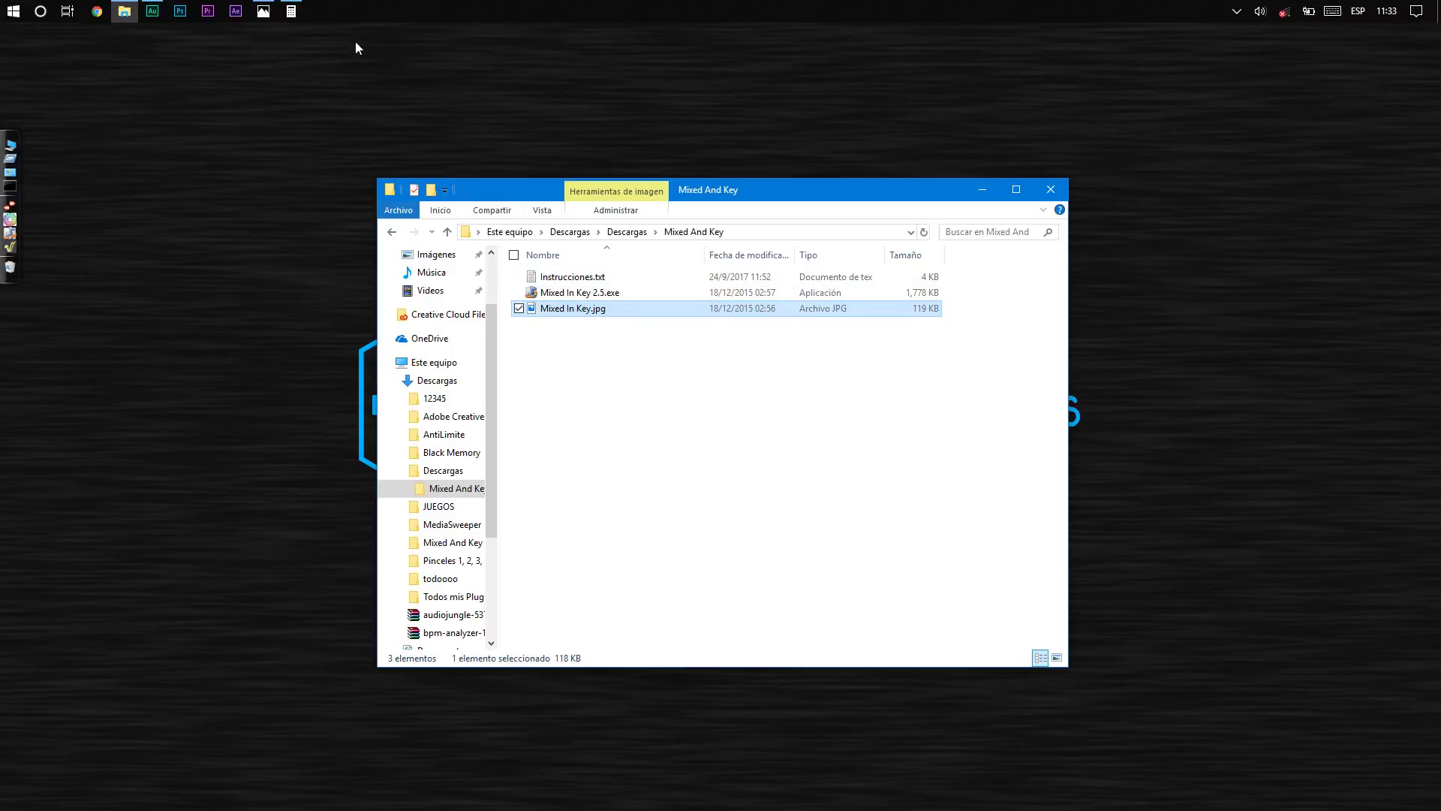
{"action": "left_click", "coordinate": [263, 10]}
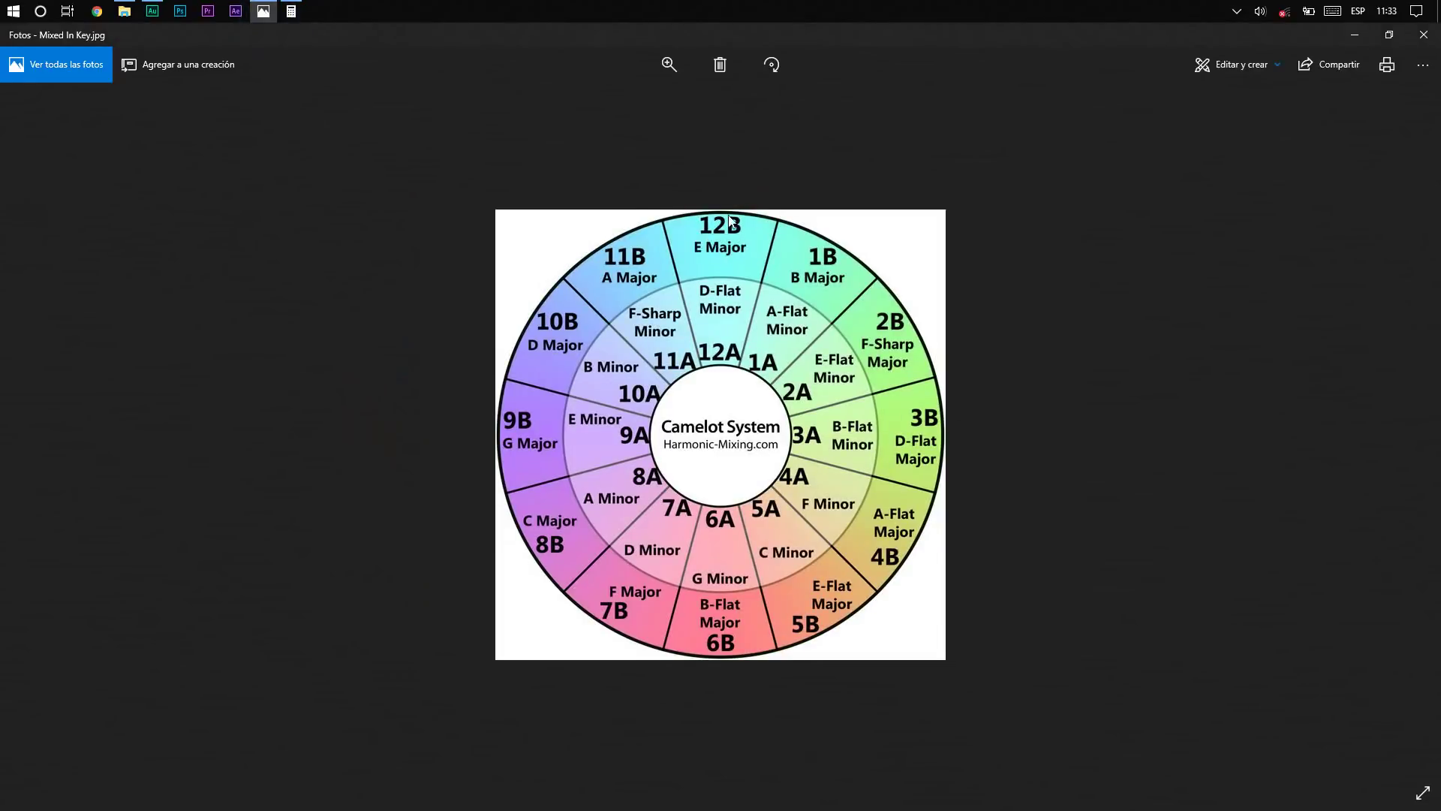
{"action": "left_click", "coordinate": [1349, 30]}
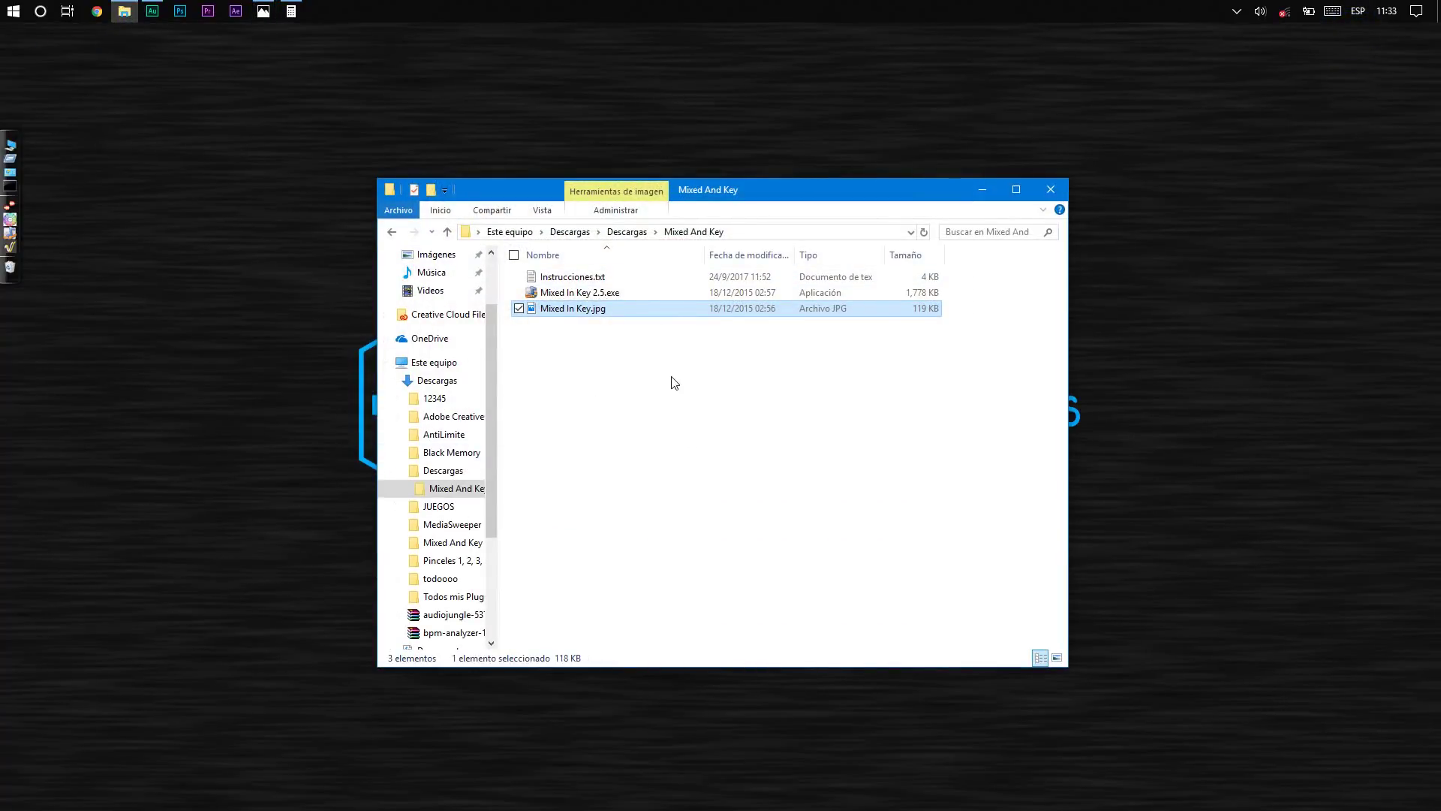
Step: Return to the parent Descargas folder, select Instrumental.mp3 and minimize the folder window
{"action": "left_click", "coordinate": [627, 232]}
{"action": "left_click", "coordinate": [397, 470]}
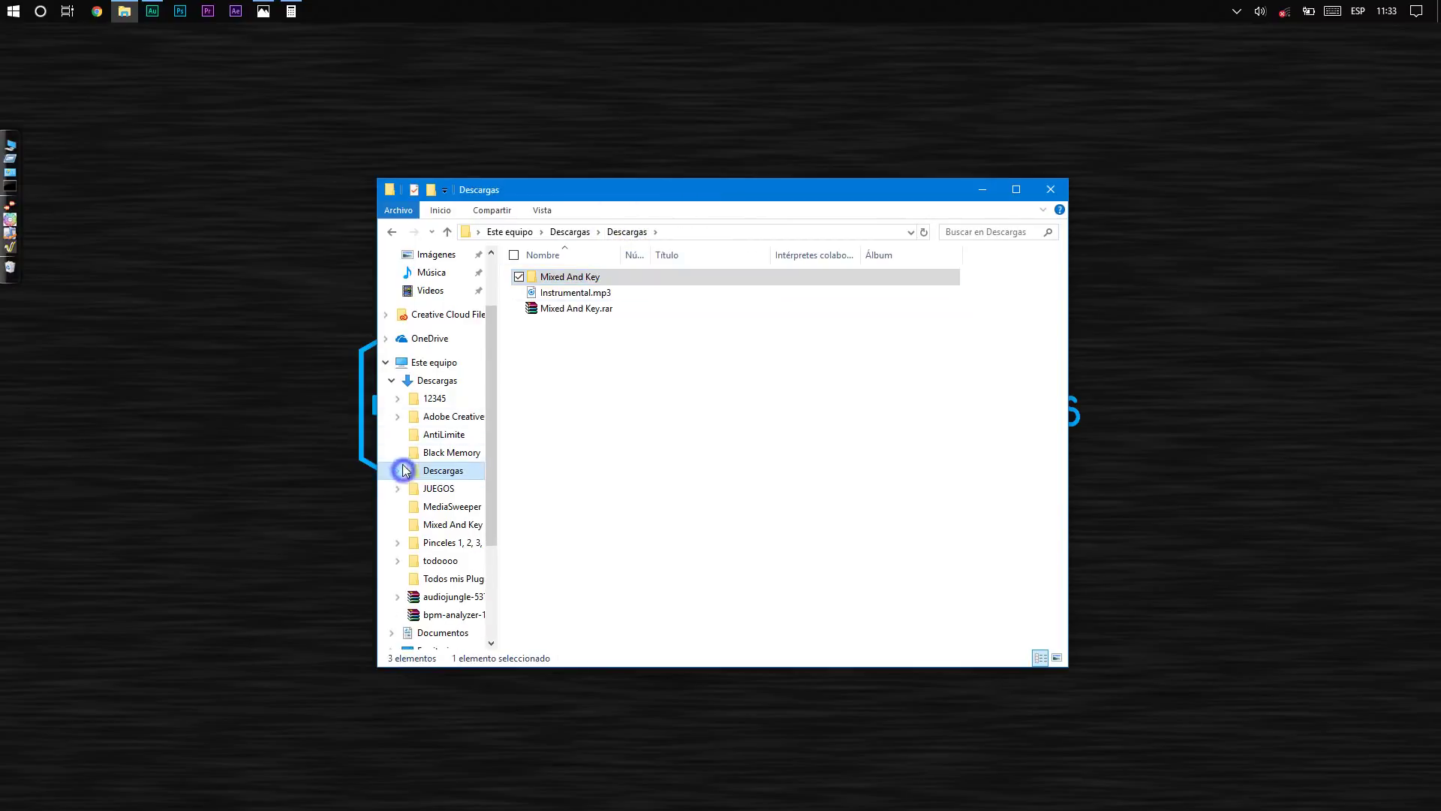
{"action": "left_click", "coordinate": [391, 382]}
{"action": "left_click", "coordinate": [611, 293]}
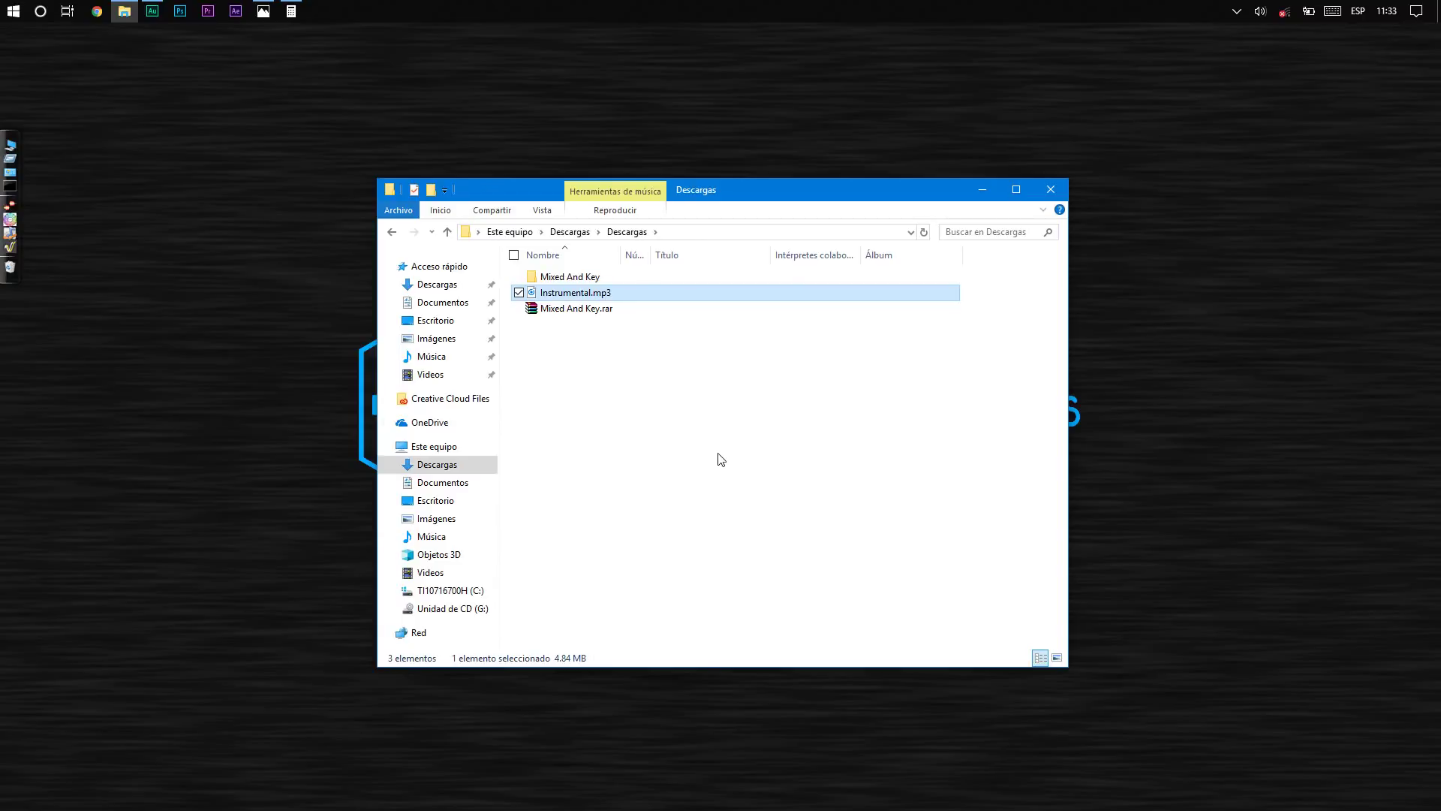
{"action": "left_click", "coordinate": [983, 192]}
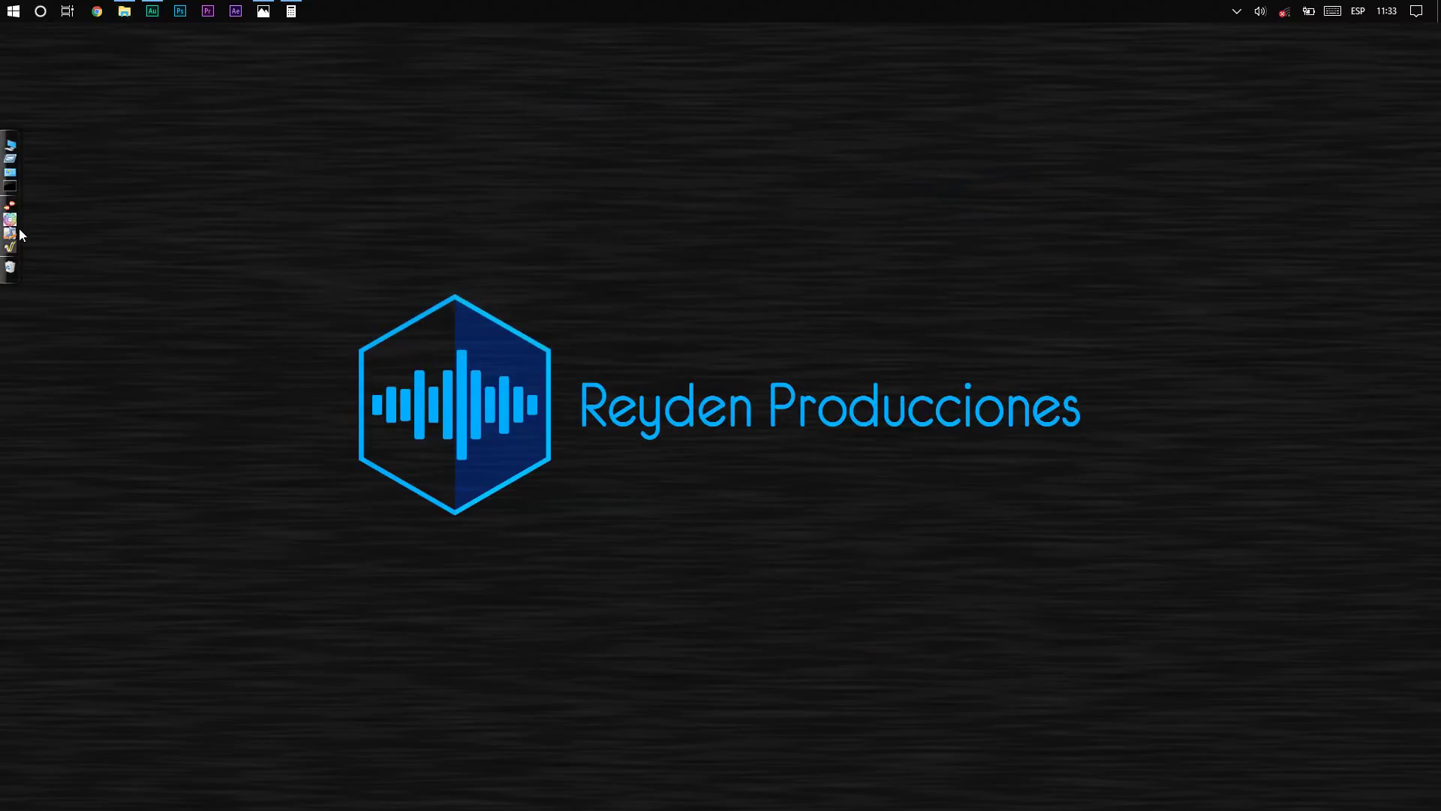
Step: Launch Mixed In Key 2.5, bring up the Camelot wheel image in Photos, and leave both windows minimized
{"action": "left_click", "coordinate": [15, 234]}
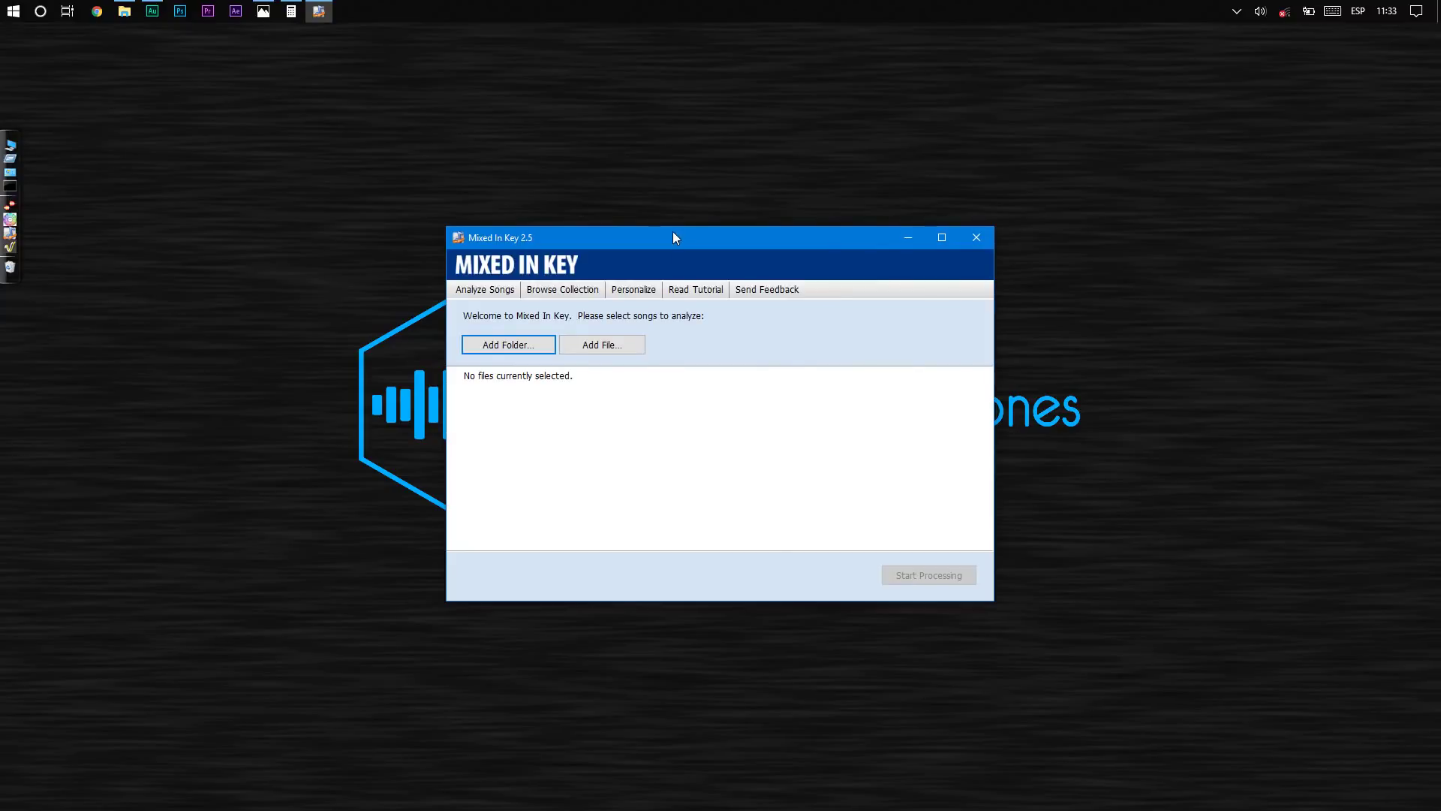
{"action": "left_click", "coordinate": [907, 238]}
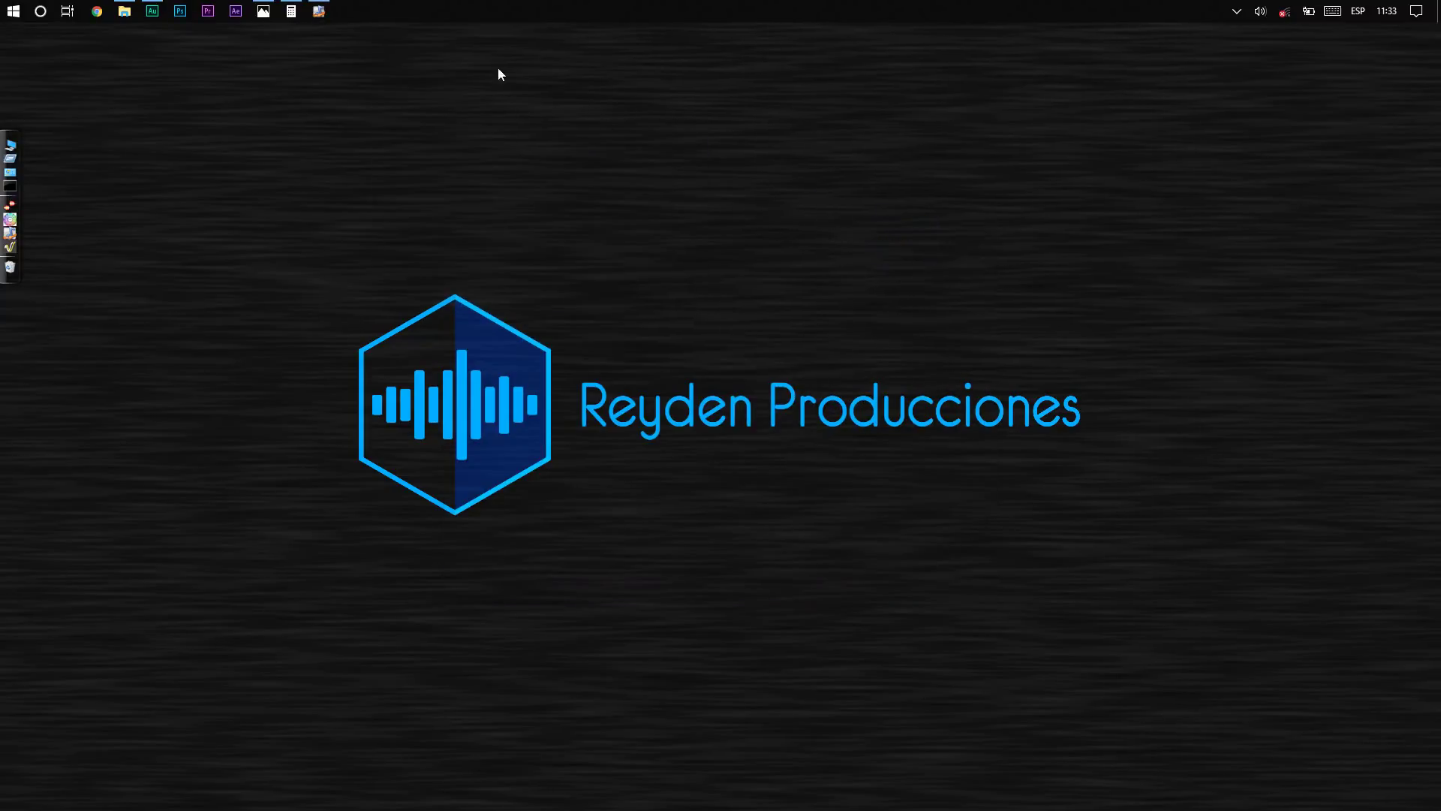
{"action": "left_click", "coordinate": [264, 12]}
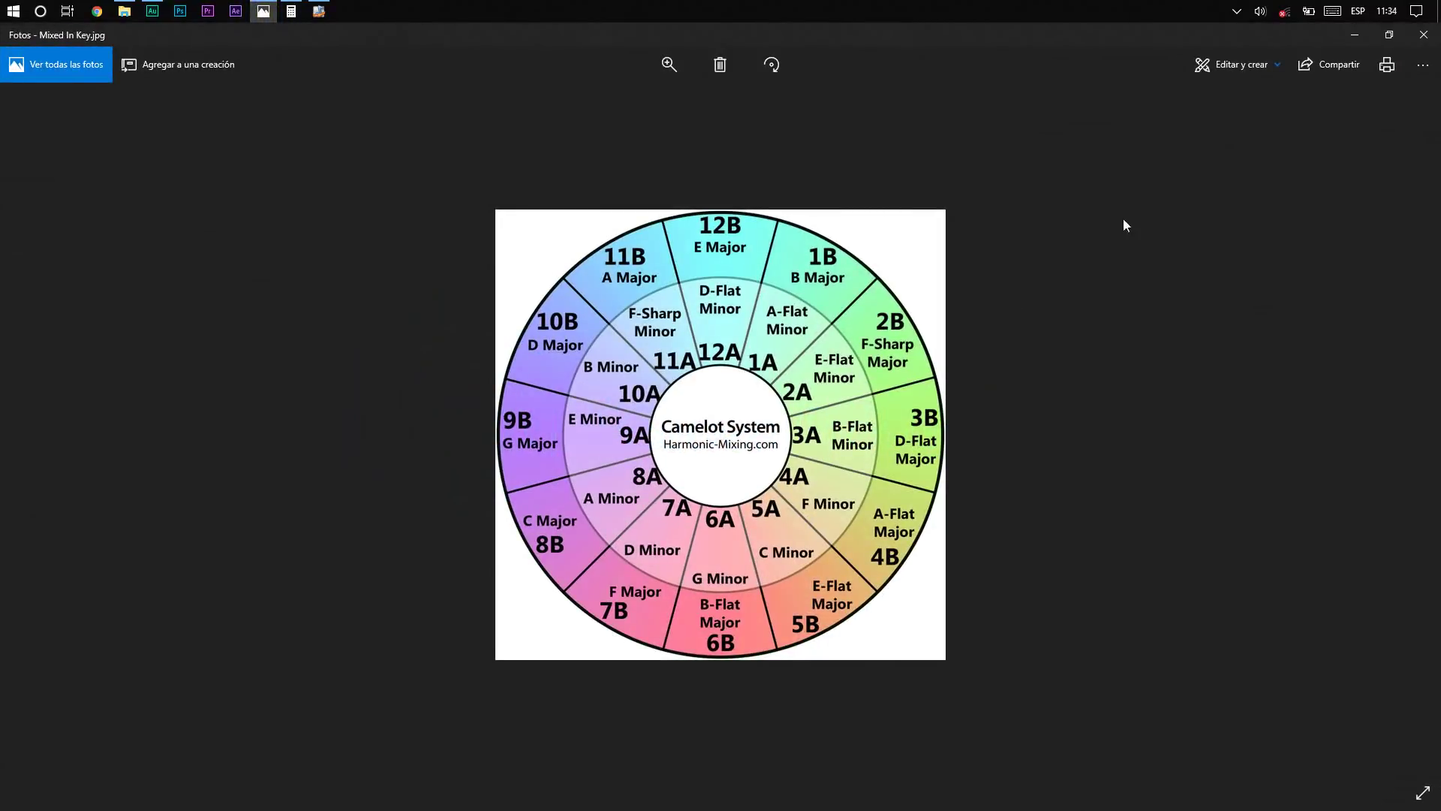
{"action": "left_click", "coordinate": [1354, 34]}
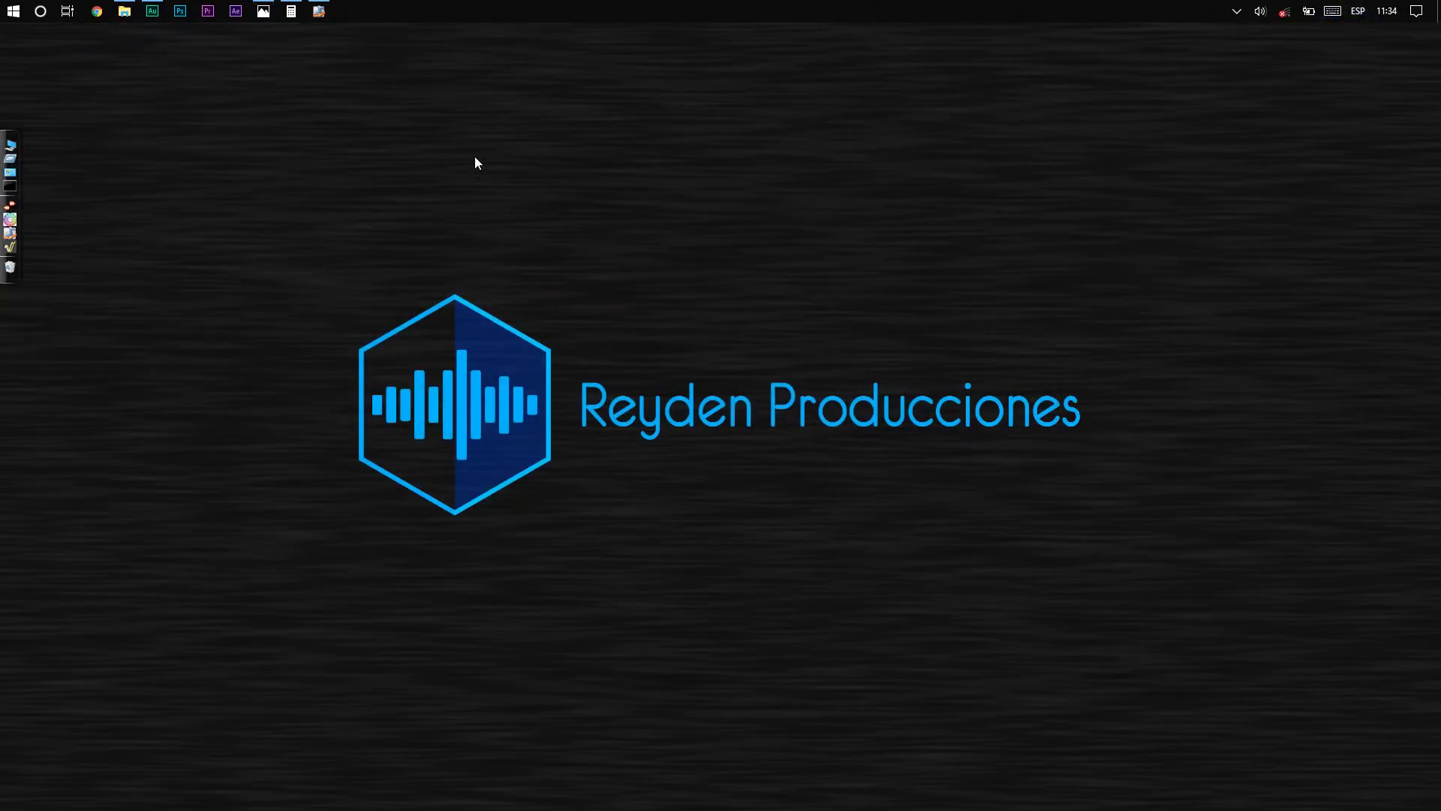
Step: Switch to Adobe Audition and play the multitrack session through the vocal clips, stopping after the last phrase
{"action": "left_click", "coordinate": [152, 12]}
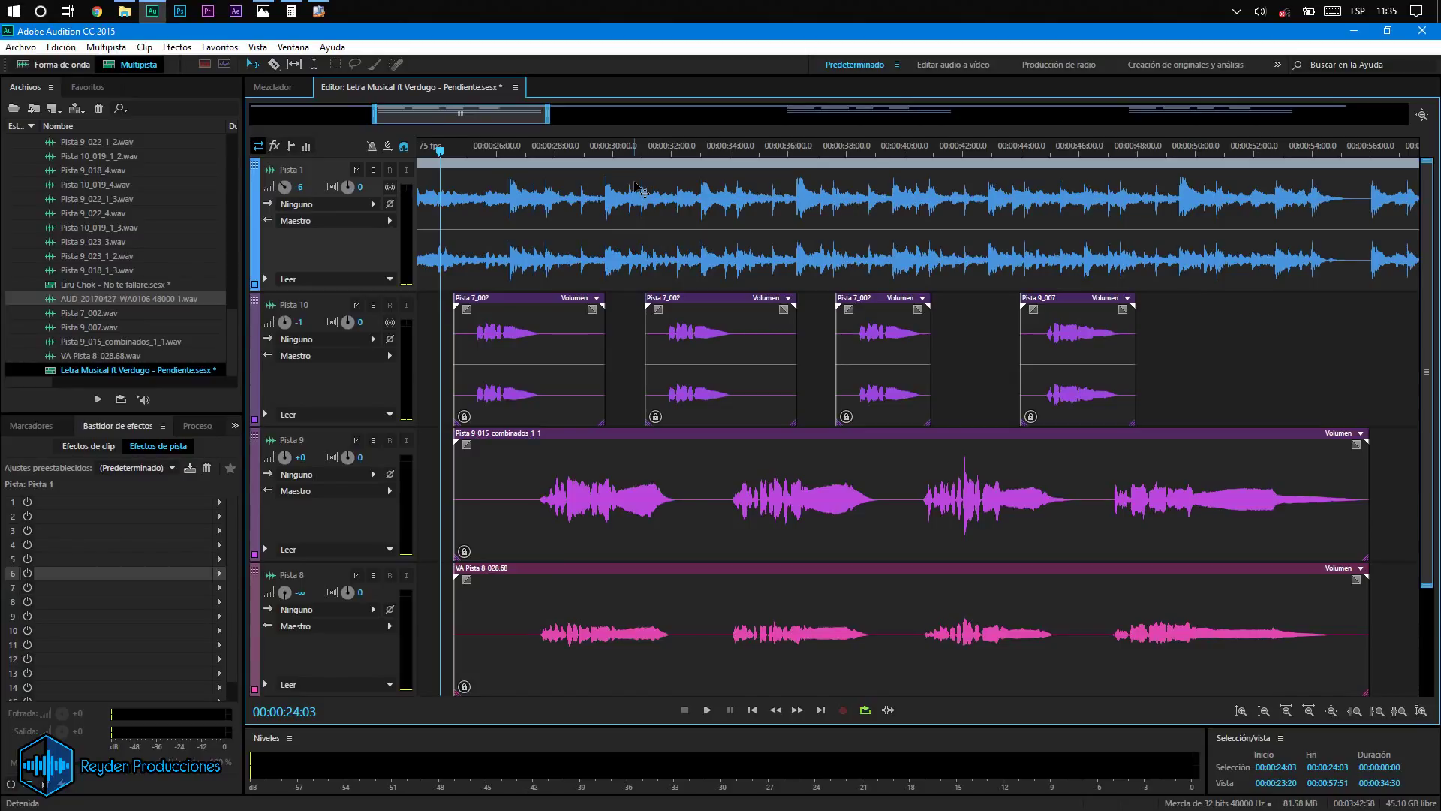
{"action": "key", "text": "space"}
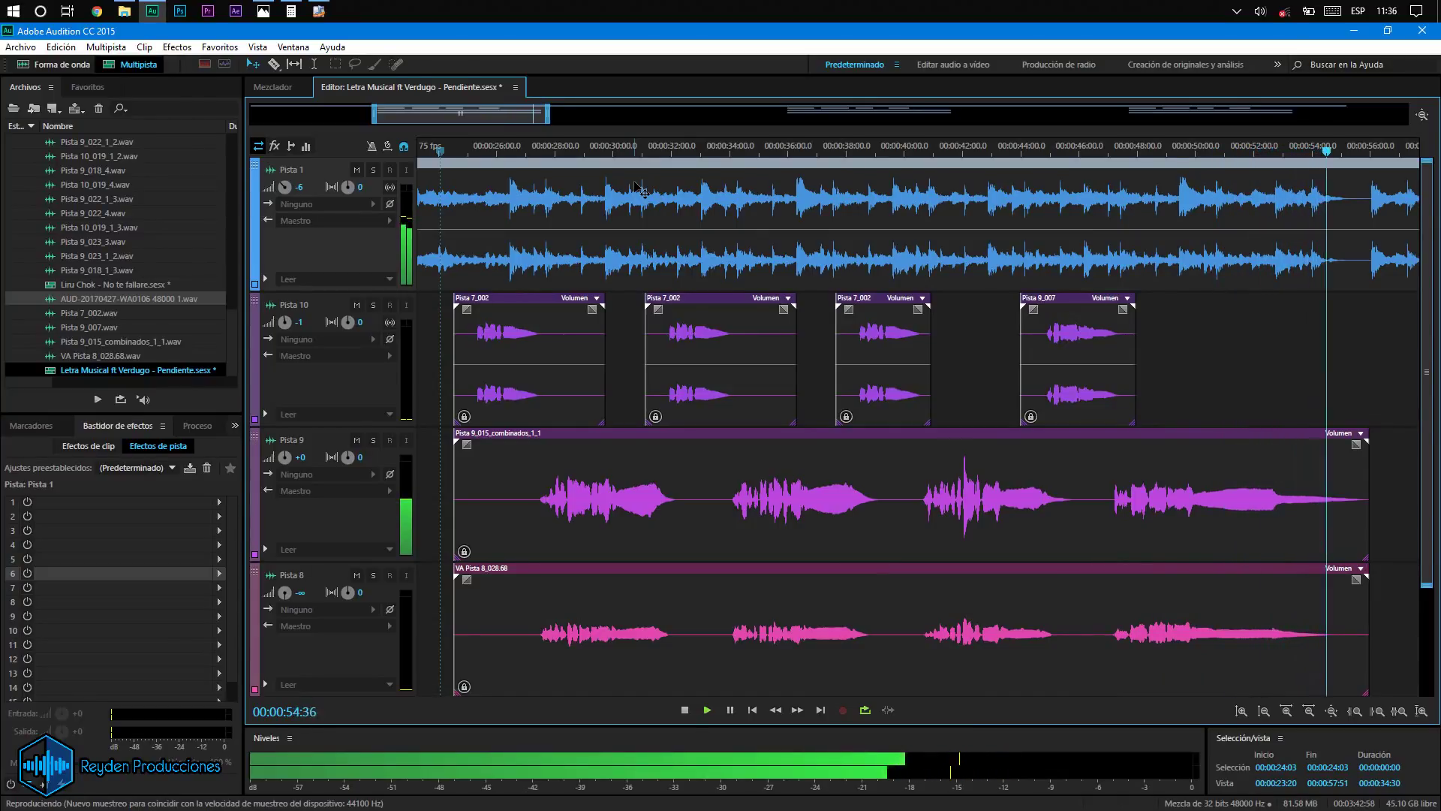
{"action": "key", "text": "space"}
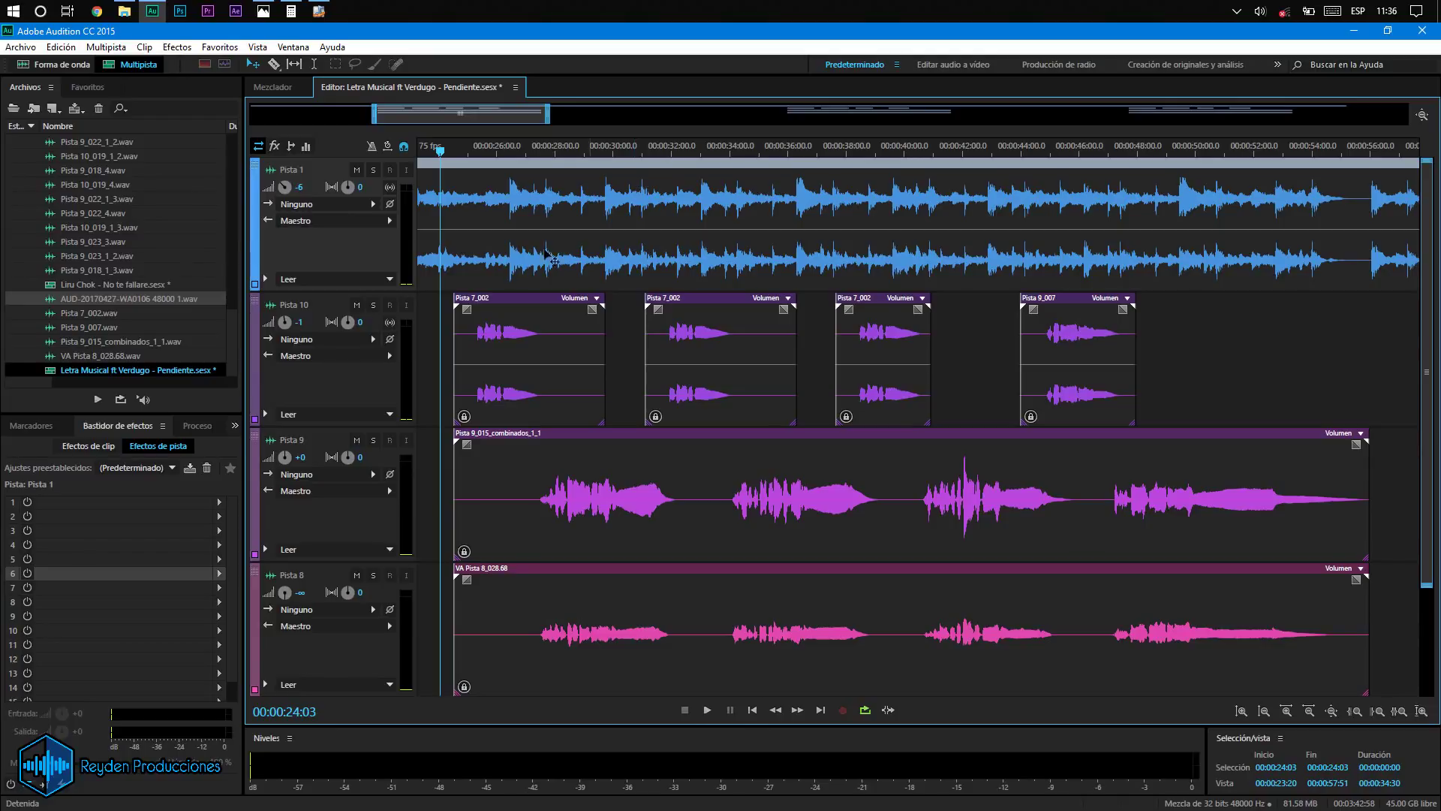
Step: Enable the Eco effect on the Pista 10 track, look through its preset list and close its settings
{"action": "left_click", "coordinate": [346, 390]}
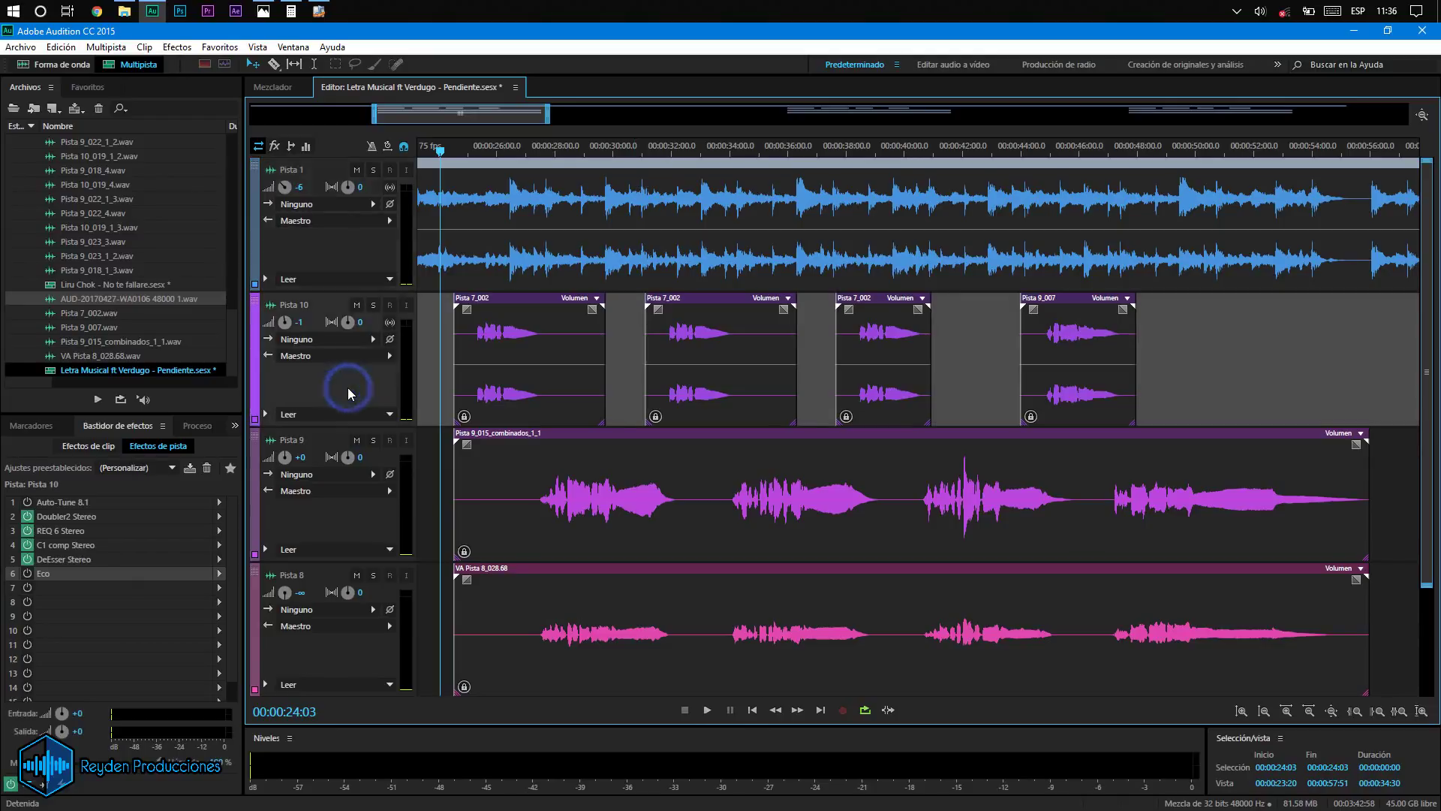
{"action": "double_click", "coordinate": [57, 575]}
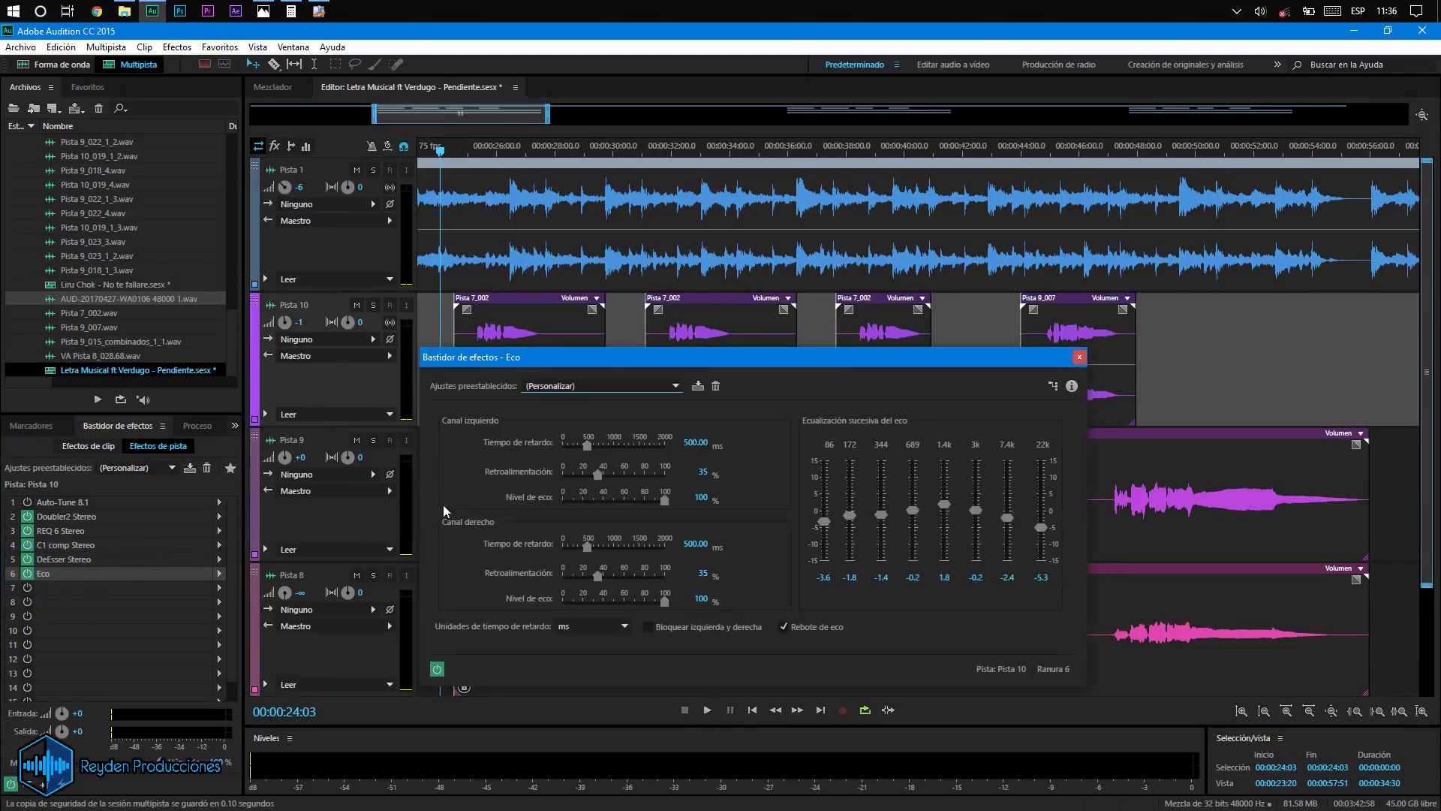
{"action": "left_click_drag", "start_coordinate": [834, 359], "coordinate": [979, 243]}
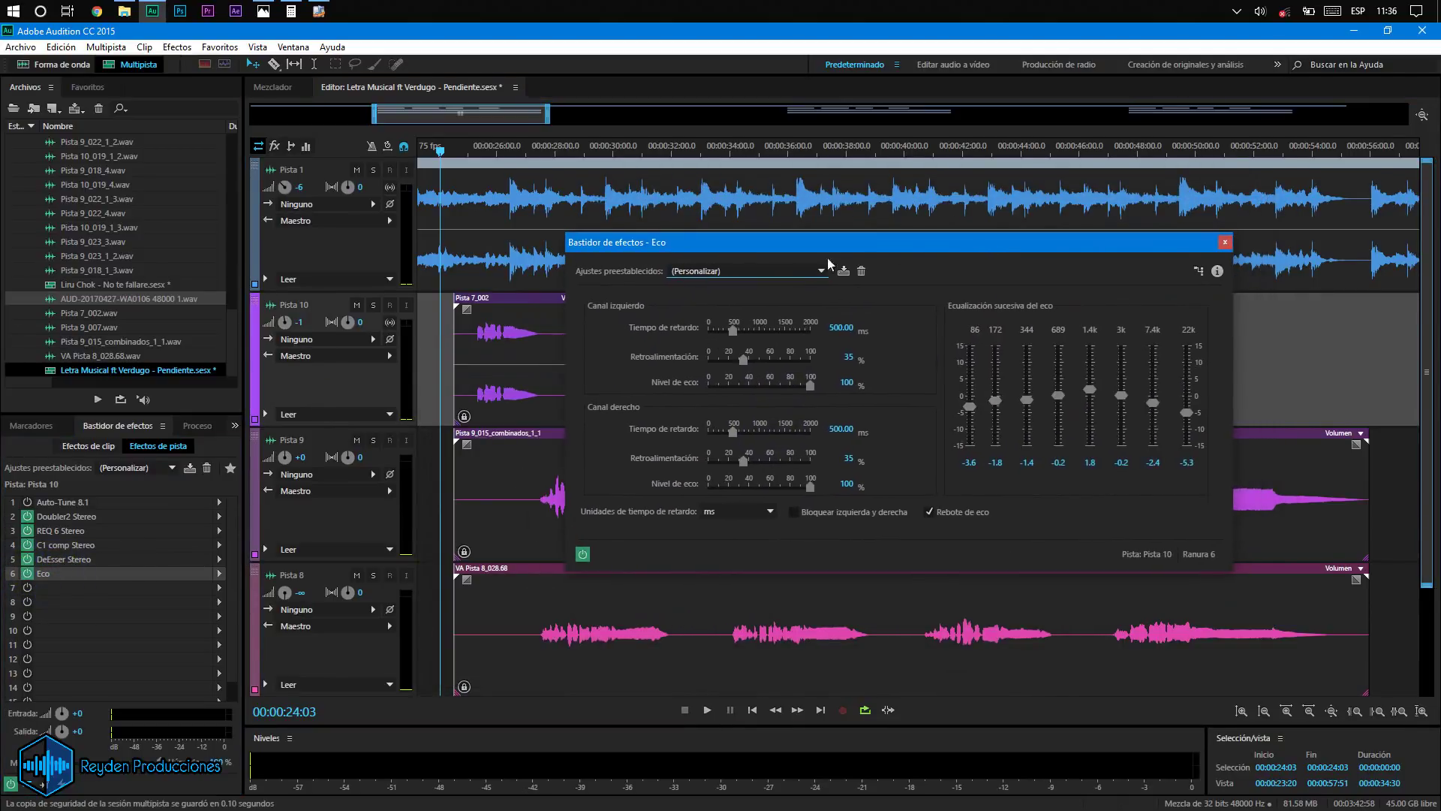
{"action": "left_click", "coordinate": [769, 279]}
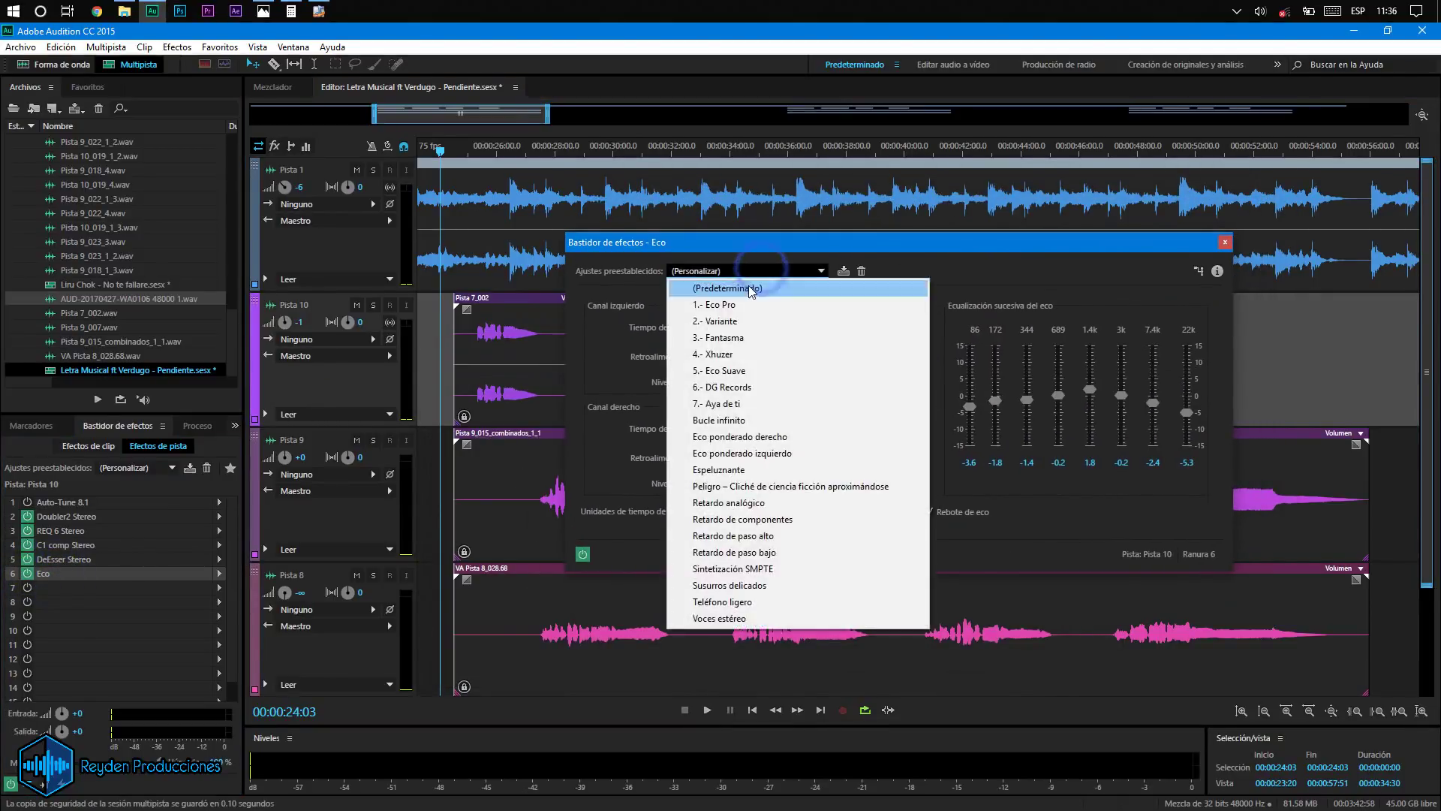
{"action": "left_click", "coordinate": [968, 266]}
{"action": "left_click", "coordinate": [1224, 241]}
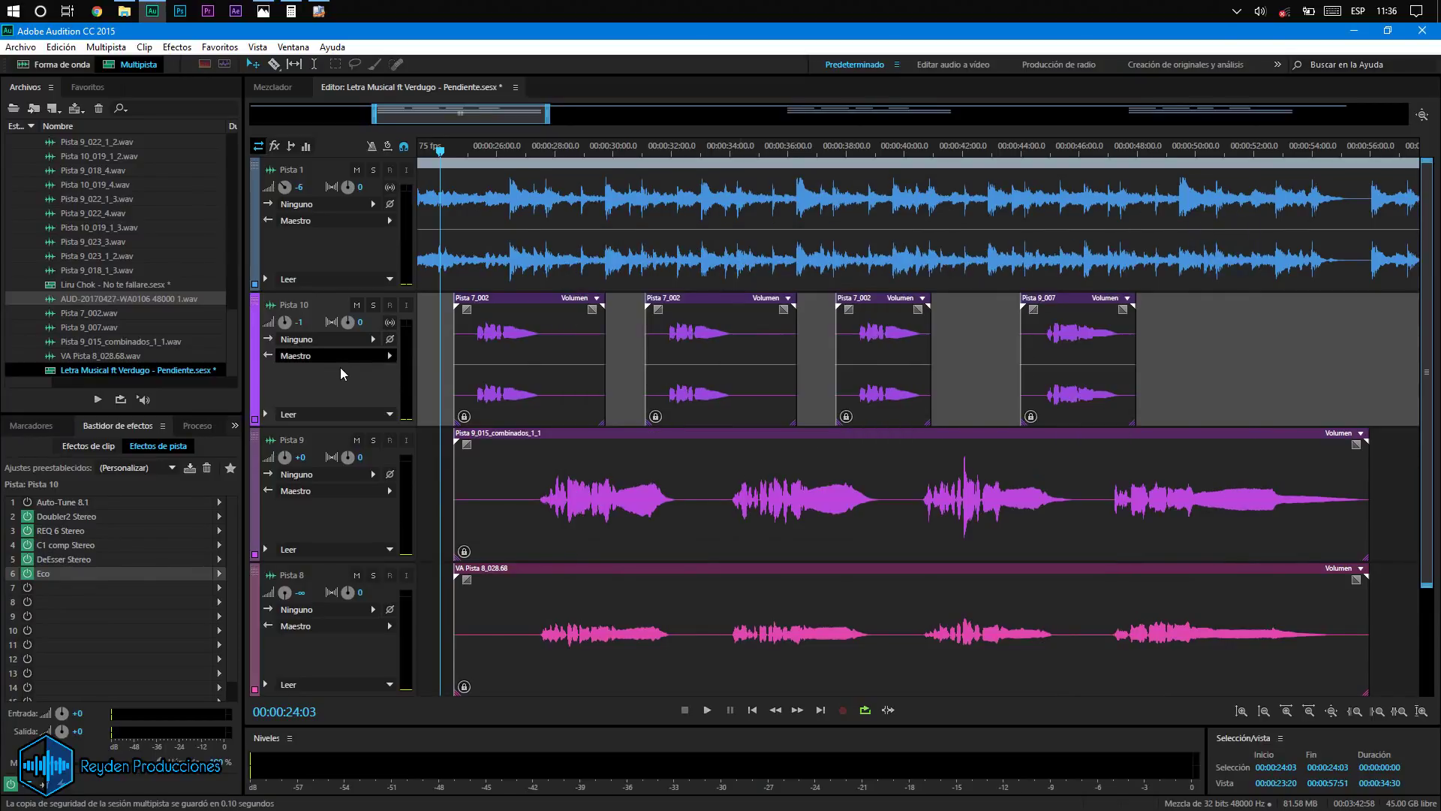
Step: Play the session again to hear the echo on the Pista 10 vocals, and stop playback
{"action": "key", "text": "space"}
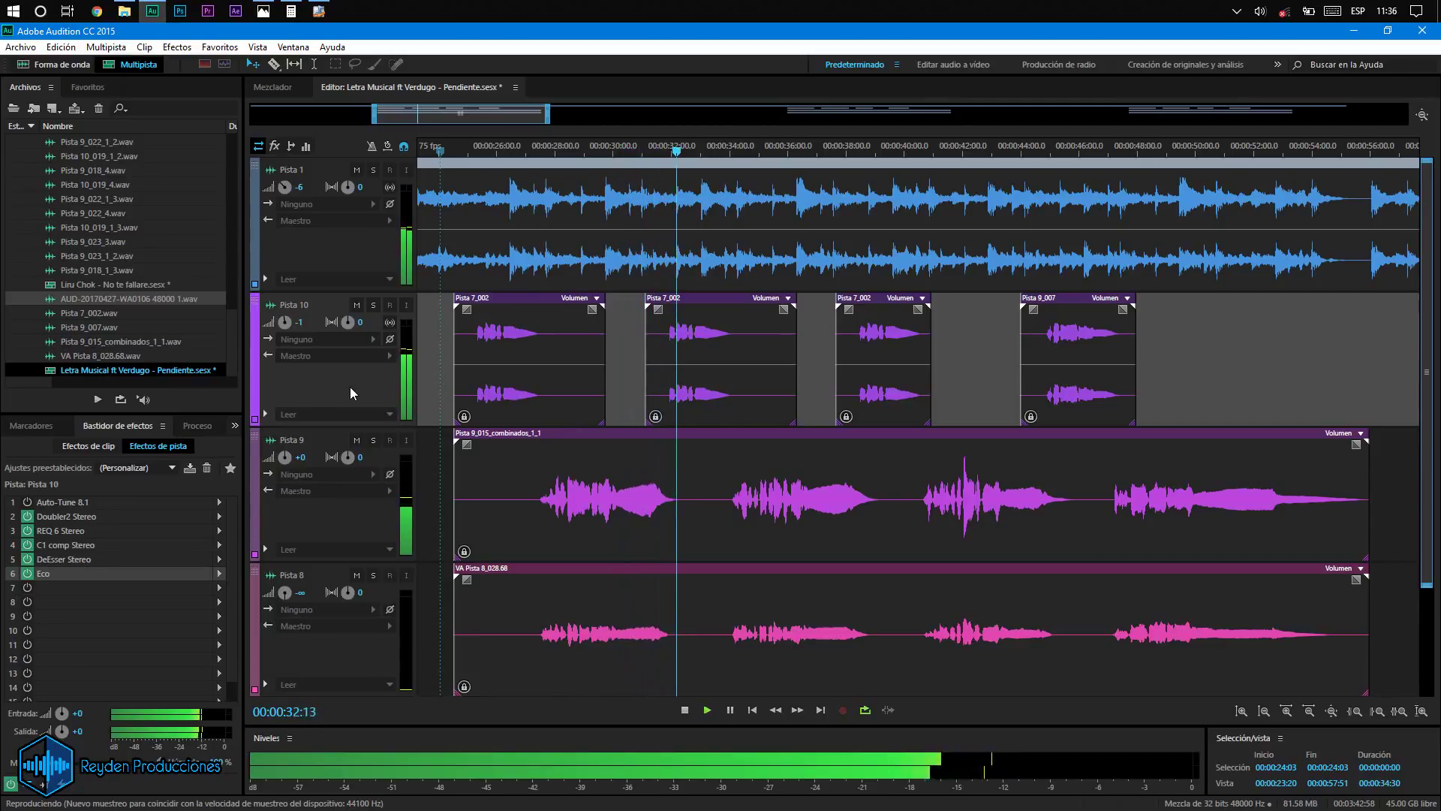
{"action": "key", "text": "space"}
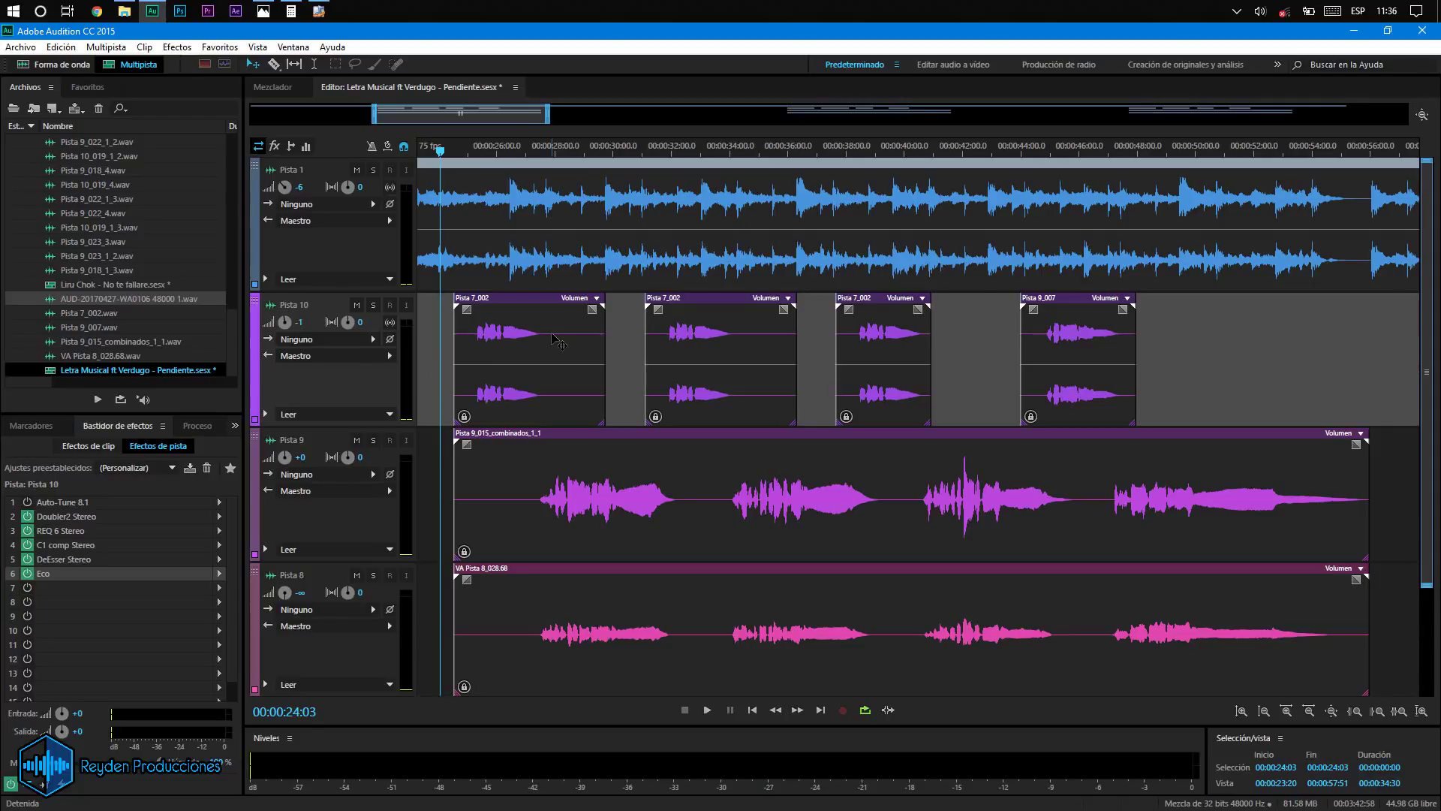
Step: Play the session through the vocal clips once more from 00:00:24:03 and stop playback
{"action": "key", "text": "space"}
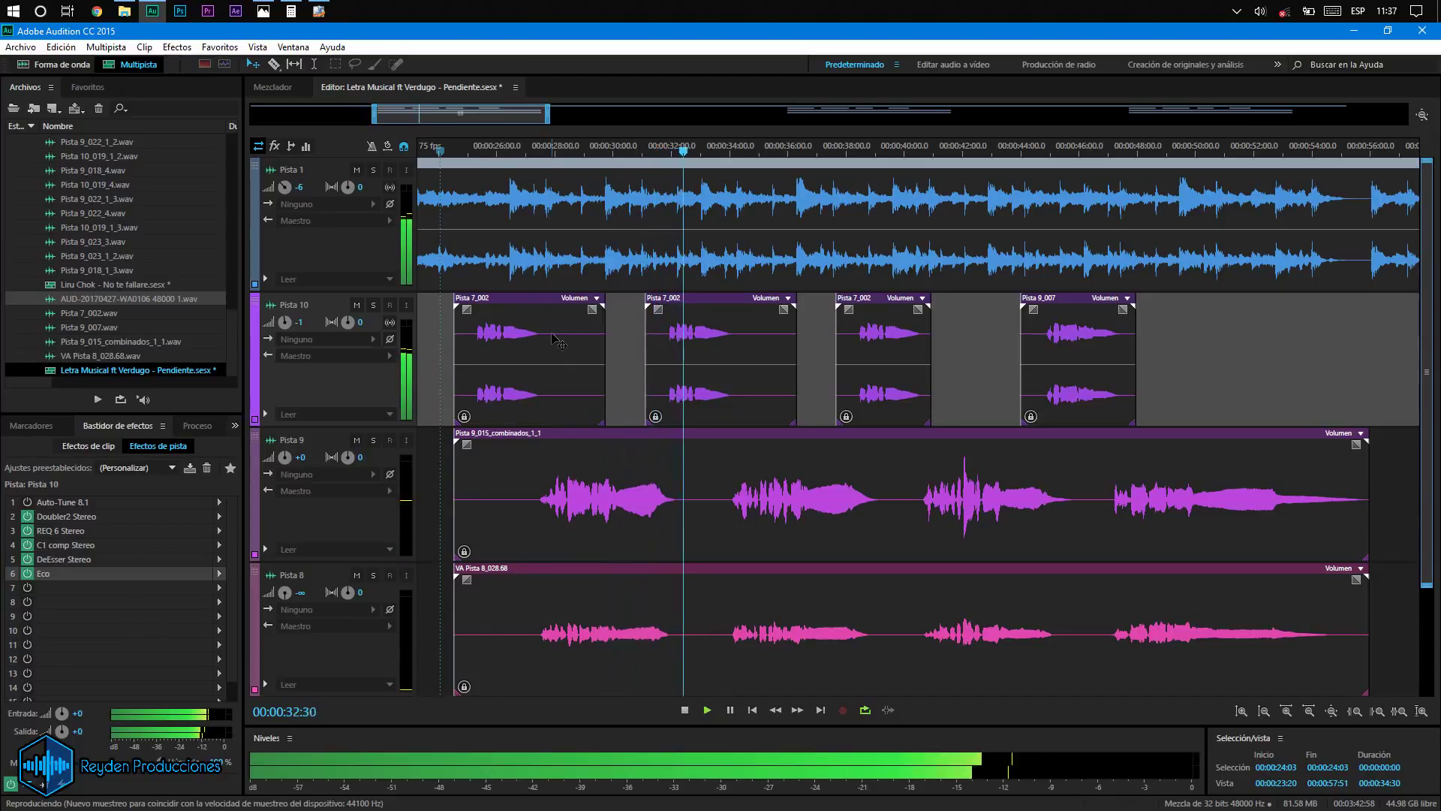
{"action": "key", "text": "space"}
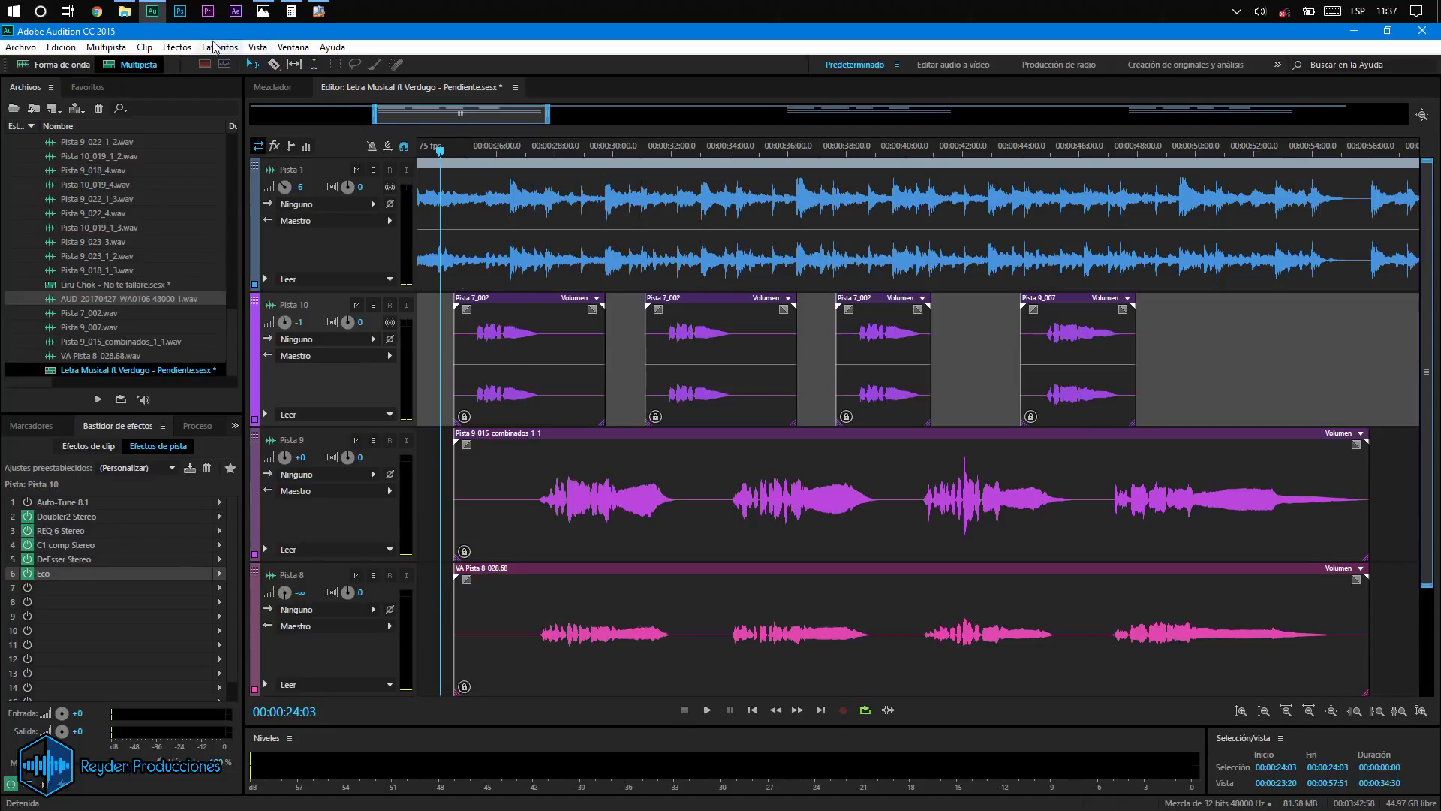
Step: Add Instrumental.mp3 from the Descargas folder to Mixed In Key's song list and process it
{"action": "left_click", "coordinate": [125, 11]}
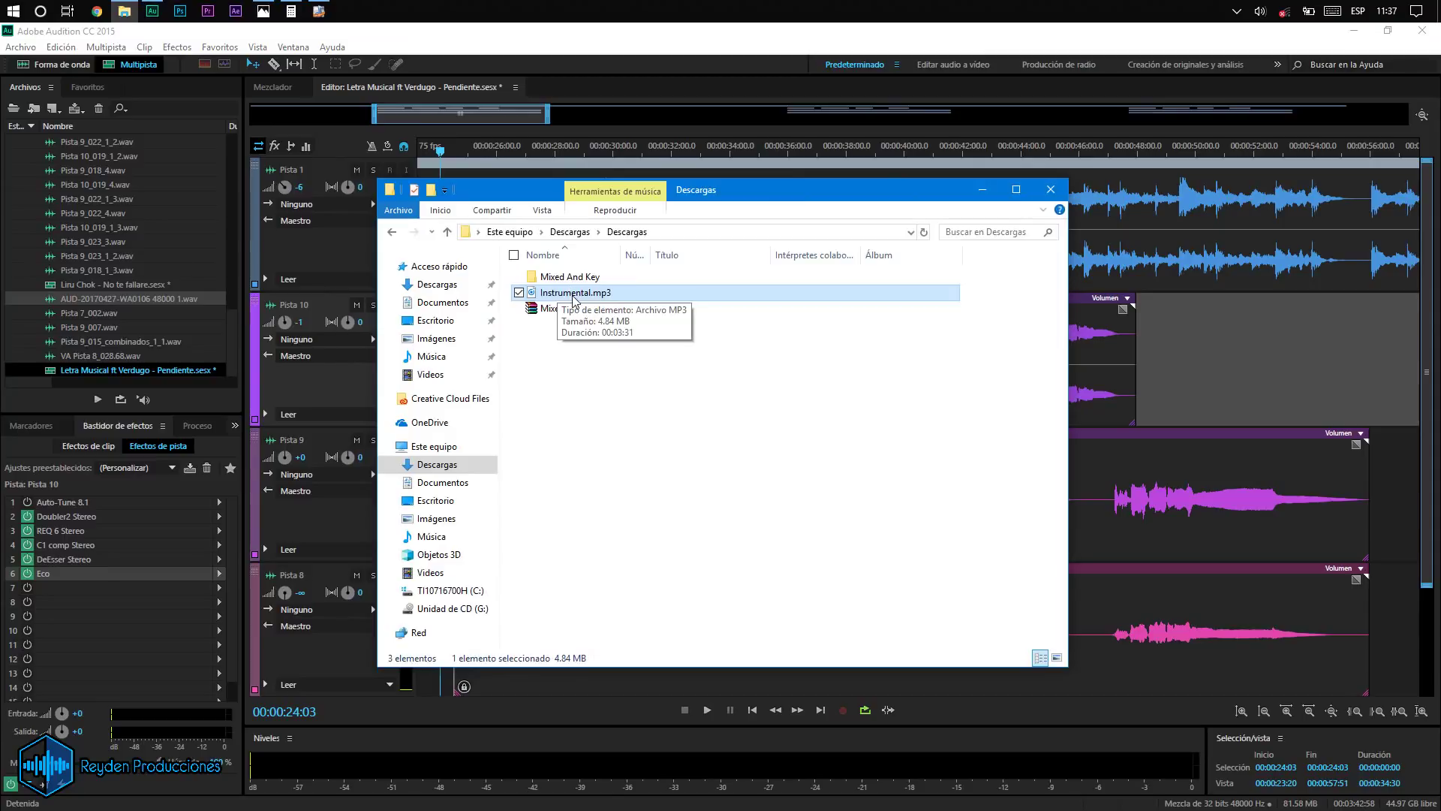
{"action": "left_click_drag", "start_coordinate": [583, 294], "coordinate": [678, 412]}
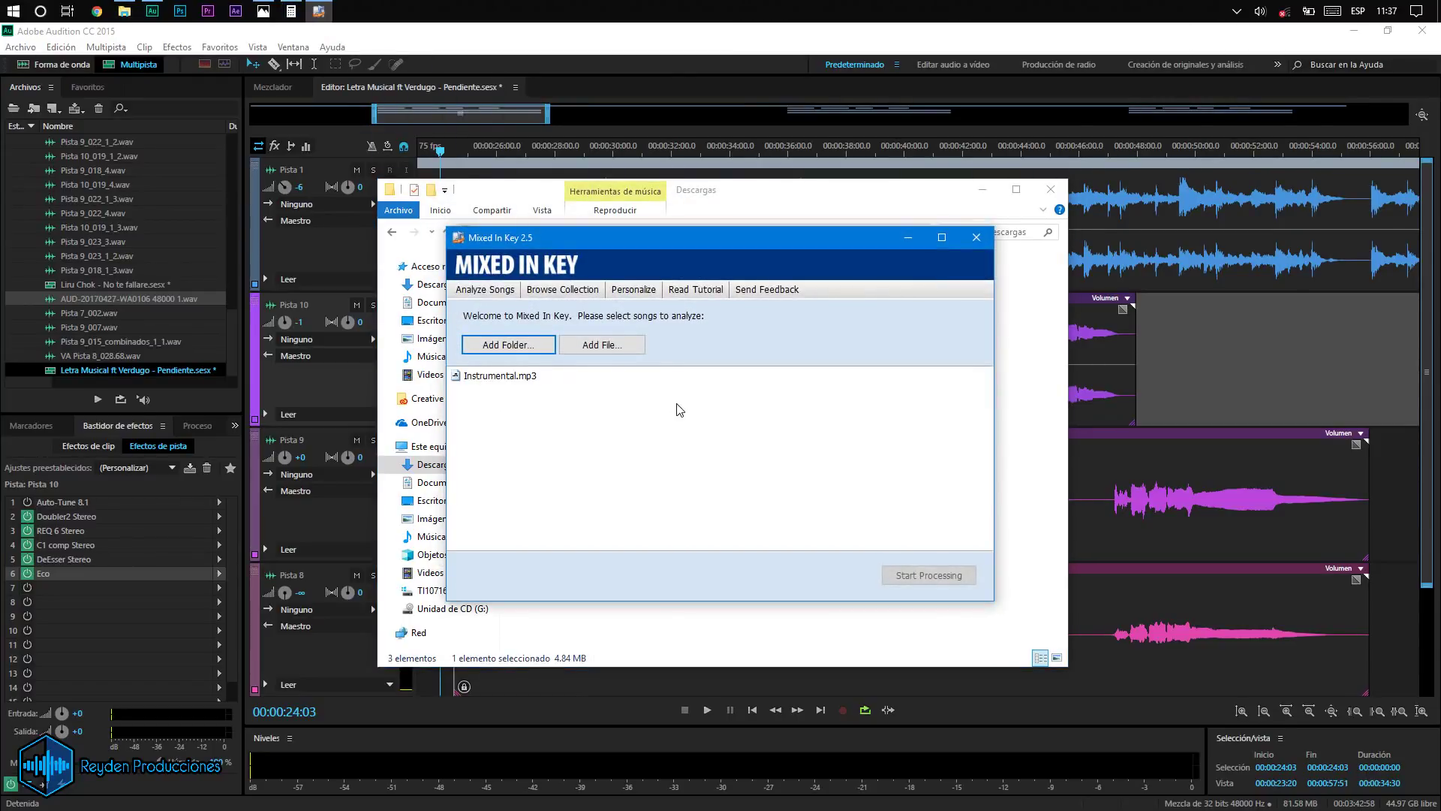
{"action": "left_click", "coordinate": [516, 380]}
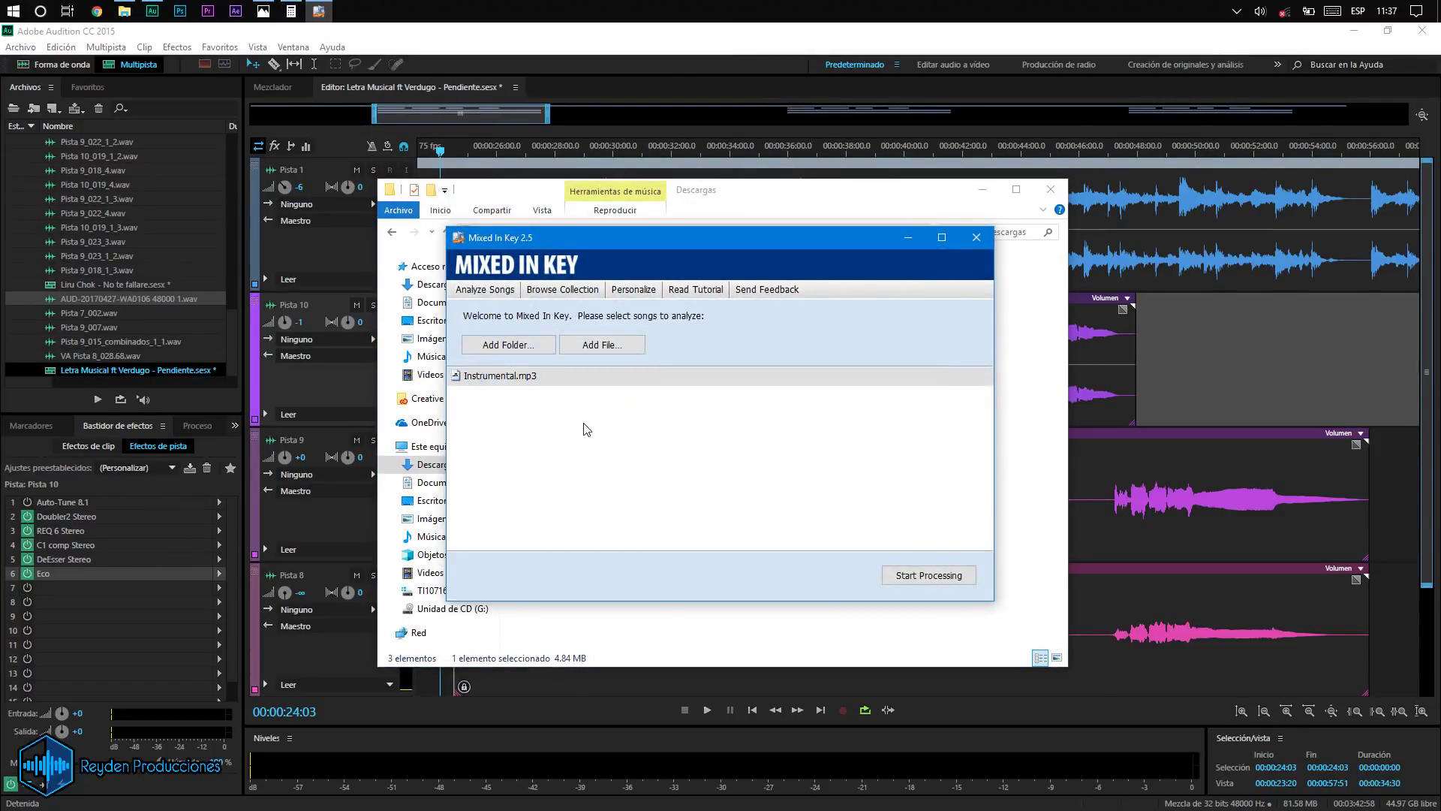
{"action": "left_click", "coordinate": [930, 575]}
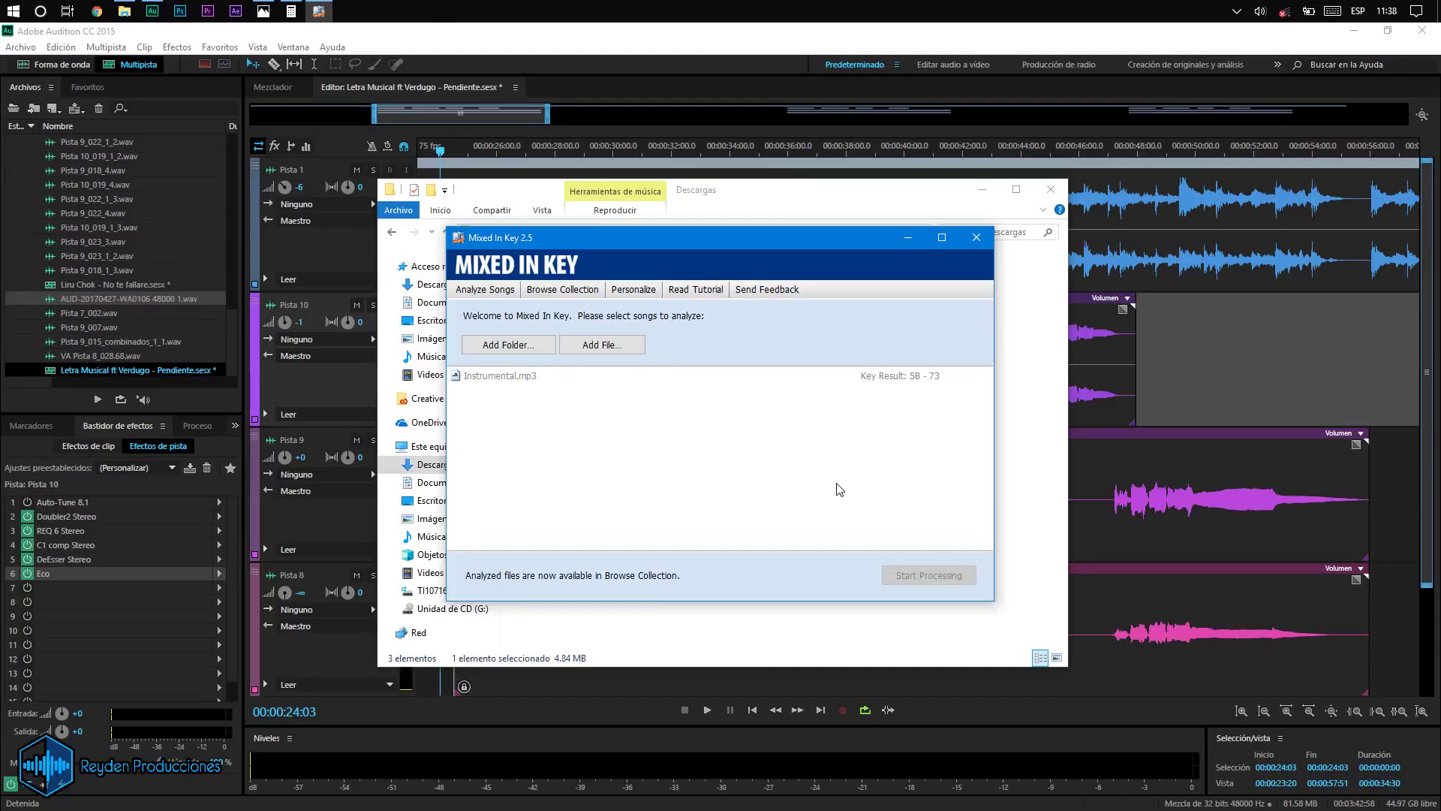
Step: Check the key result for Instrumental.mp3, and minimize File Explorer and Mixed In Key to get back to the Pista 10 track in Audition
{"action": "left_click", "coordinate": [923, 392]}
{"action": "left_click", "coordinate": [922, 383]}
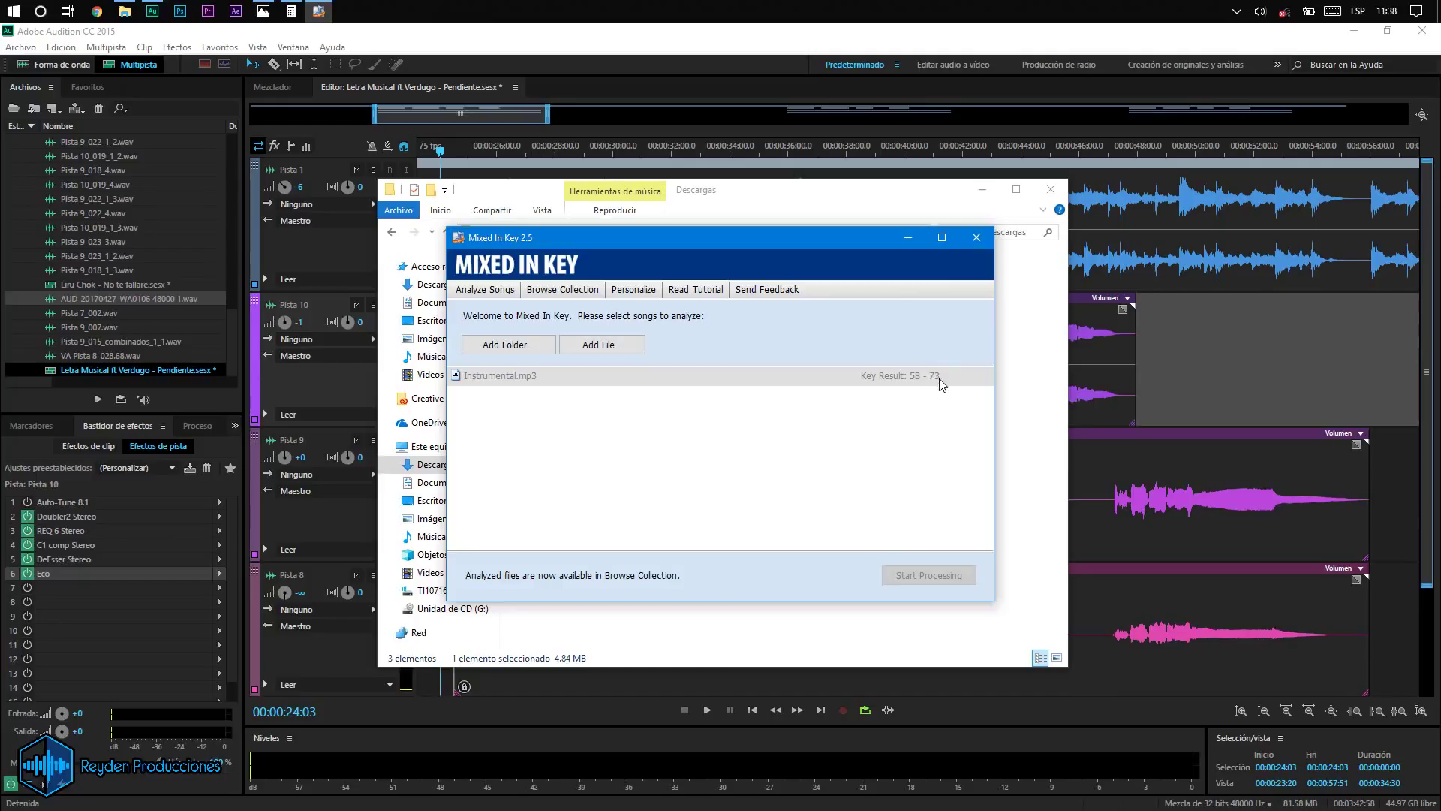
{"action": "left_click", "coordinate": [971, 209]}
{"action": "left_click", "coordinate": [983, 189]}
{"action": "left_click", "coordinate": [908, 237]}
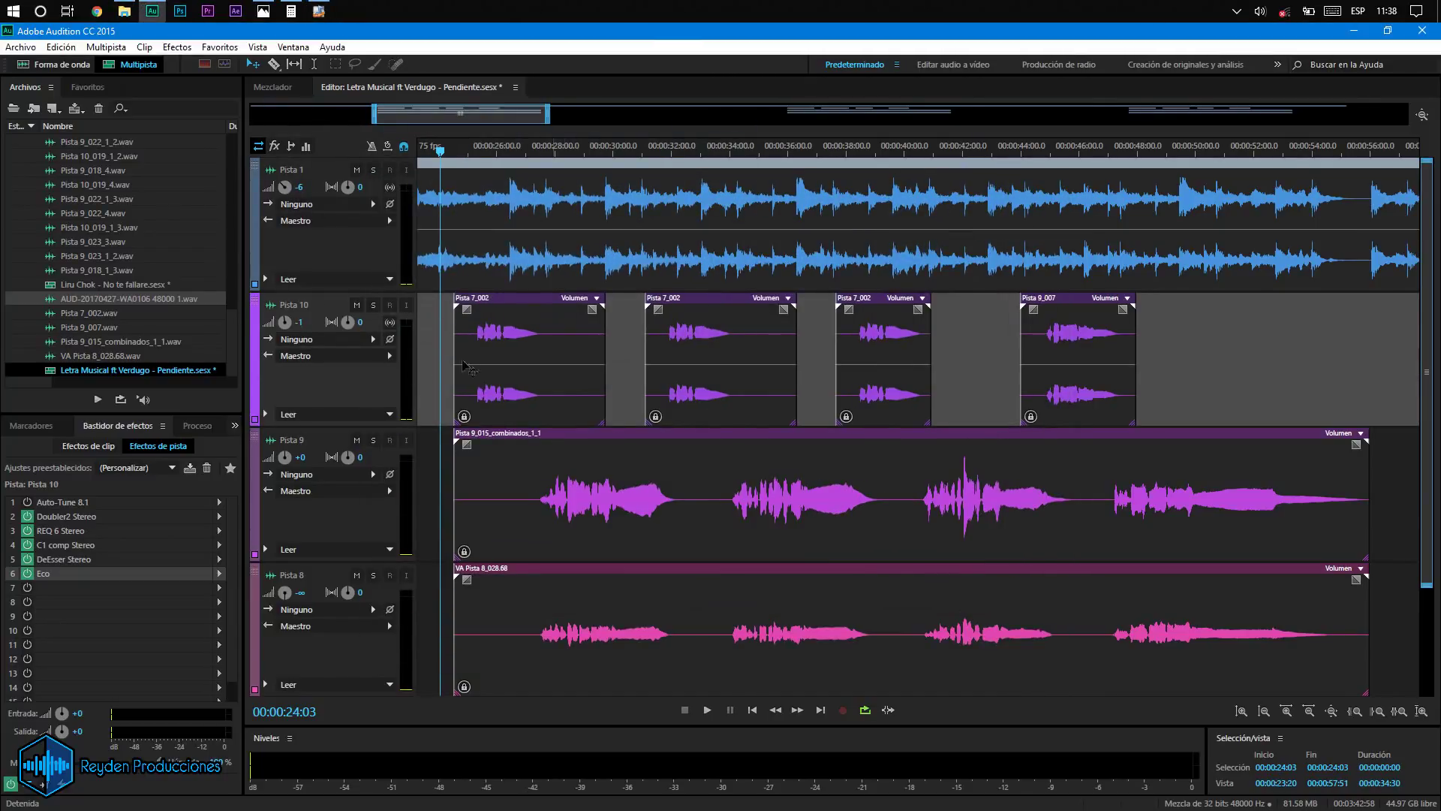
{"action": "left_click", "coordinate": [336, 390]}
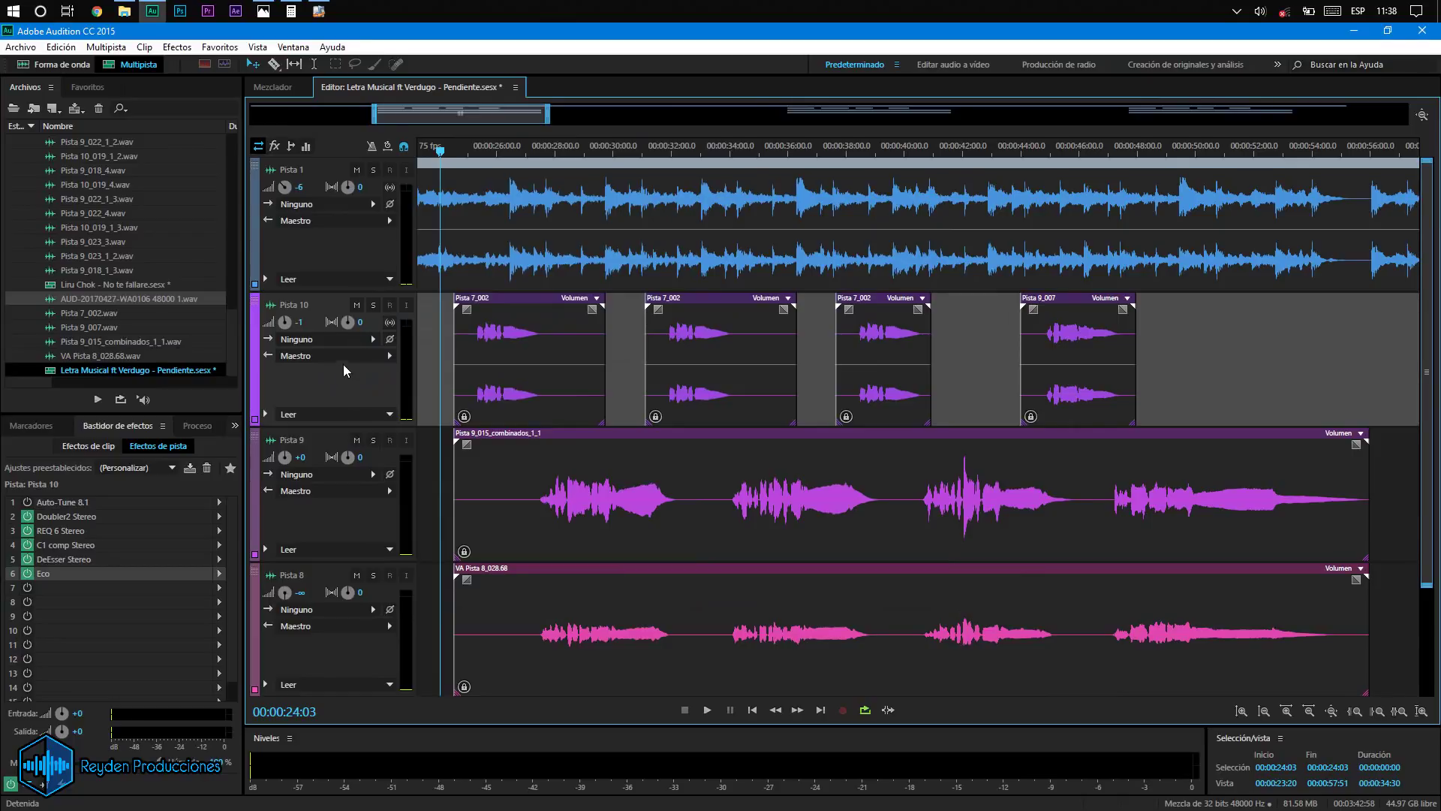
Step: Switch to Calculator and divide 60000 by 73, the instrumental's tempo shown in Mixed In Key
{"action": "left_click", "coordinate": [291, 10]}
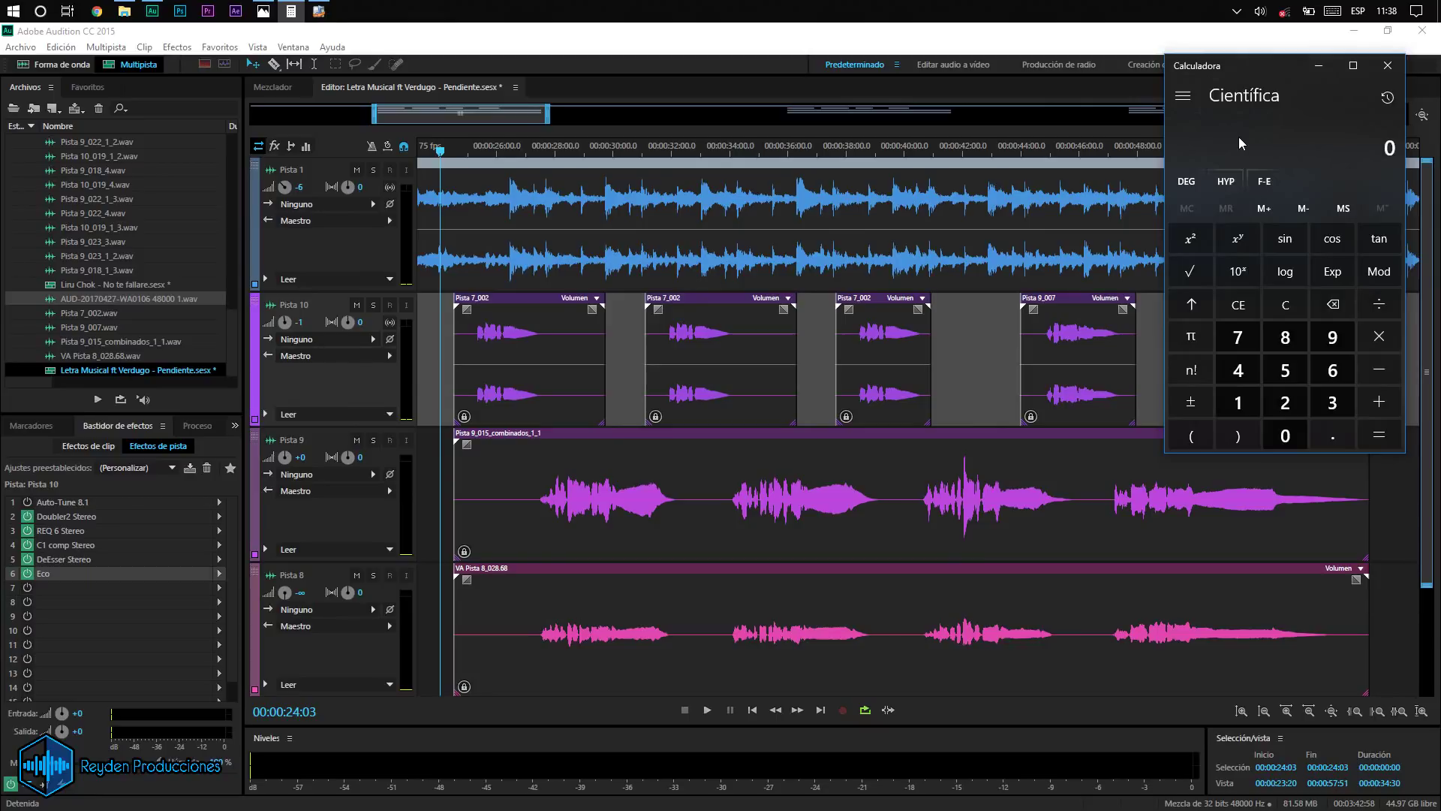
{"action": "type", "text": "600000"}
{"action": "key", "text": "slash"}
{"action": "left_click", "coordinate": [319, 10]}
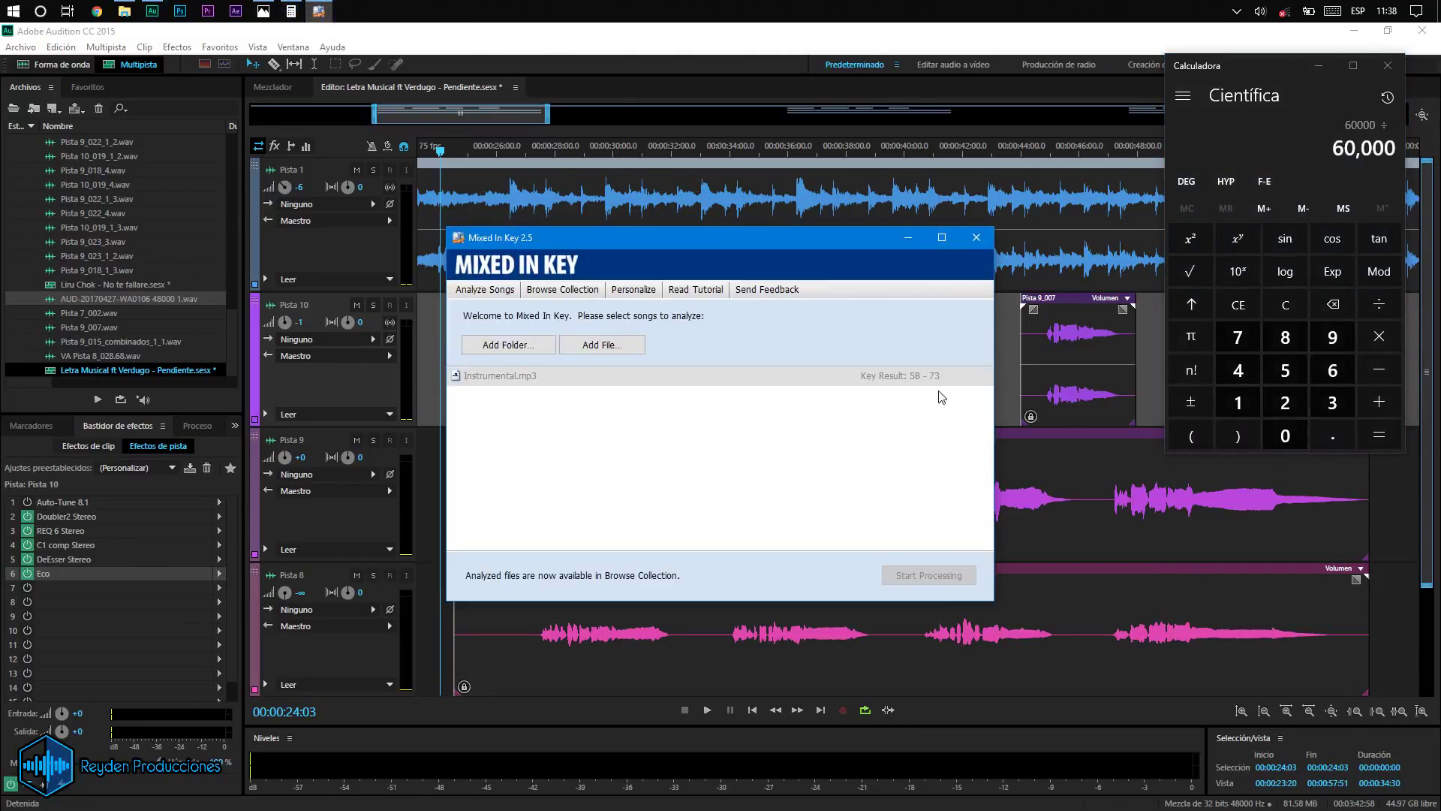
{"action": "left_click", "coordinate": [908, 238]}
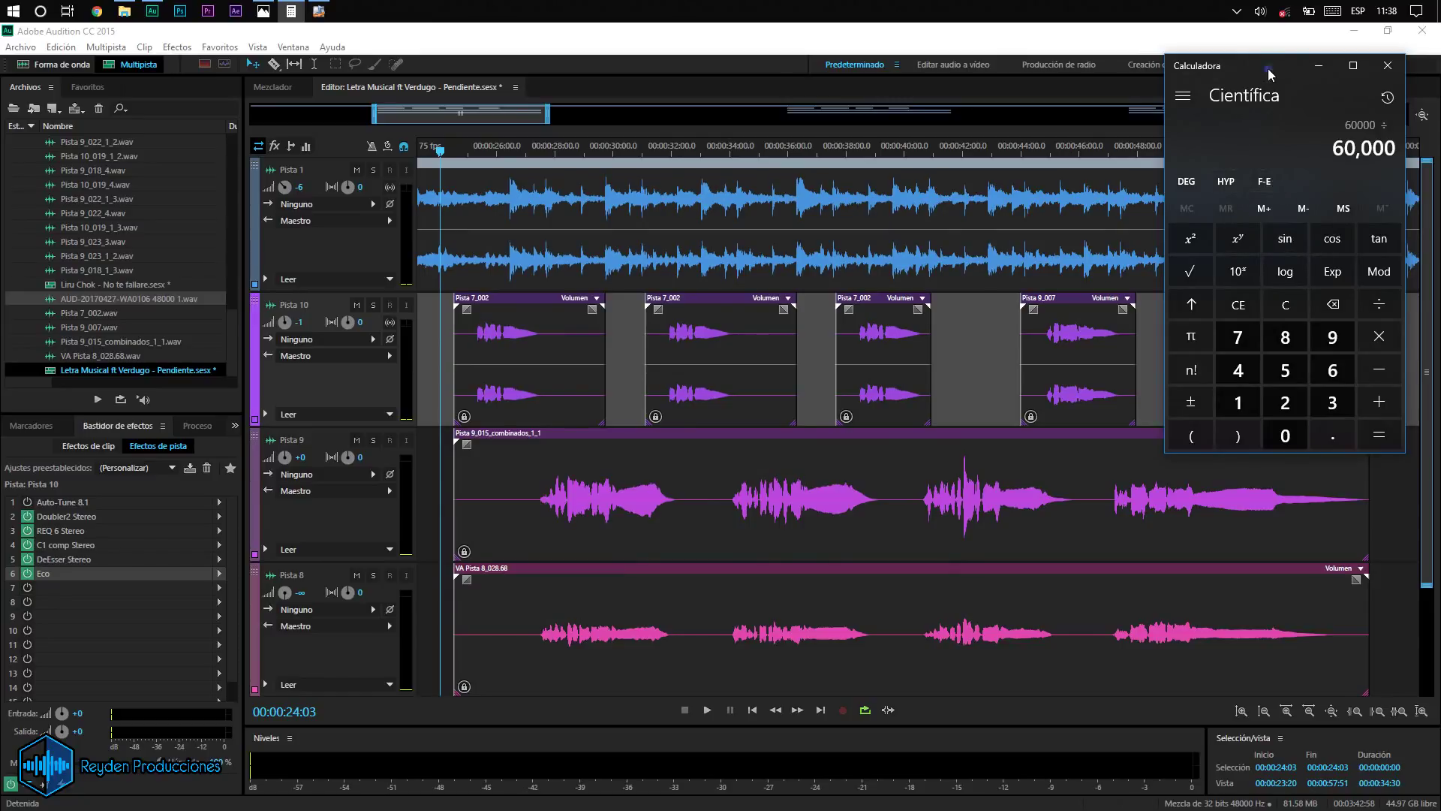
{"action": "type", "text": "73"}
{"action": "key", "text": "Return"}
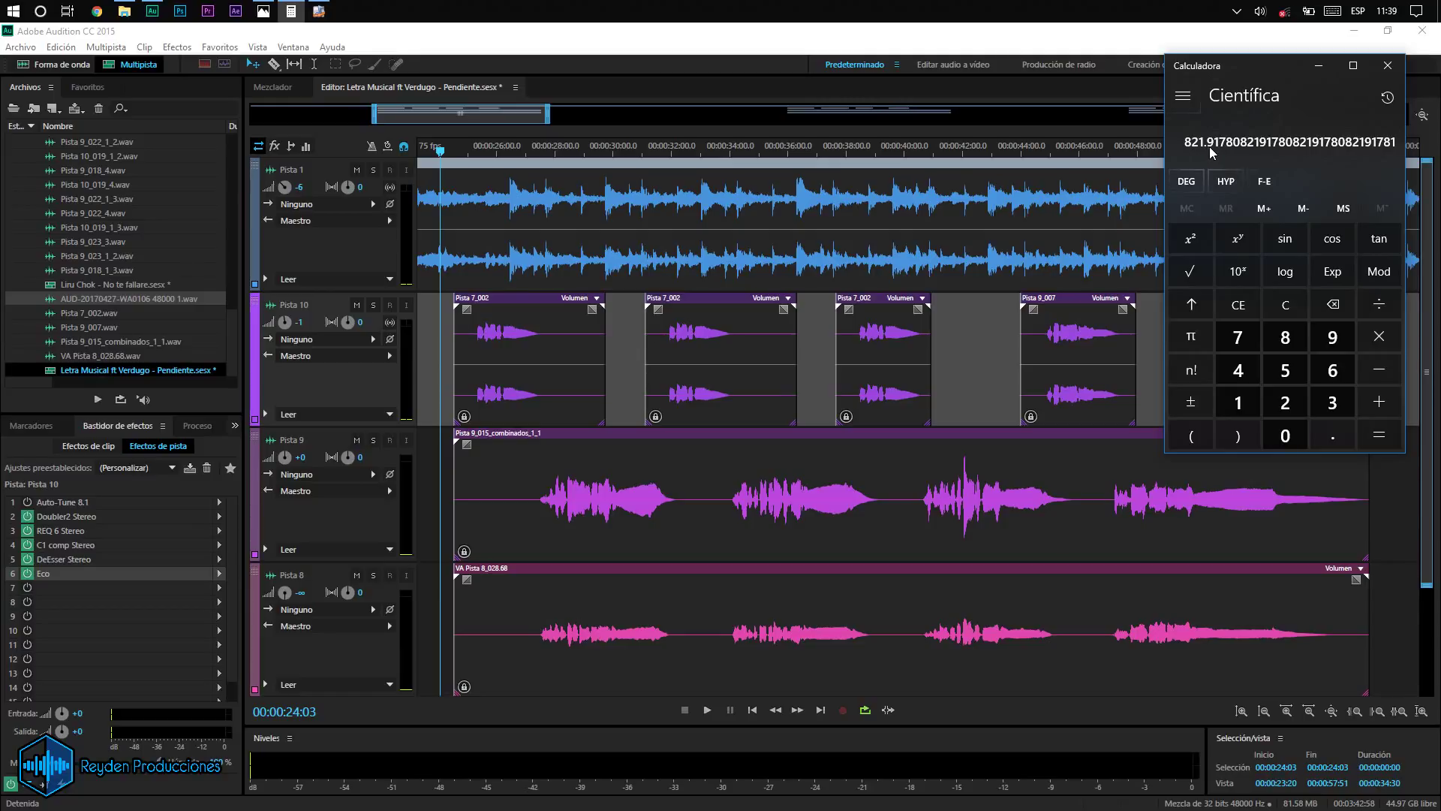
{"action": "left_click", "coordinate": [1314, 71]}
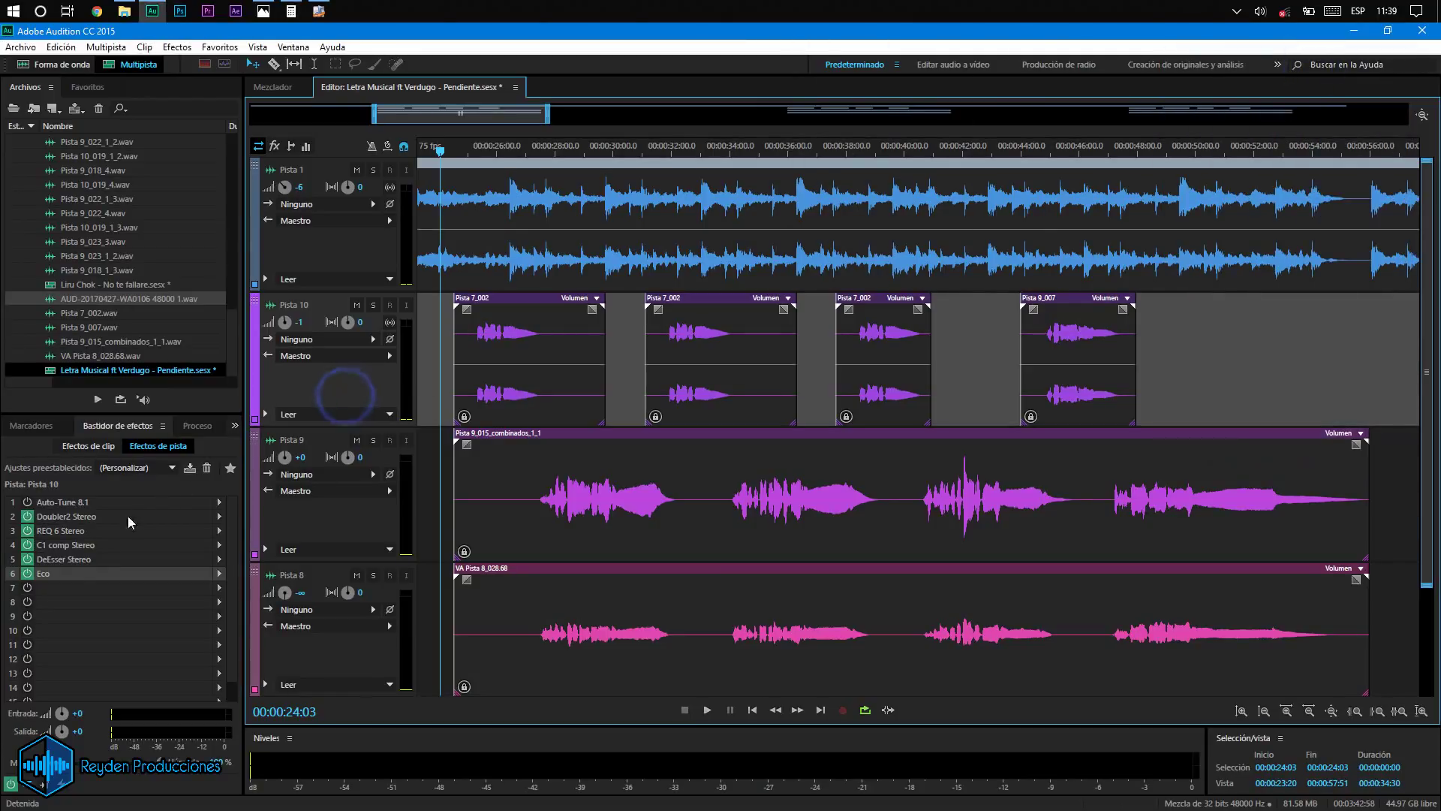
Step: Set the Eco delay time to 820 ms on both channels of Pista 10 and close the effect settings
{"action": "double_click", "coordinate": [72, 574]}
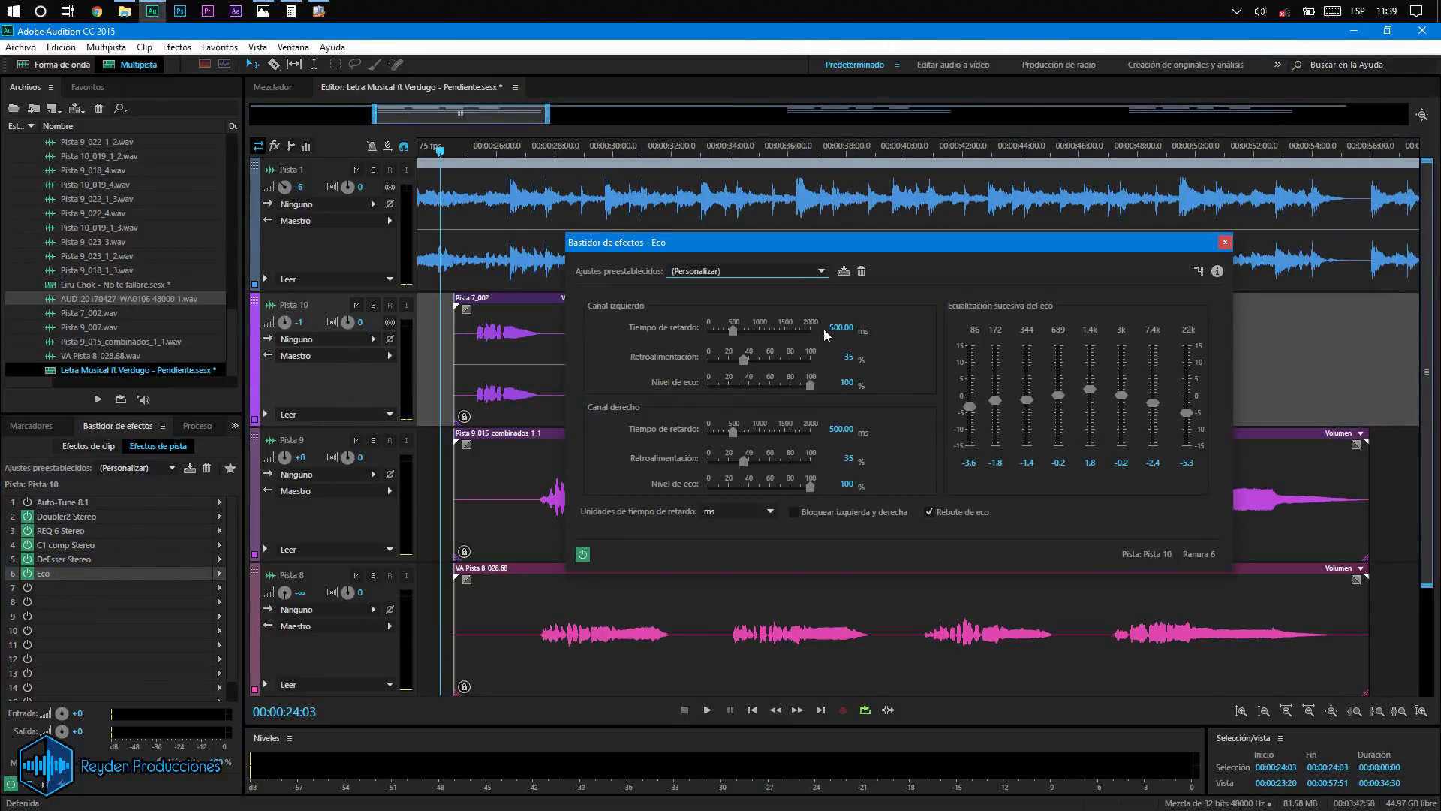
{"action": "left_click", "coordinate": [838, 328]}
{"action": "type", "text": "820"}
{"action": "key", "text": "Return"}
{"action": "left_click", "coordinate": [838, 434]}
{"action": "type", "text": "82"}
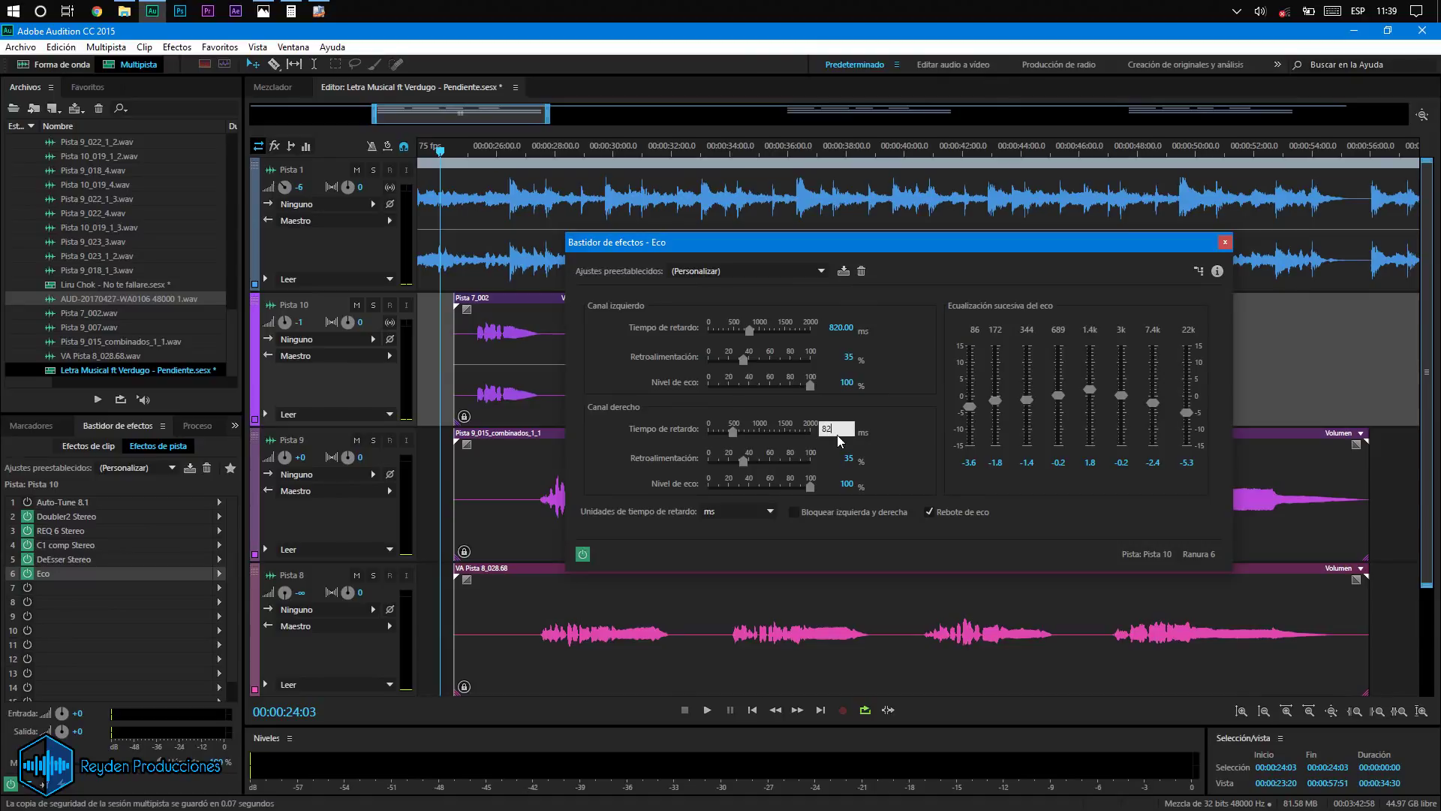
{"action": "type", "text": "1"}
{"action": "key", "text": "BackSpace"}
{"action": "type", "text": "0"}
{"action": "key", "text": "Return"}
{"action": "left_click", "coordinate": [1224, 244]}
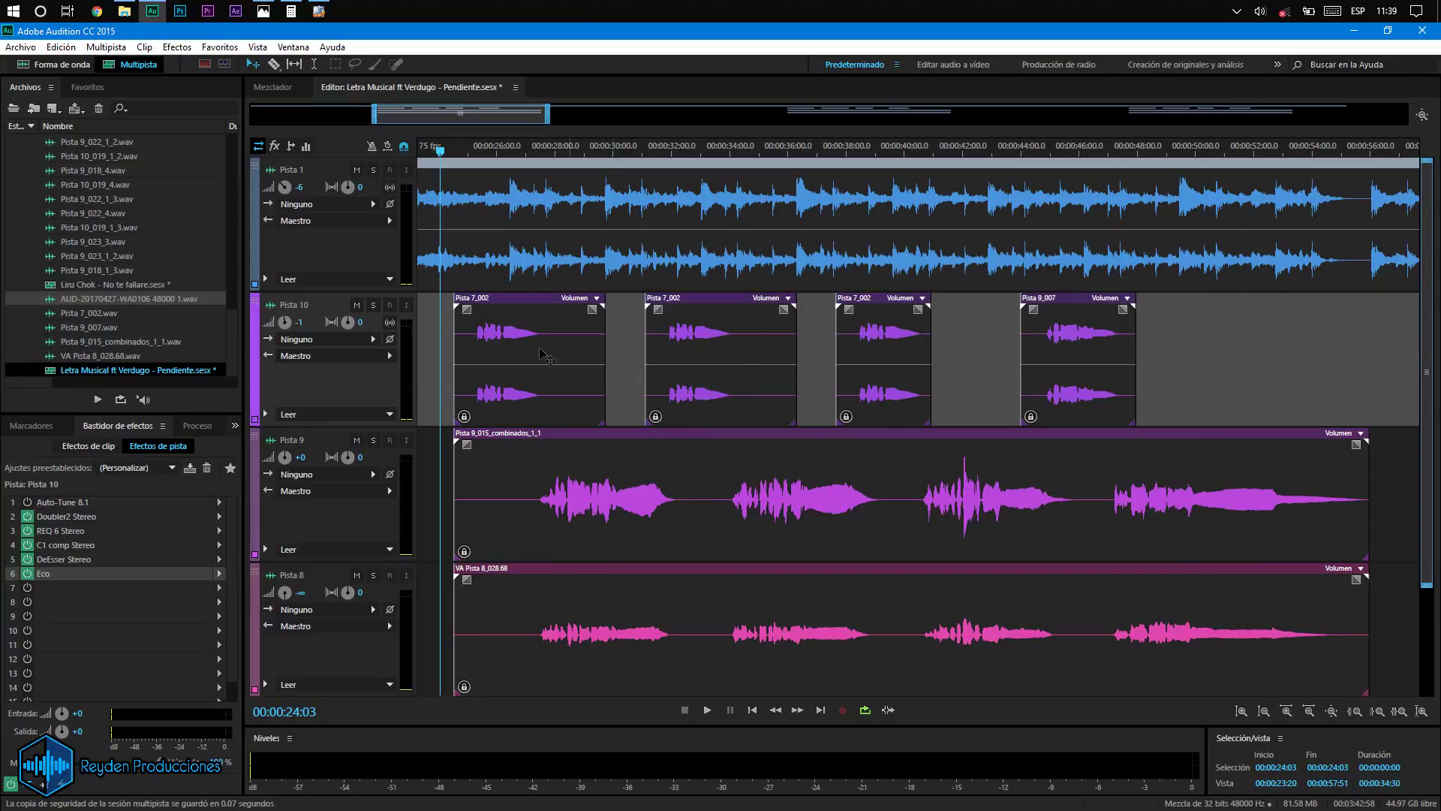
Step: Play the session to hear the 820 ms echo, muting Pista 9 during playback and unmuting it after stopping
{"action": "left_click", "coordinate": [379, 376]}
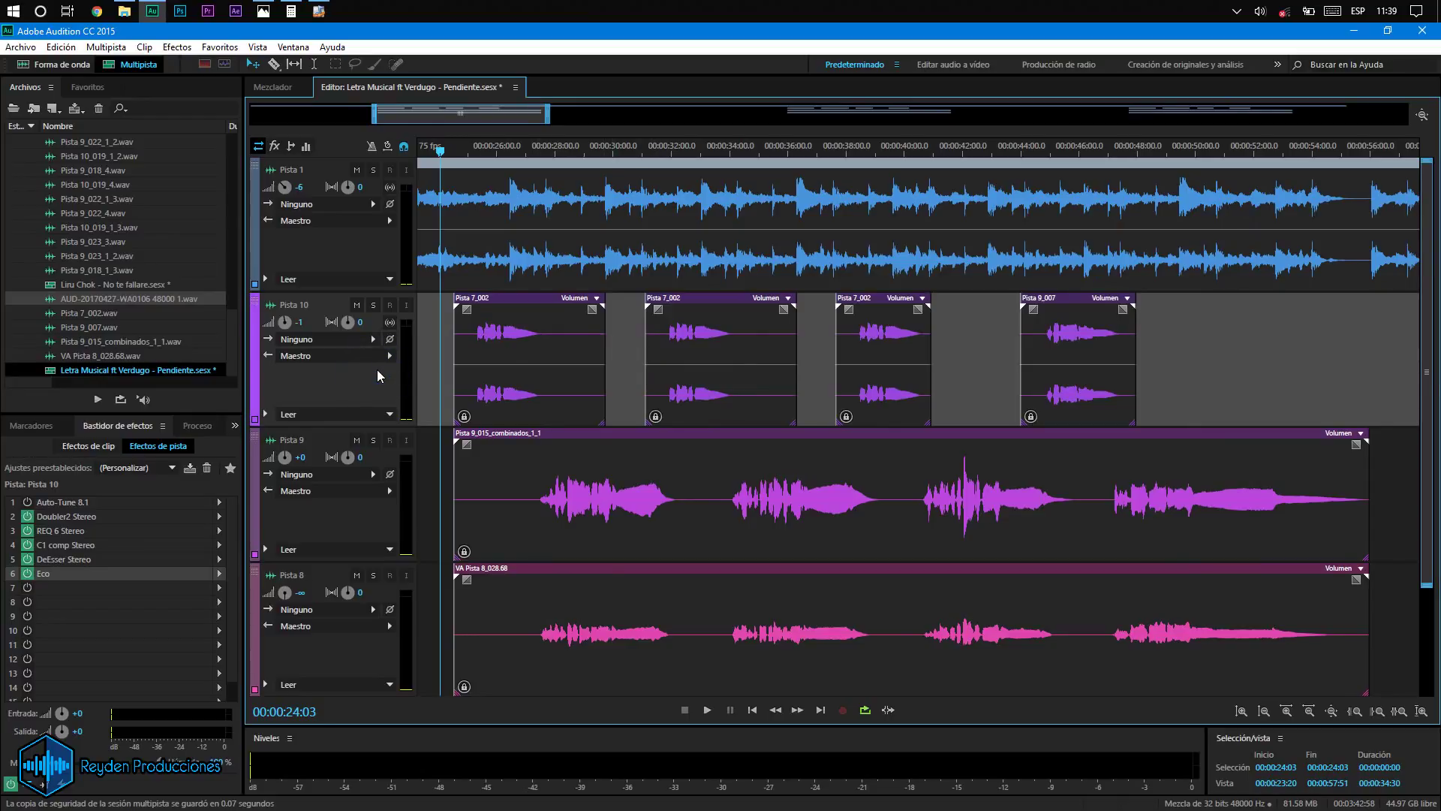
{"action": "key", "text": "space"}
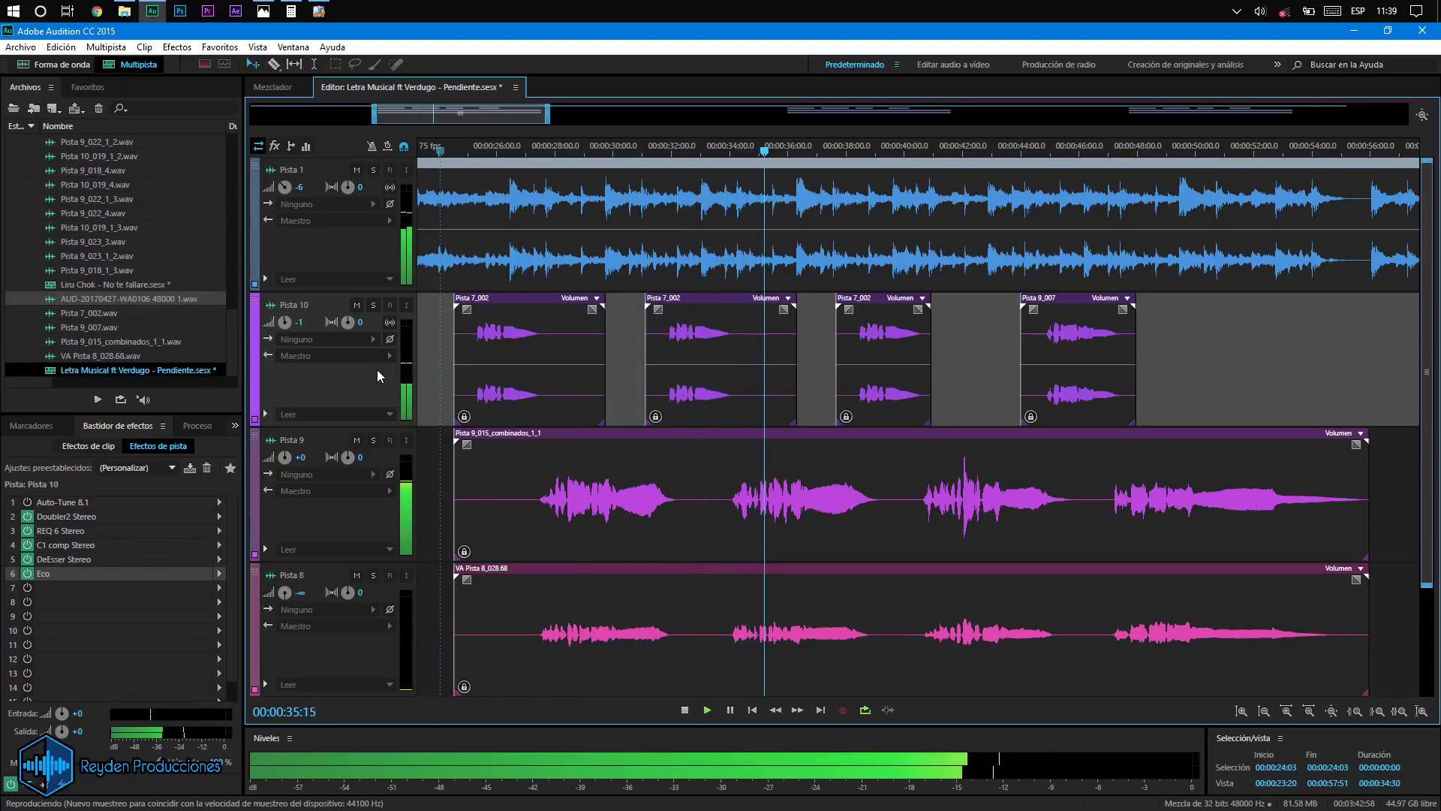
{"action": "left_click", "coordinate": [357, 441]}
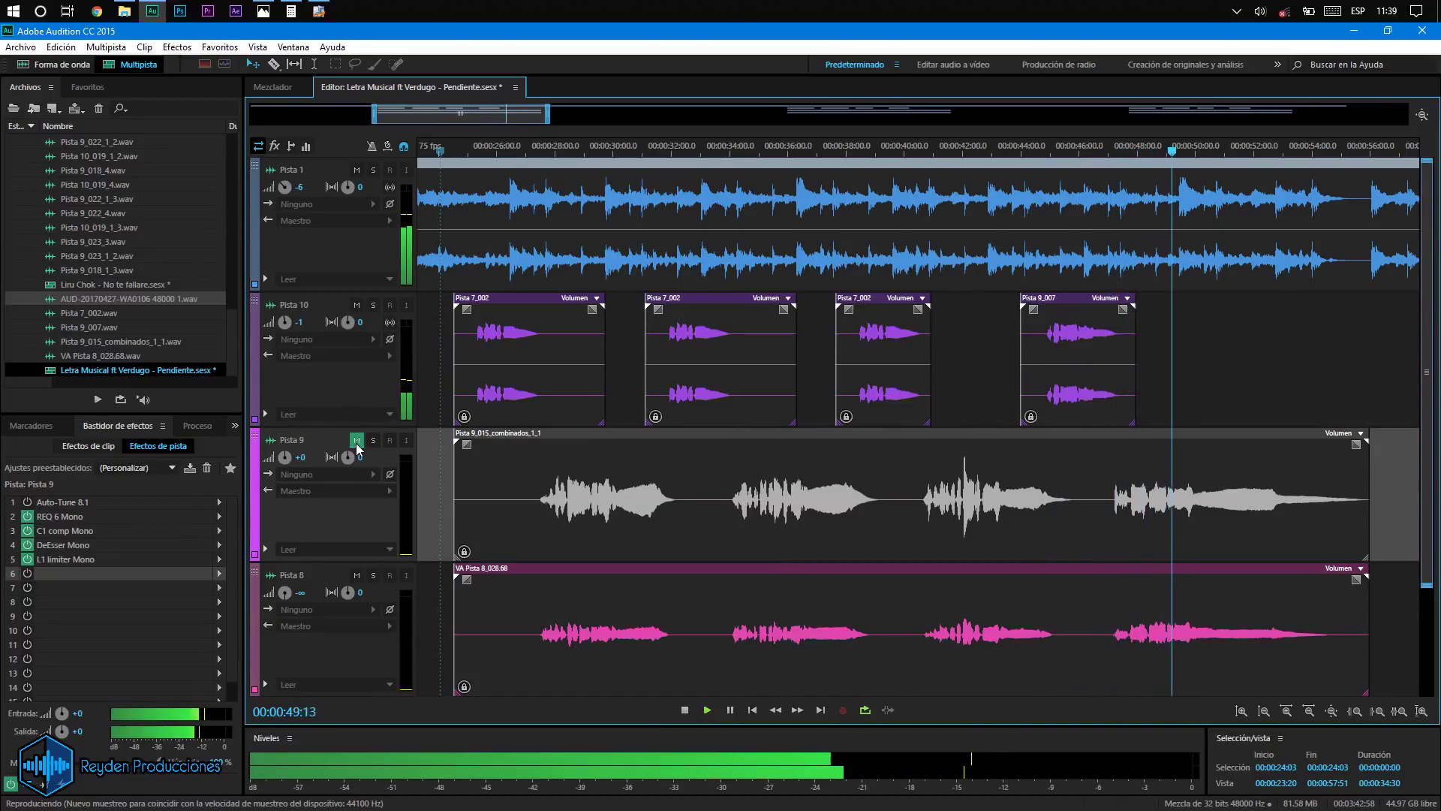
{"action": "key", "text": "space"}
{"action": "left_click", "coordinate": [357, 441]}
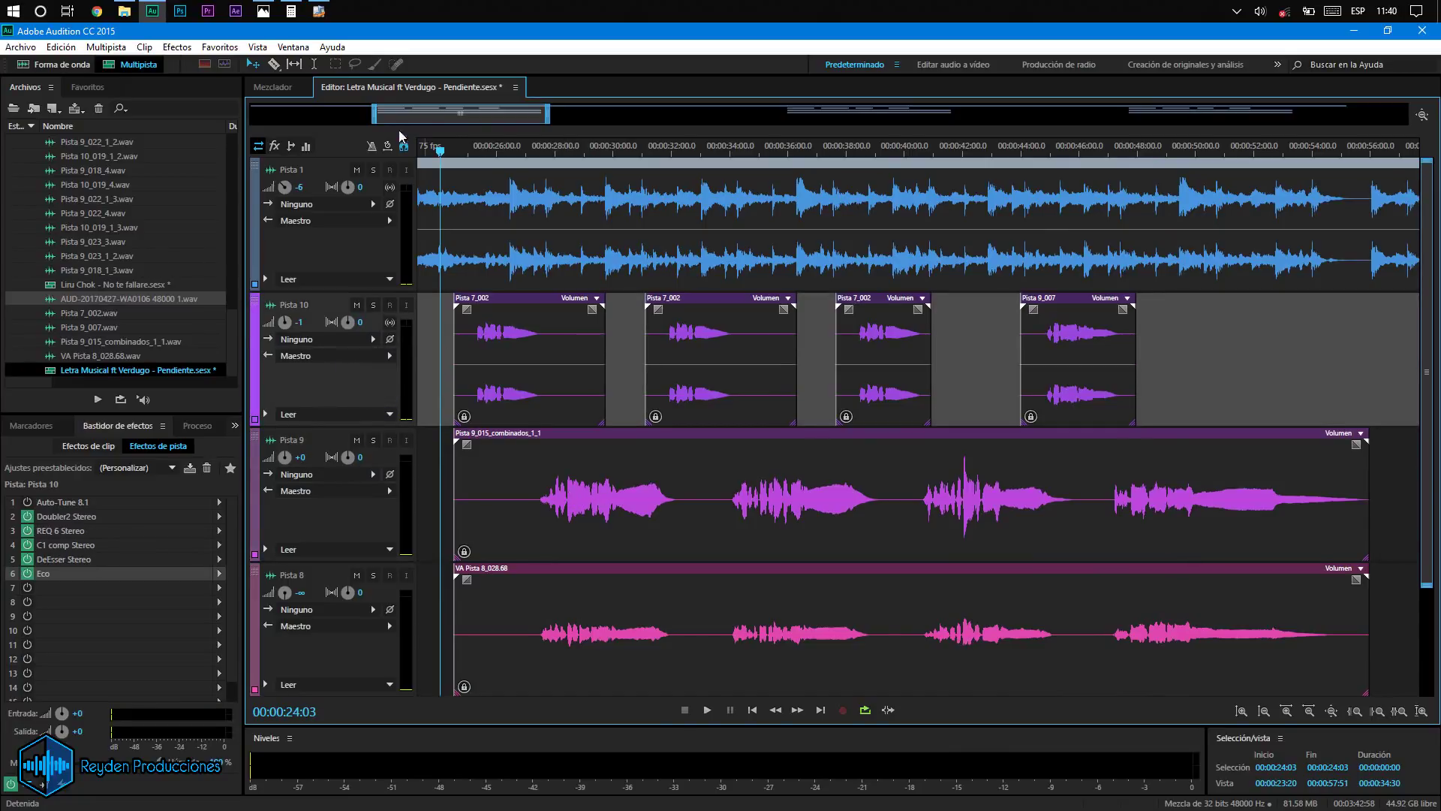
Step: Switch to Calculator, clear the previous result and divide 820 by 2
{"action": "left_click", "coordinate": [292, 13]}
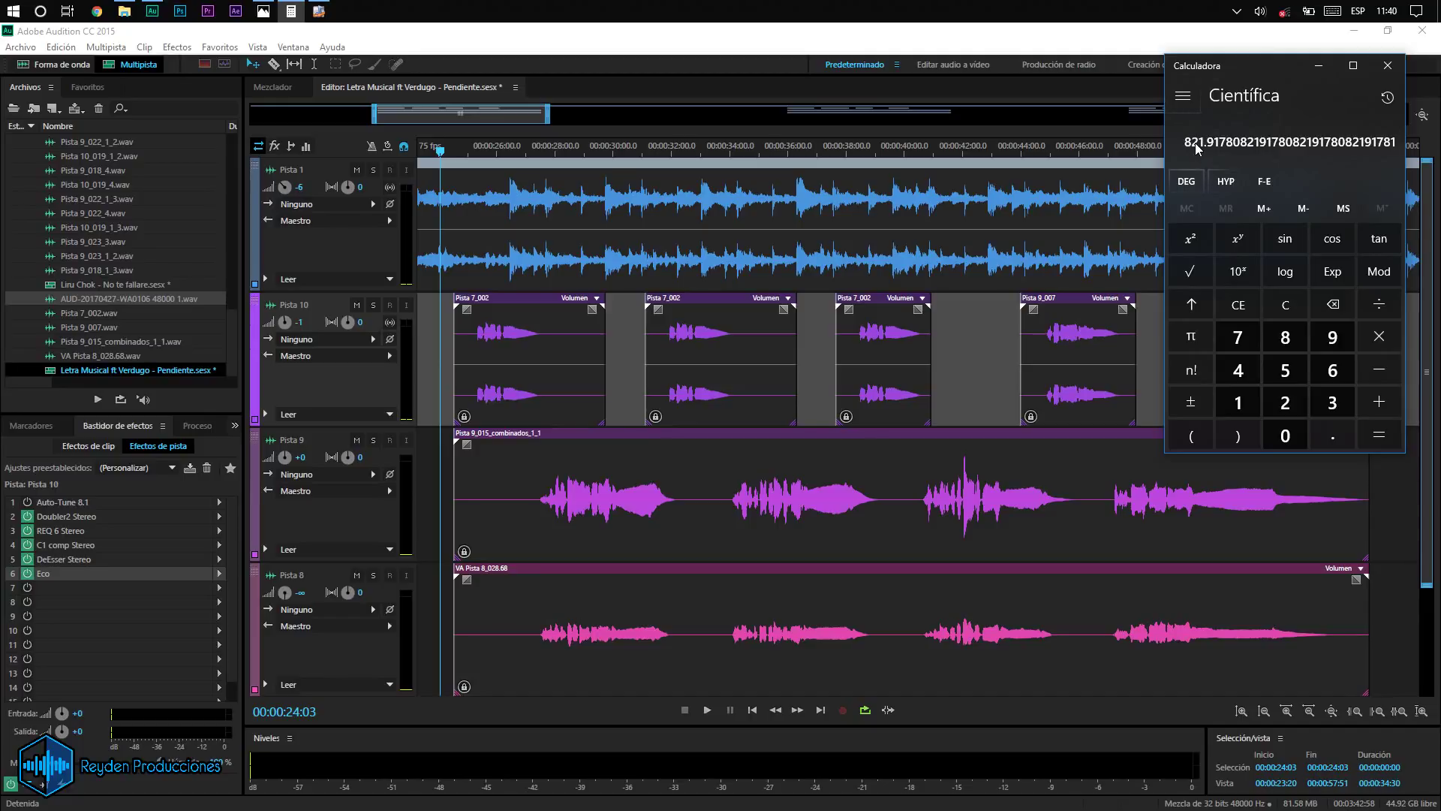
{"action": "left_click", "coordinate": [1285, 307]}
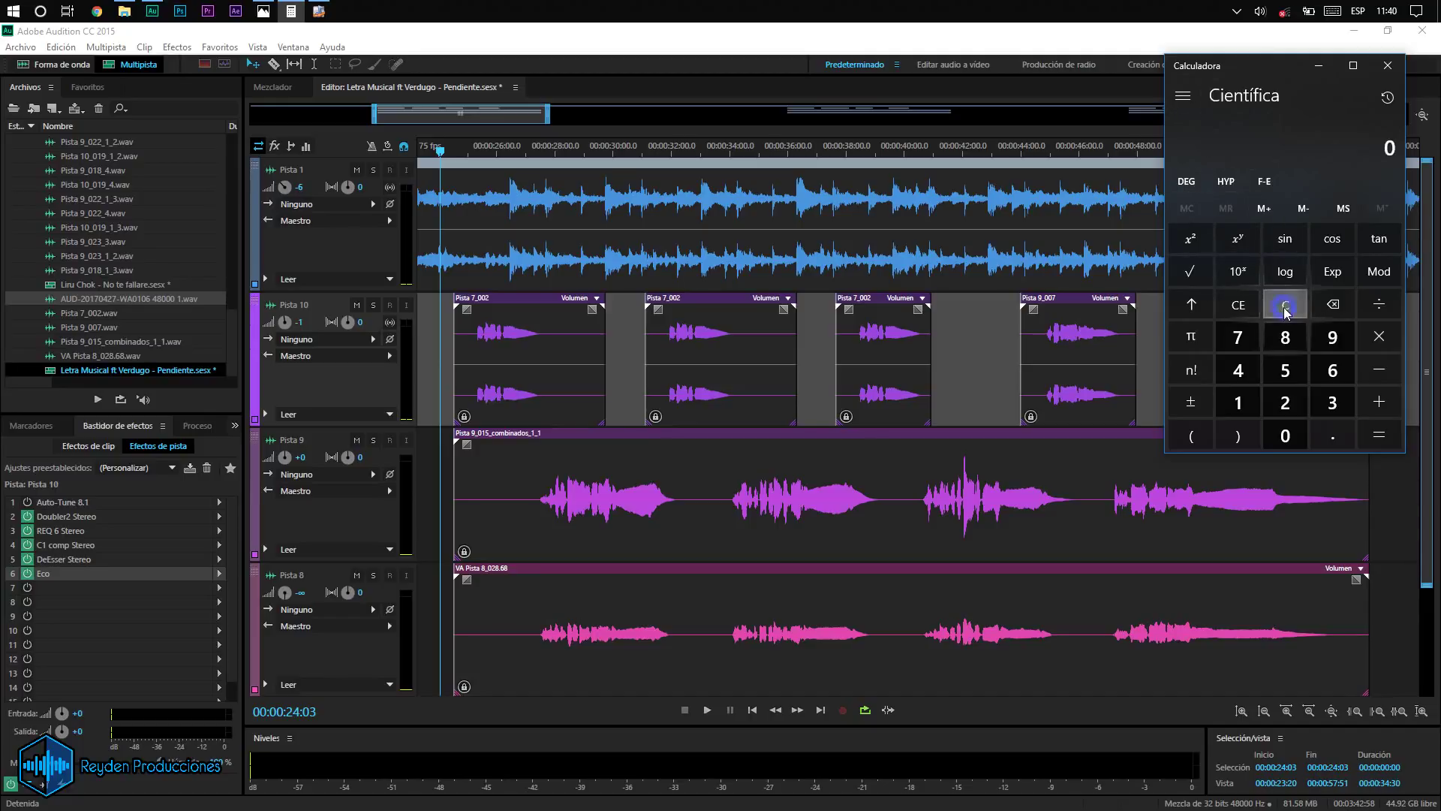
{"action": "type", "text": "820"}
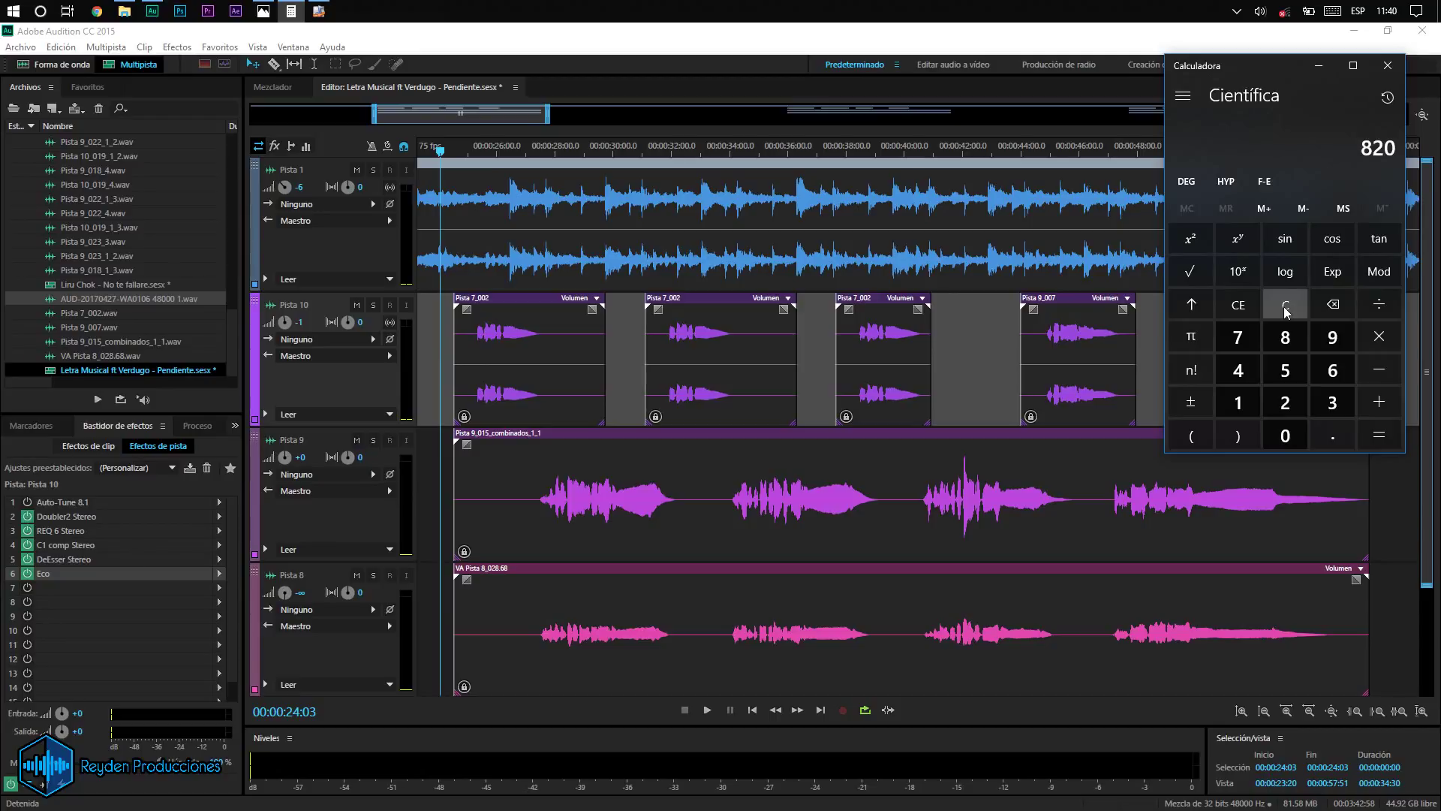
{"action": "key", "text": "slash"}
{"action": "type", "text": "2"}
{"action": "key", "text": "Return"}
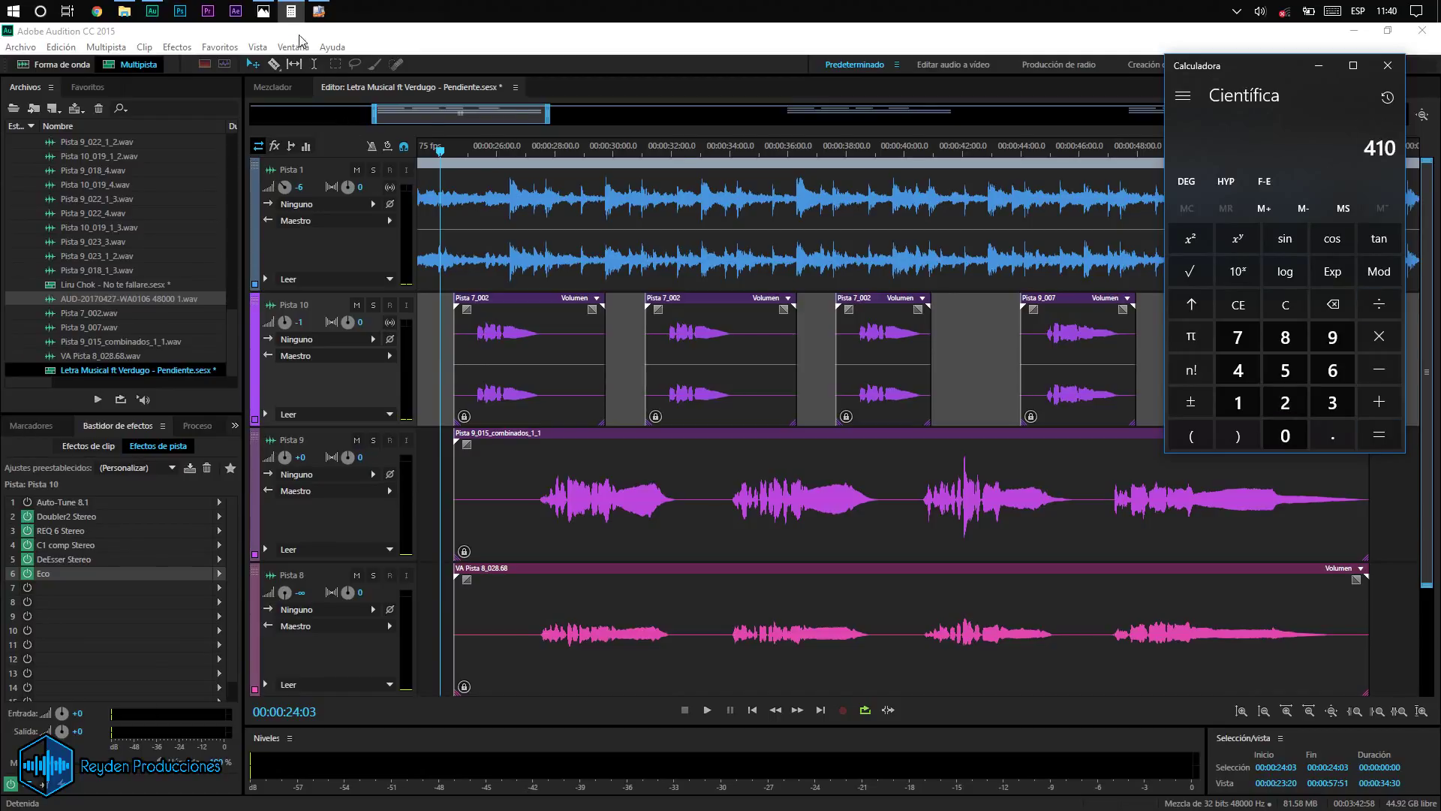
Step: Set the Eco delay time on Pista 10 to 410 ms for both the left and right channels
{"action": "left_click", "coordinate": [331, 393]}
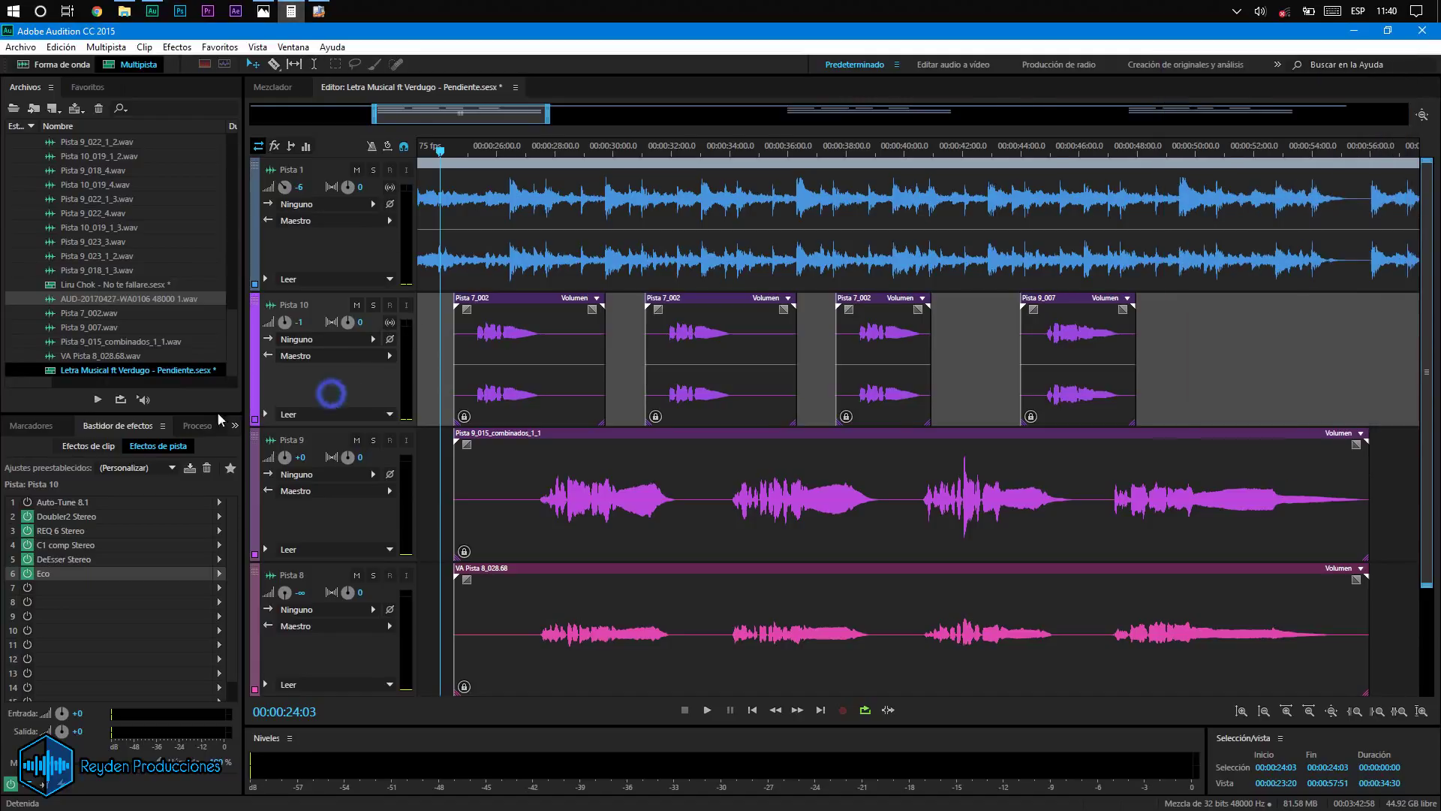
{"action": "double_click", "coordinate": [60, 572]}
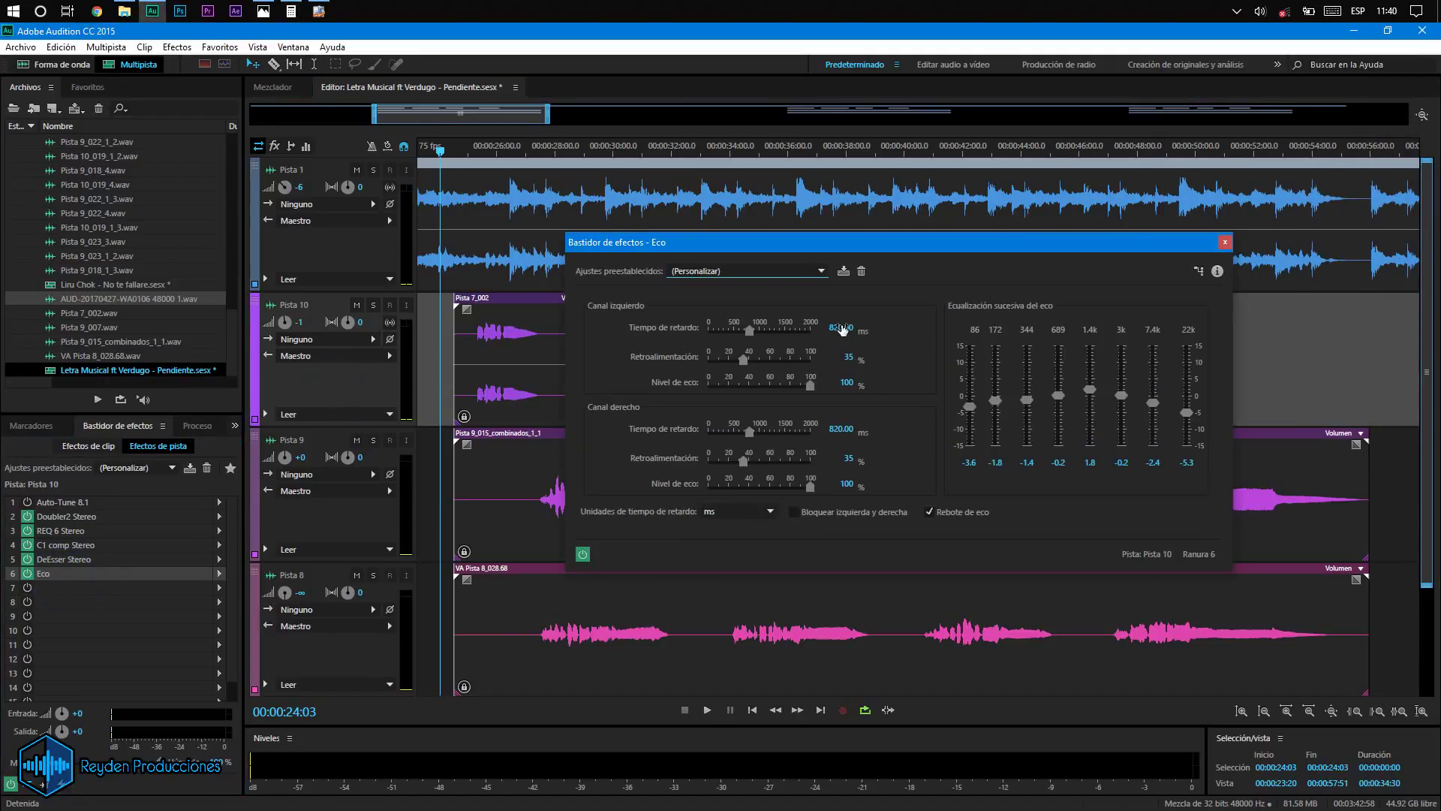
{"action": "left_click", "coordinate": [842, 328]}
{"action": "type", "text": "410"}
{"action": "key", "text": "Return"}
{"action": "left_click", "coordinate": [841, 428]}
{"action": "type", "text": "410"}
{"action": "key", "text": "Return"}
{"action": "left_click_drag", "start_coordinate": [962, 242], "coordinate": [1009, 289]}
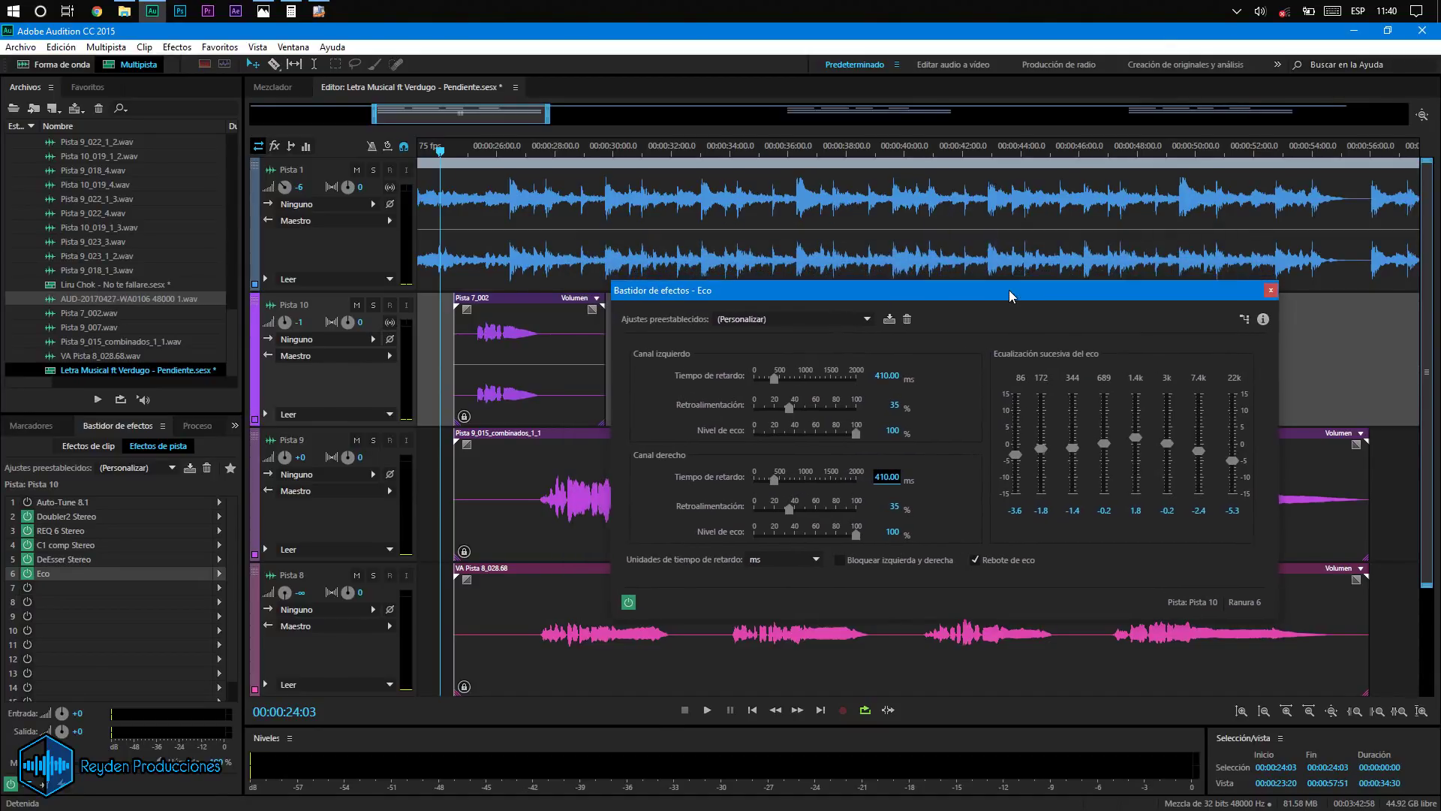
Step: Play the session with the 410 ms echo, close the Eco settings, and temporarily mute Pista 9 until playback is stopped
{"action": "key", "text": "space"}
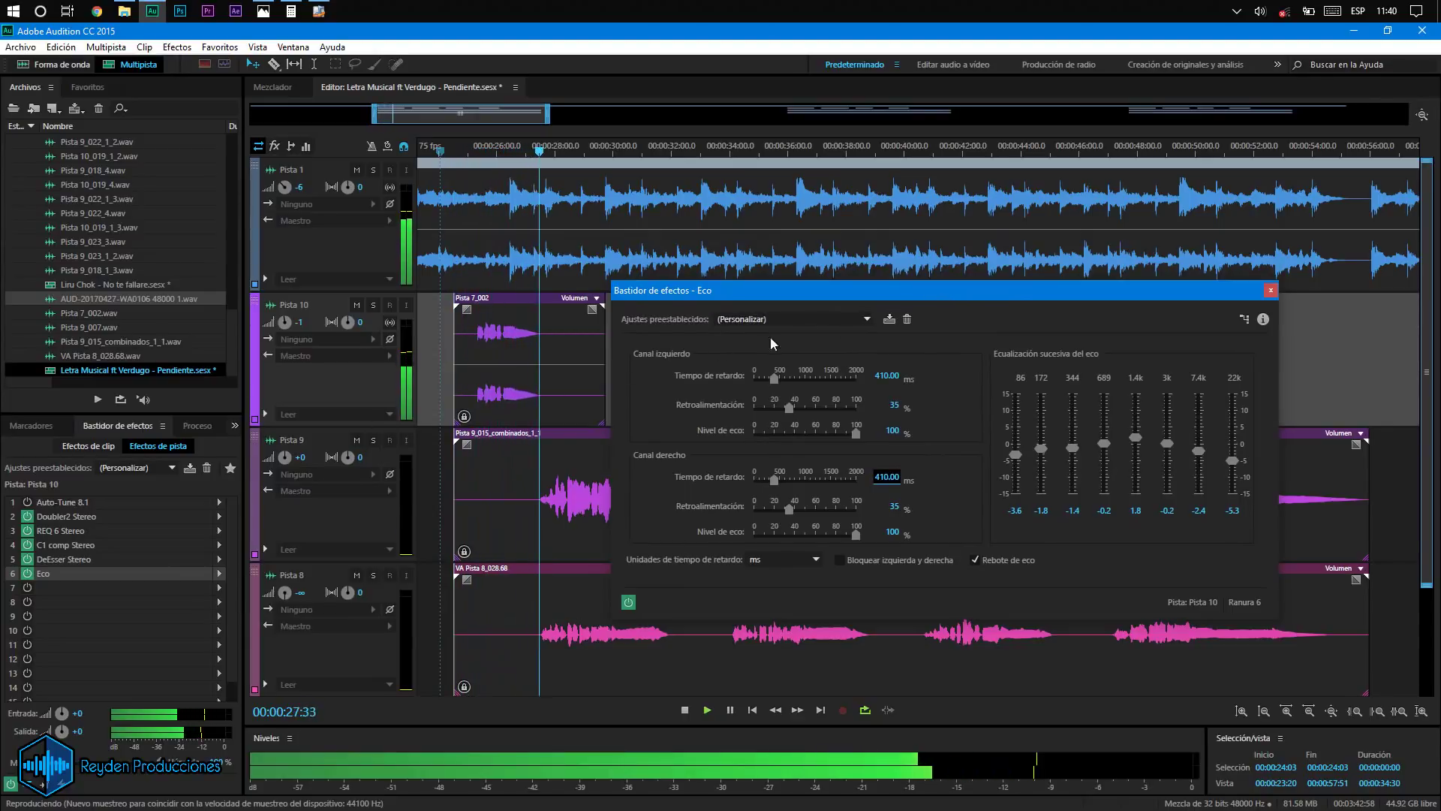
{"action": "left_click", "coordinate": [1272, 293]}
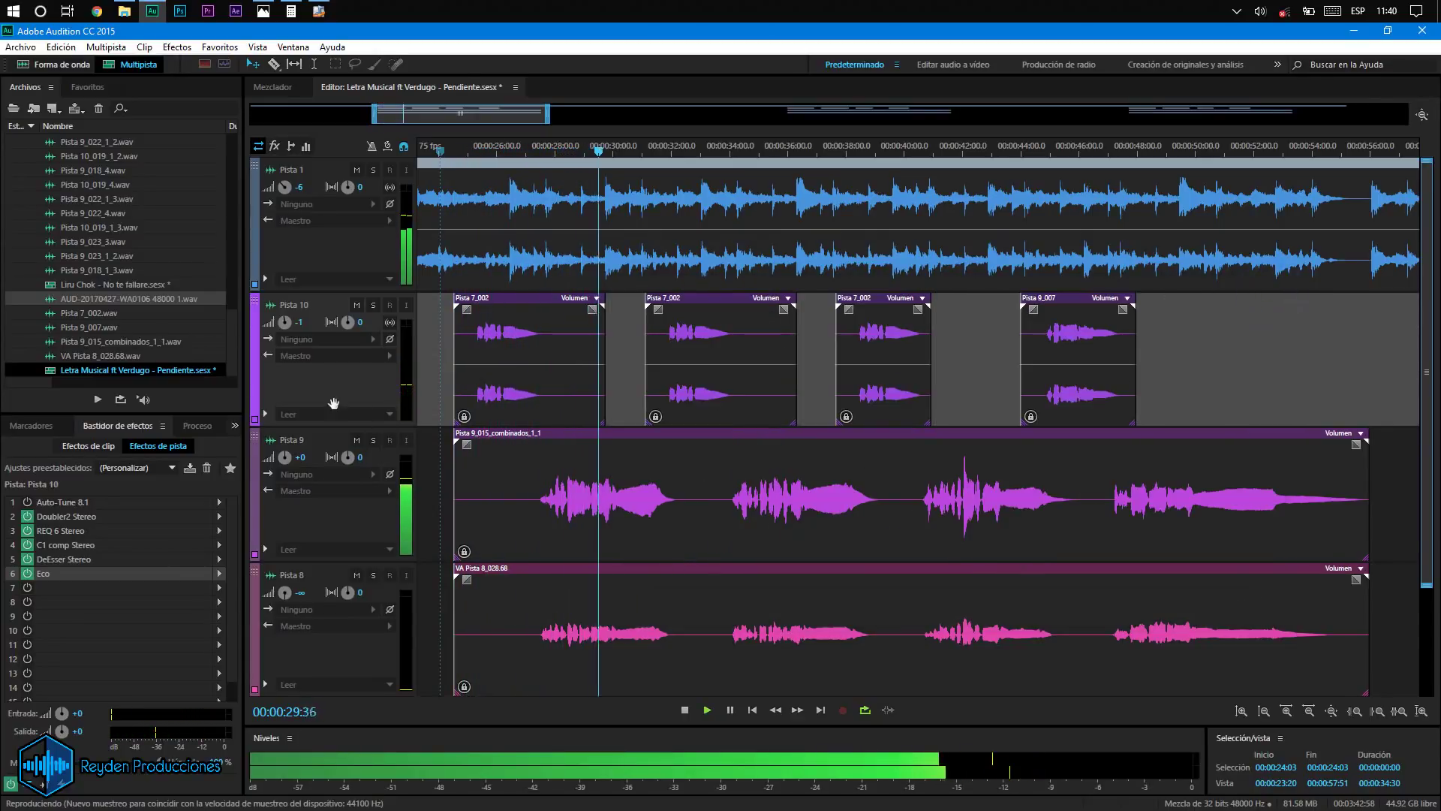
{"action": "left_click", "coordinate": [357, 440]}
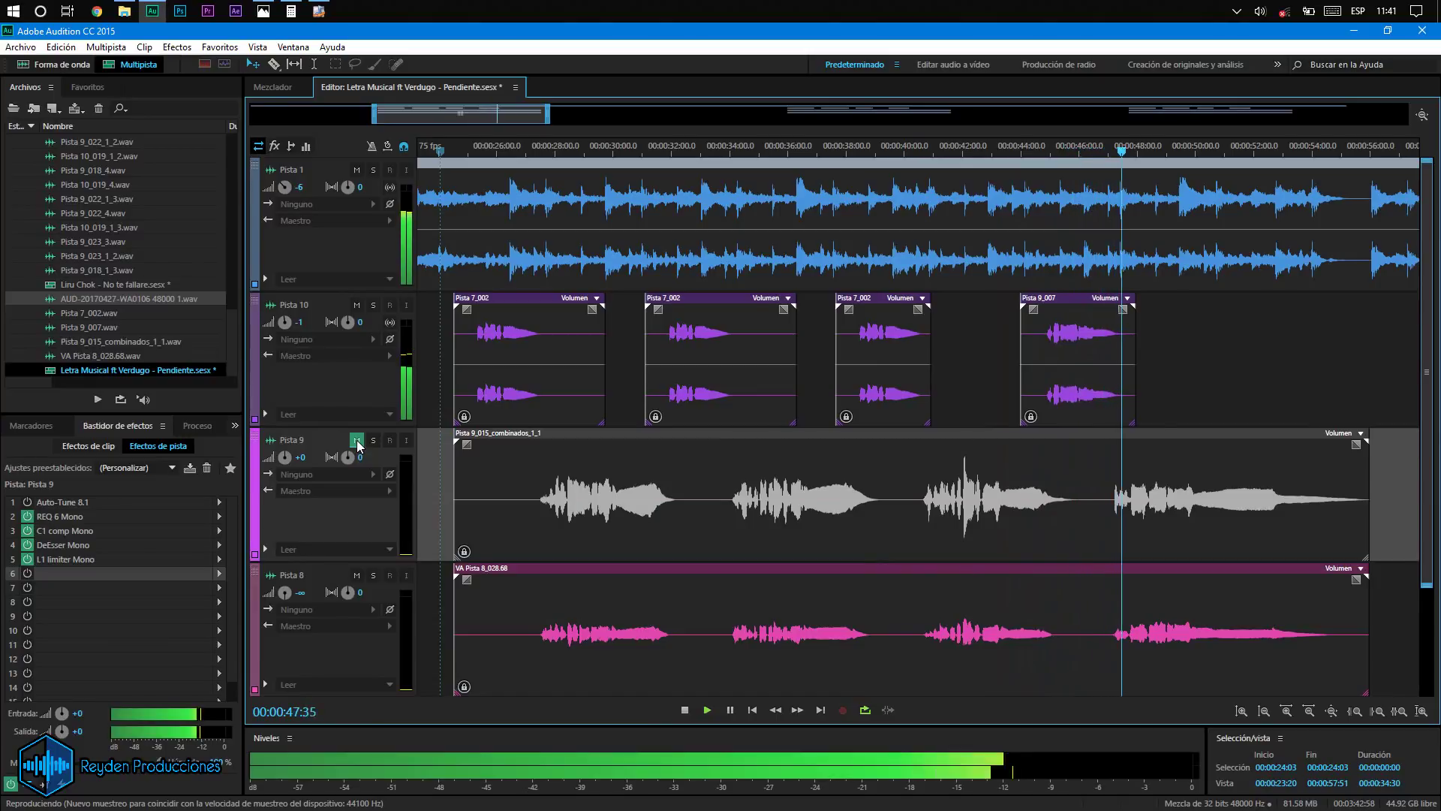
{"action": "key", "text": "space"}
{"action": "left_click", "coordinate": [357, 442]}
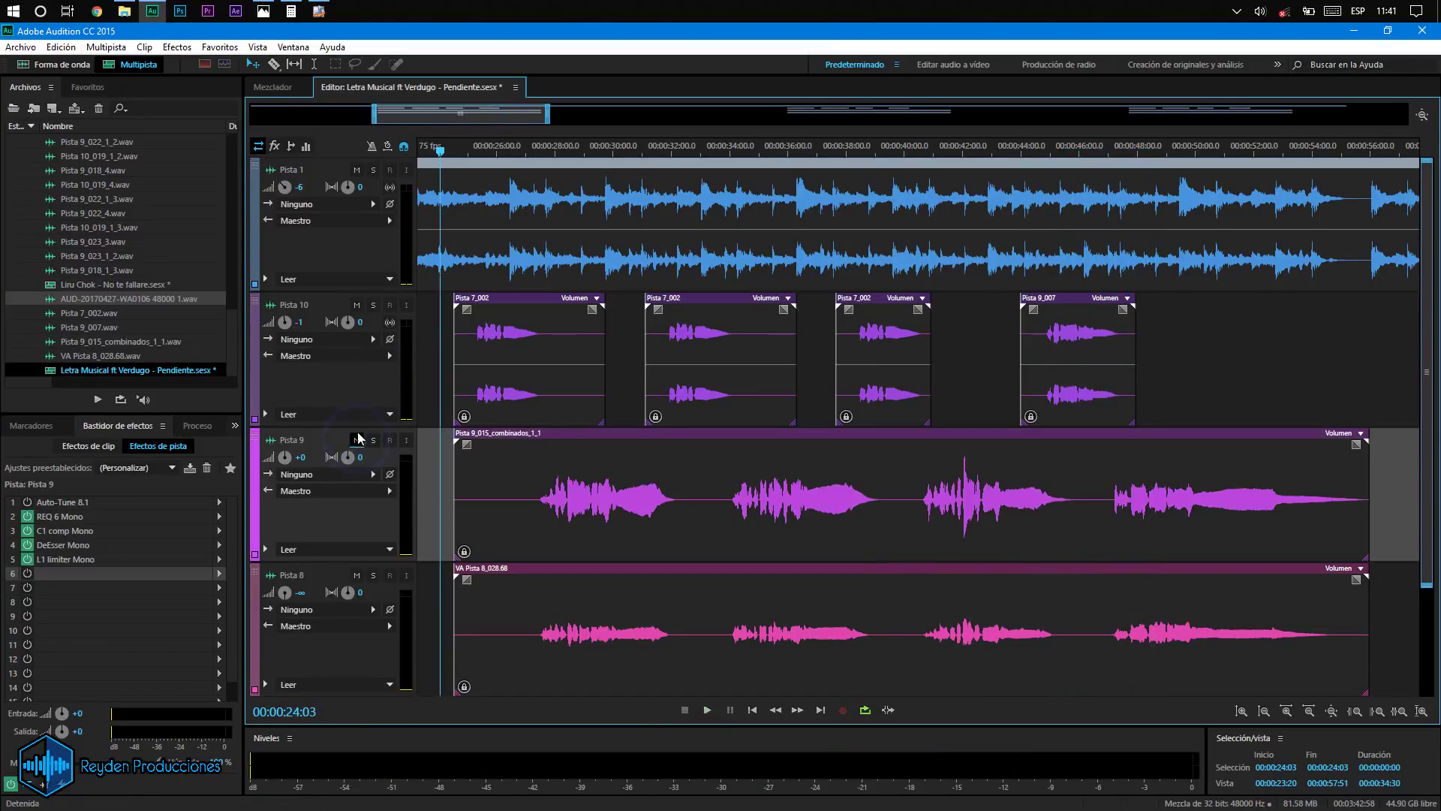
Step: Review the Mixed In Key analysis and the Calculator result, and return to Audition with the Pista 10 track selected
{"action": "left_click", "coordinate": [319, 12]}
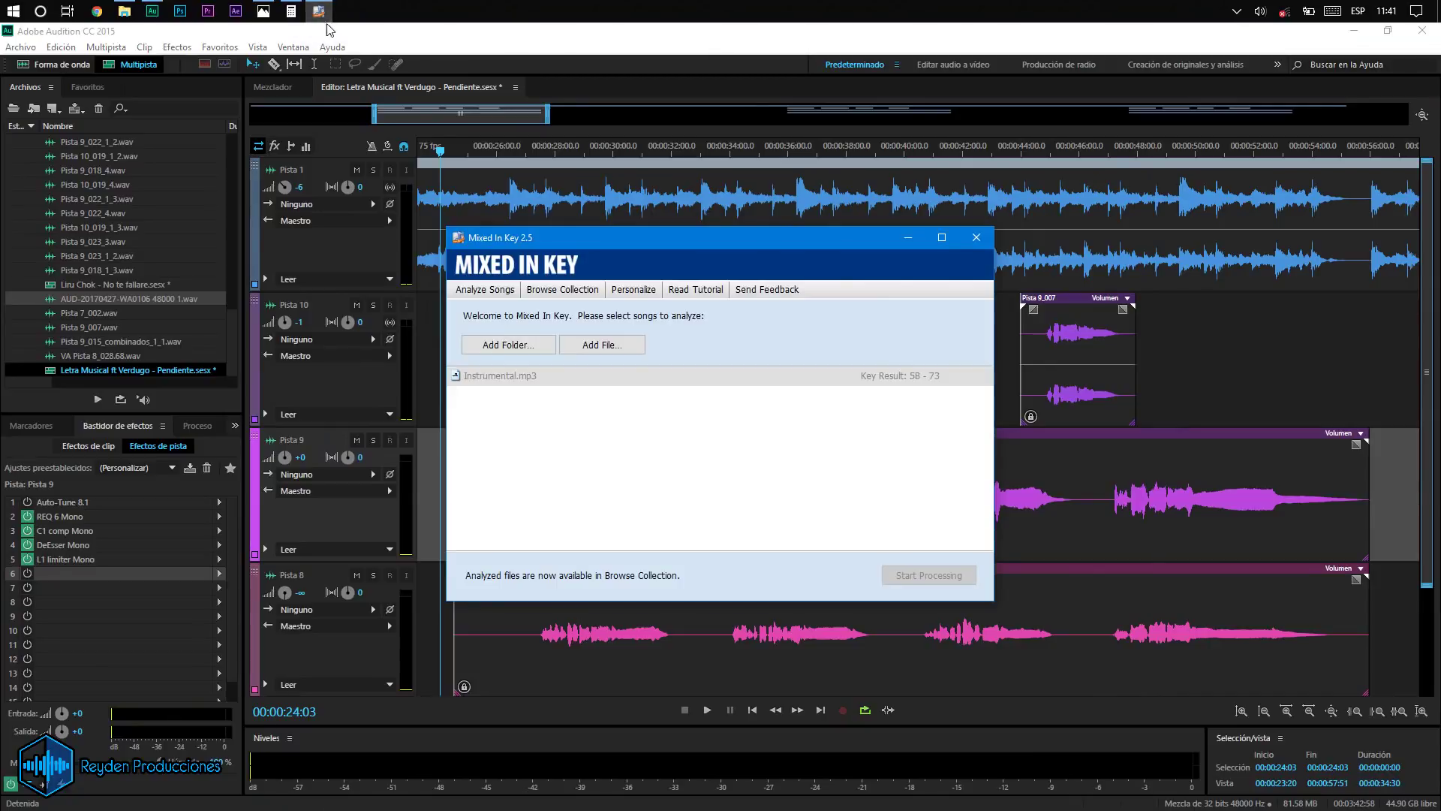
{"action": "left_click", "coordinate": [319, 11]}
{"action": "left_click", "coordinate": [290, 12]}
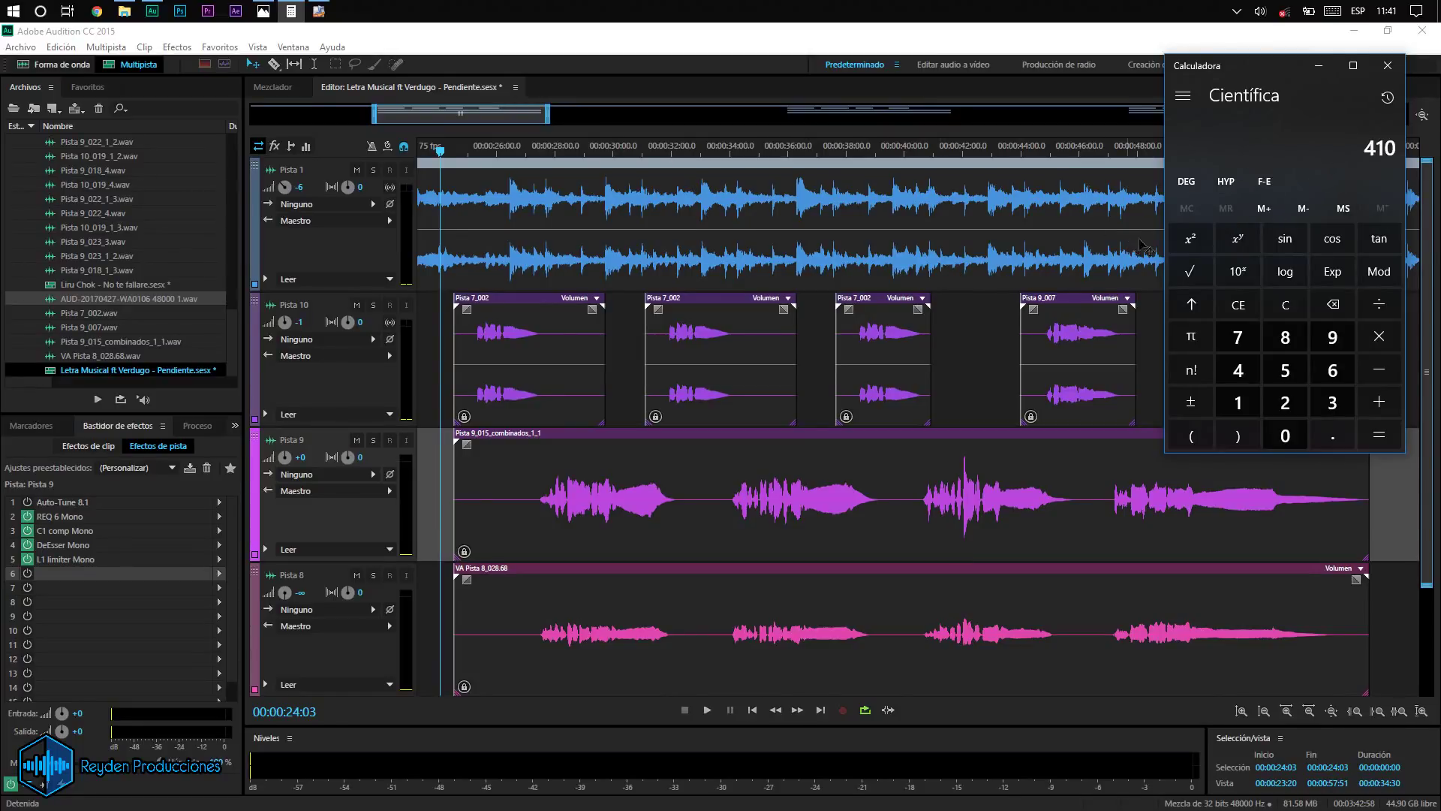
{"action": "left_click", "coordinate": [335, 390]}
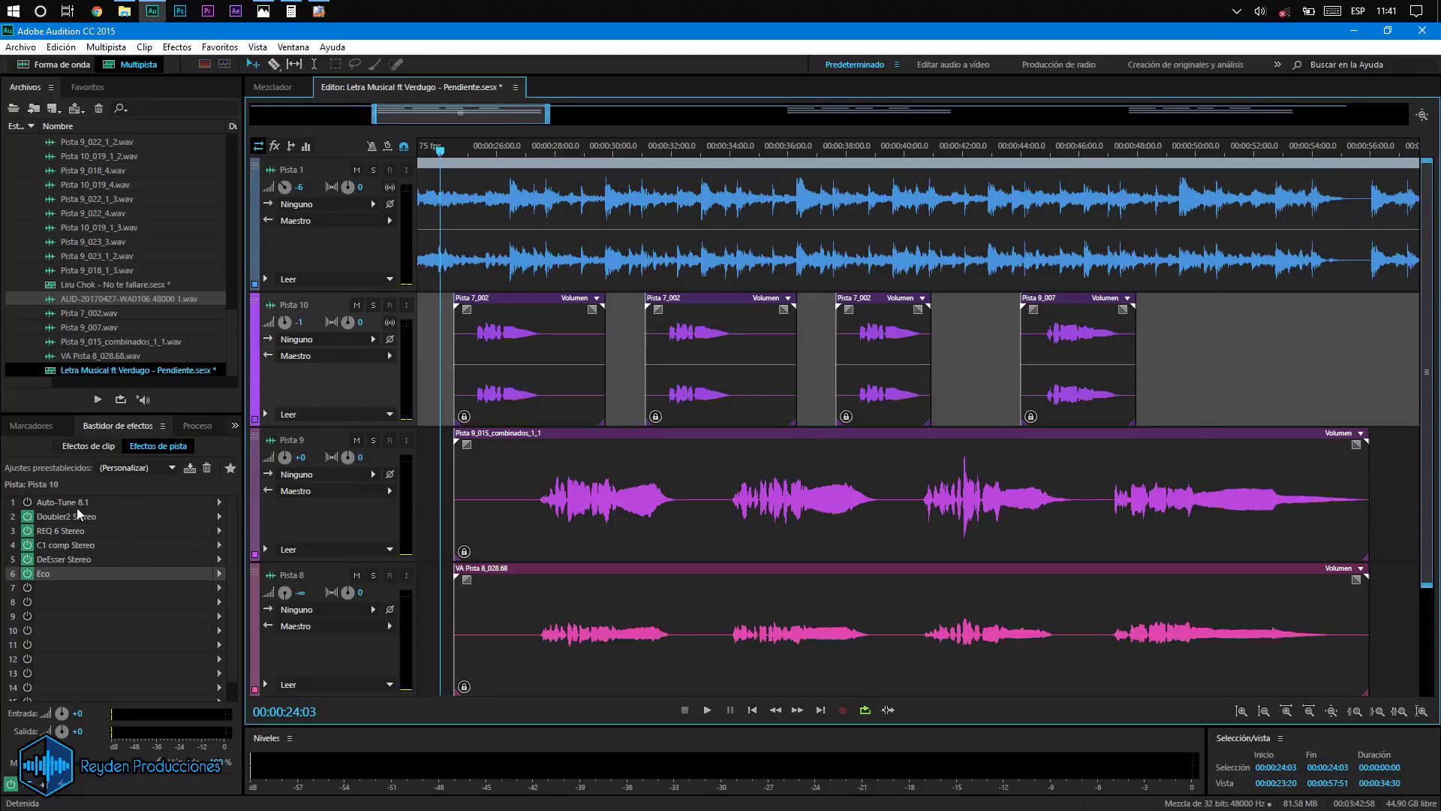
Step: Set the Eco delay time on Pista 10 to 820 ms for both the left and right channels and close the settings
{"action": "double_click", "coordinate": [62, 573]}
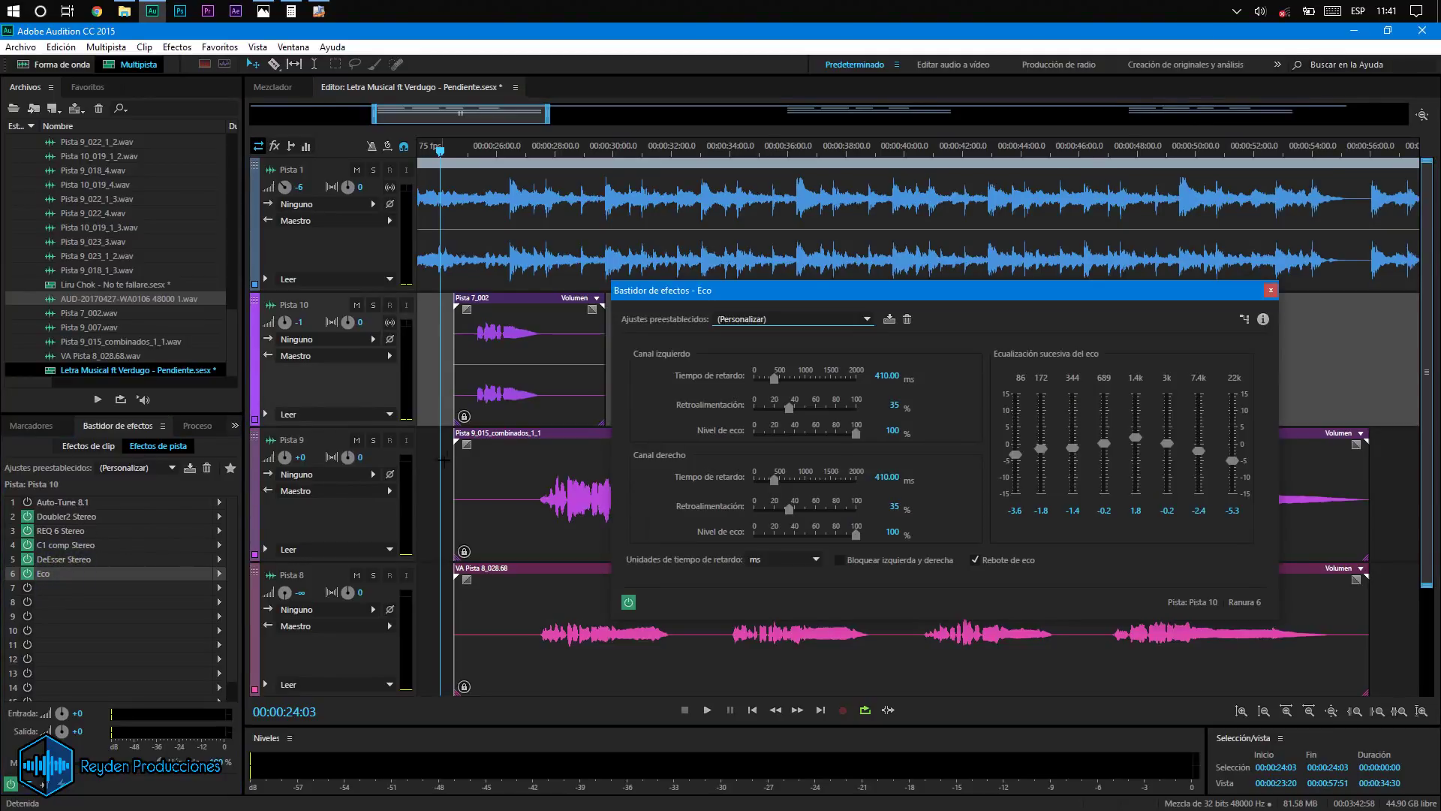
{"action": "left_click", "coordinate": [882, 376]}
{"action": "type", "text": "820"}
{"action": "key", "text": "Return"}
{"action": "left_click", "coordinate": [882, 477]}
{"action": "type", "text": "820"}
{"action": "key", "text": "Return"}
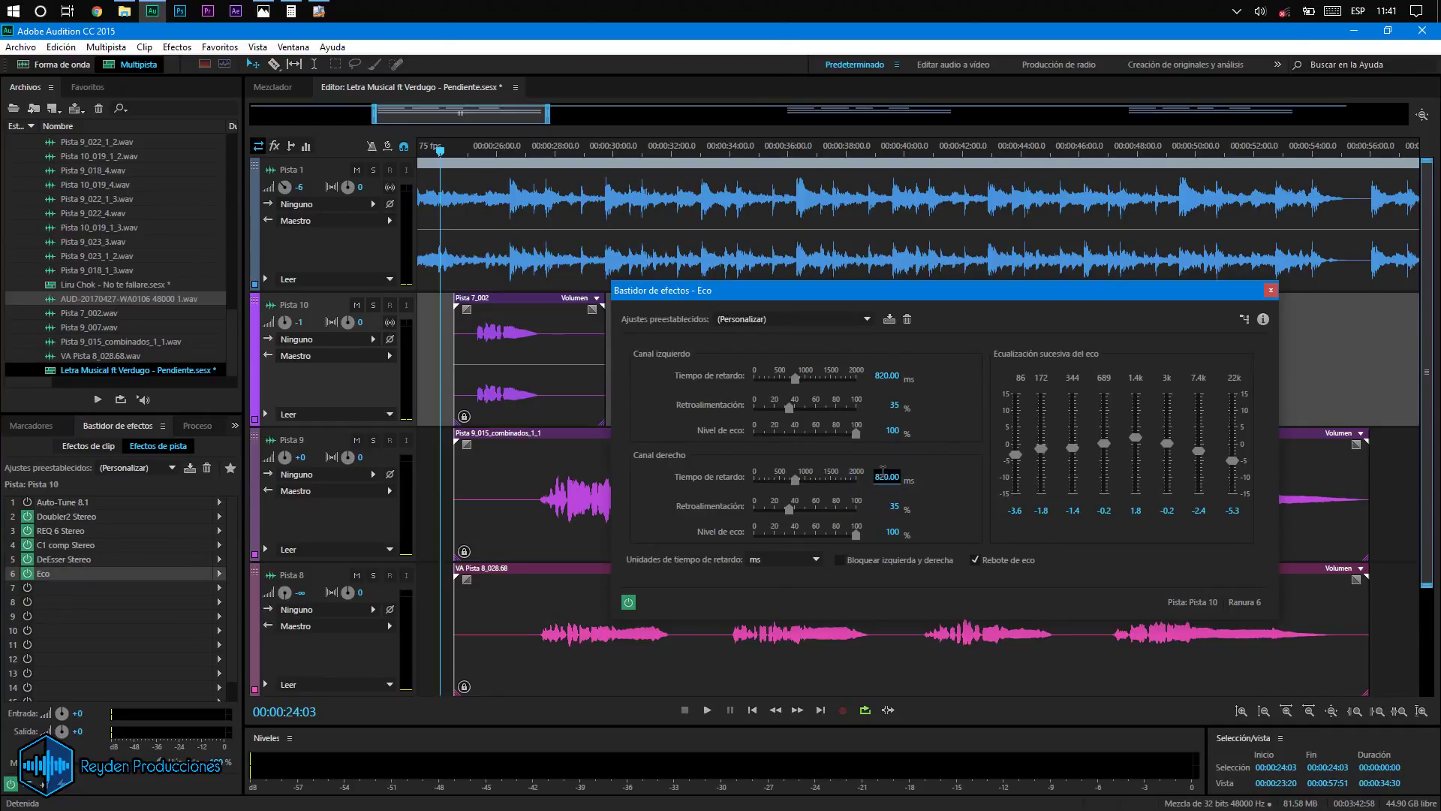
{"action": "left_click", "coordinate": [989, 361]}
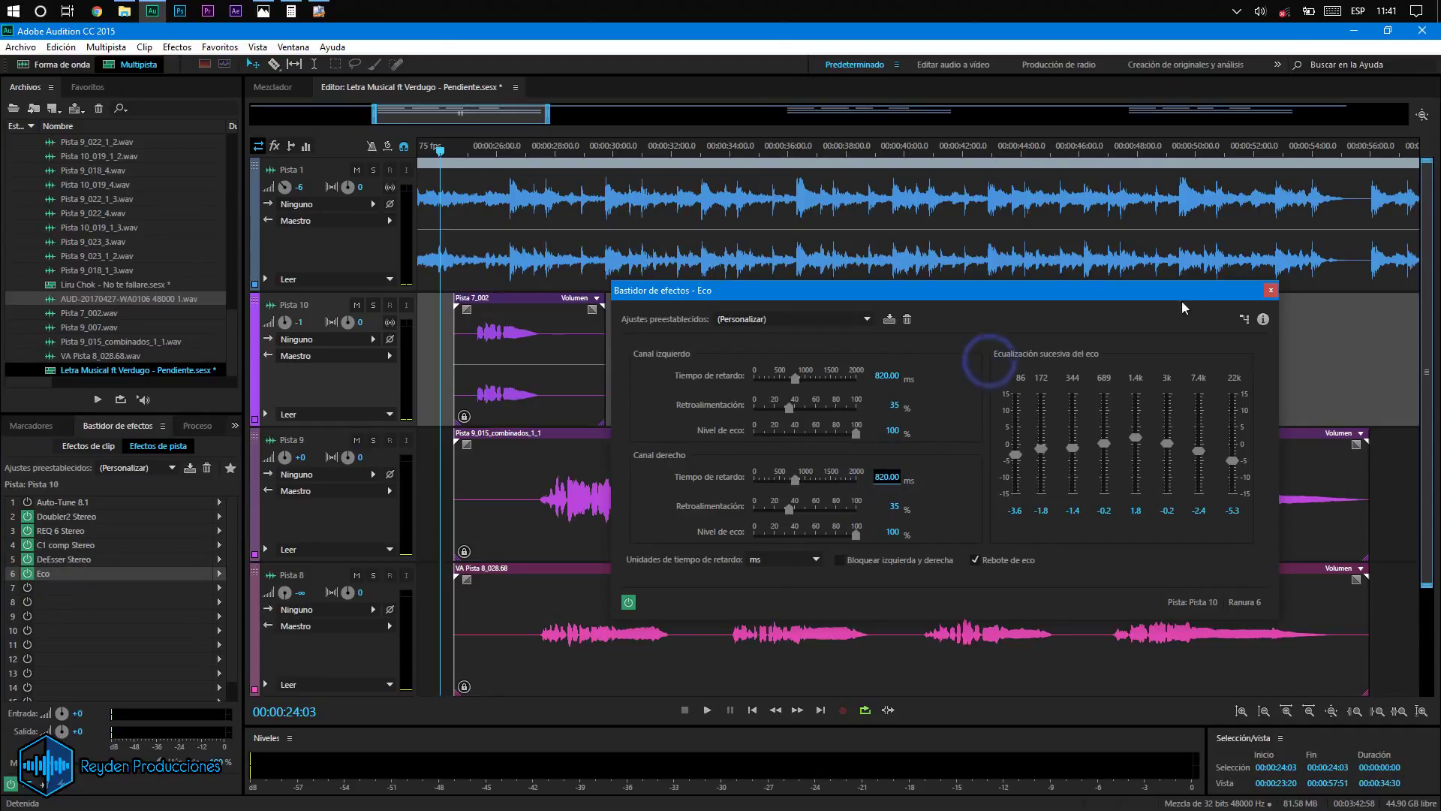
{"action": "left_click", "coordinate": [1269, 290]}
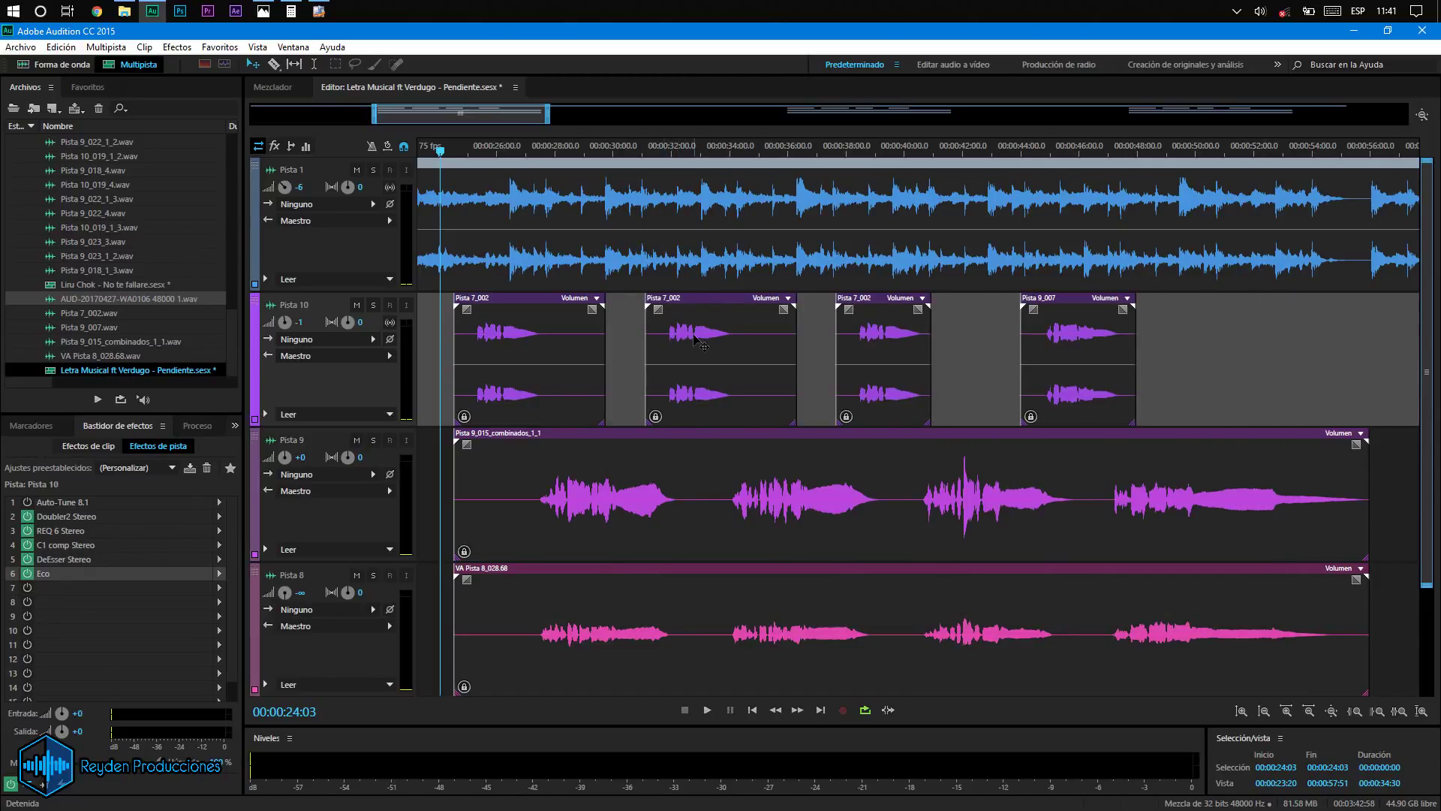
Step: Switch to Mixed In Key to check the instrumental's key result, closing the Calculator and minimizing Mixed In Key
{"action": "left_click", "coordinate": [318, 10]}
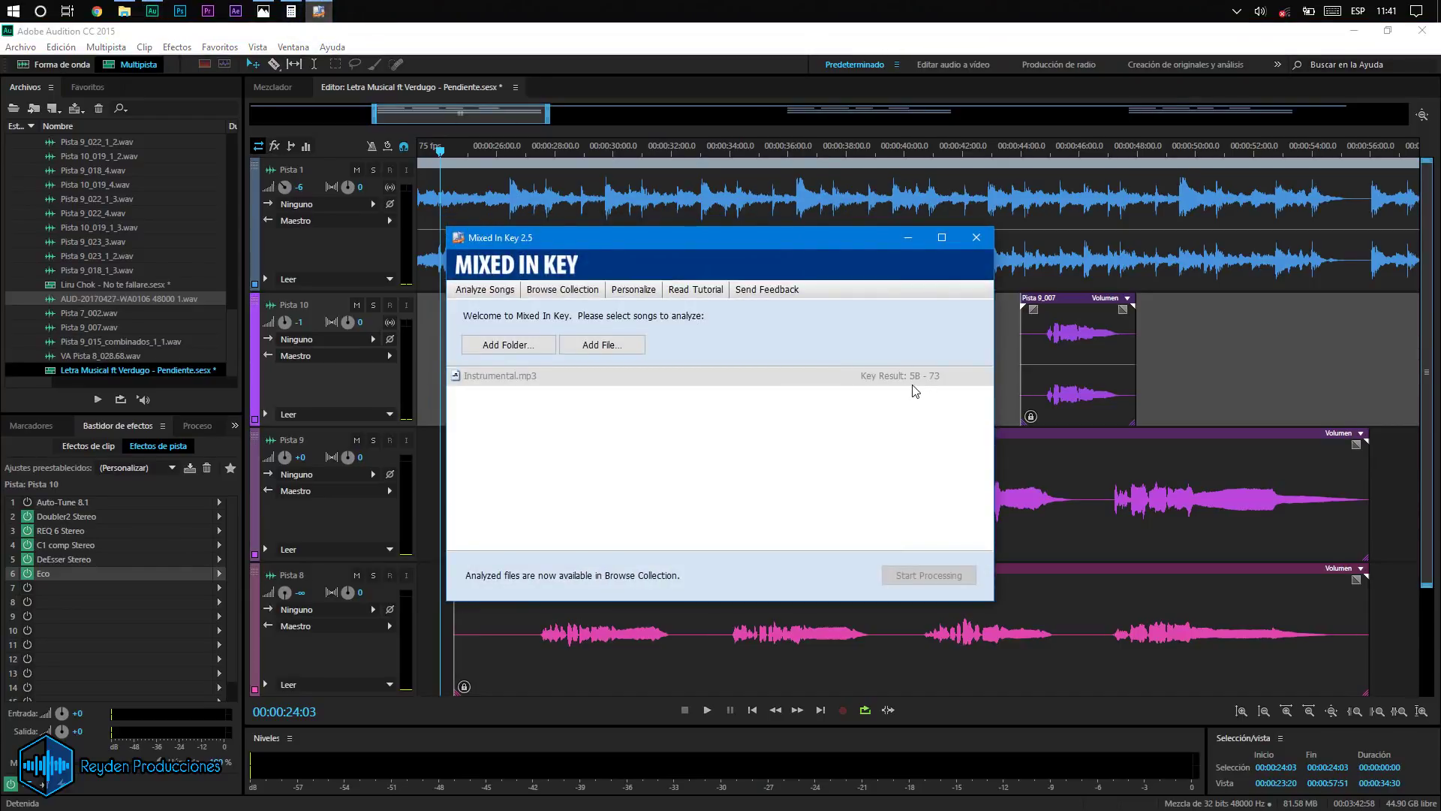
{"action": "left_click", "coordinate": [291, 11]}
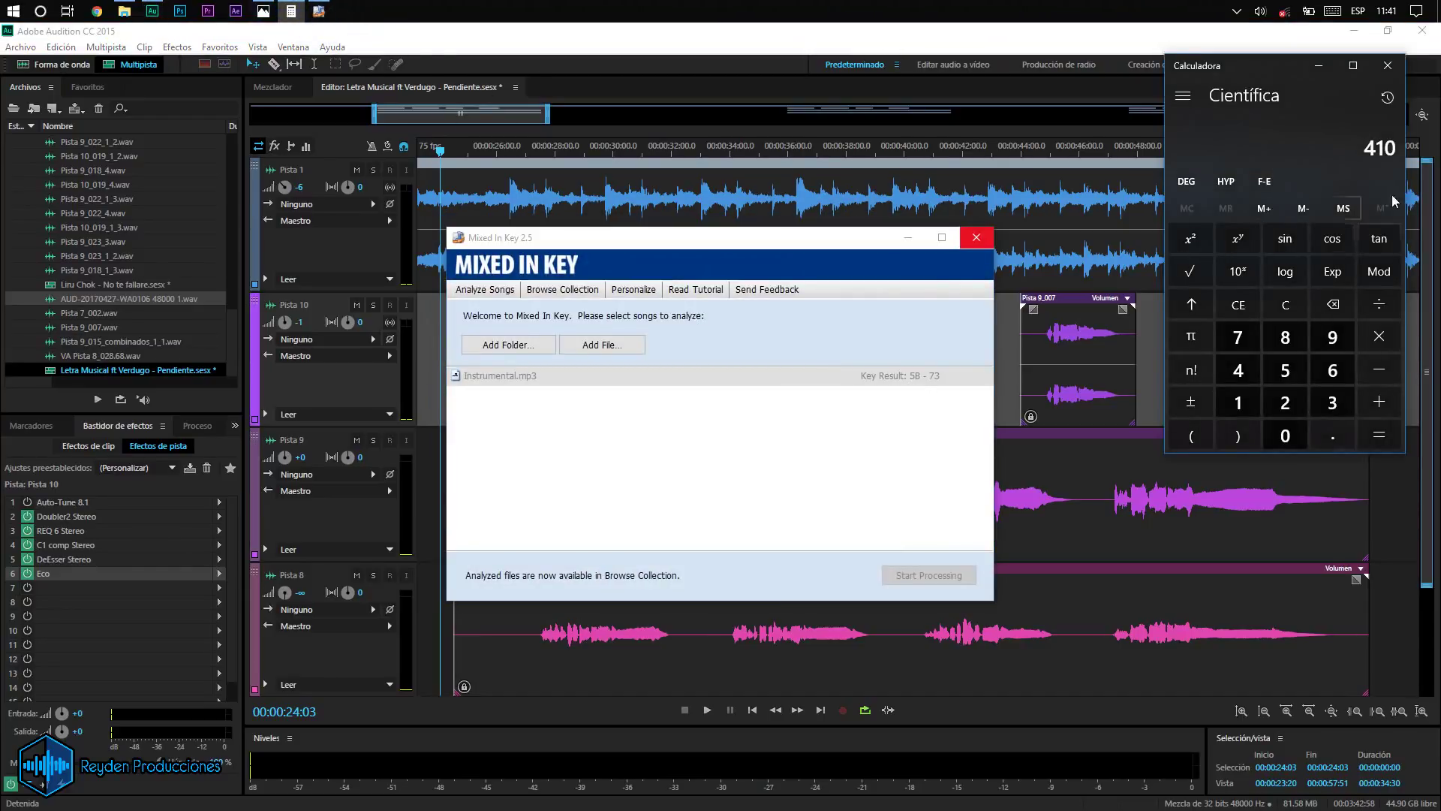
{"action": "left_click", "coordinate": [1401, 51]}
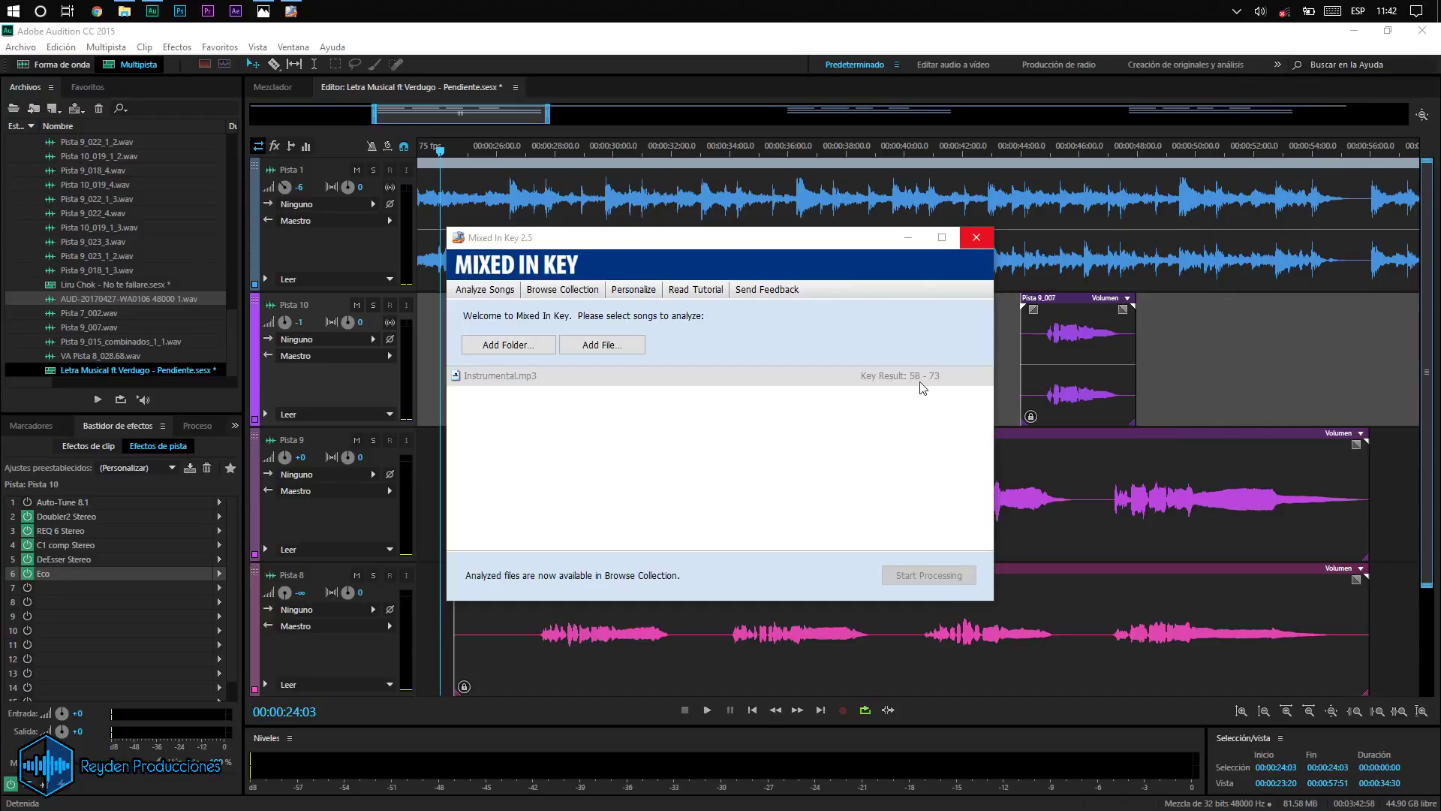
{"action": "left_click", "coordinate": [909, 237]}
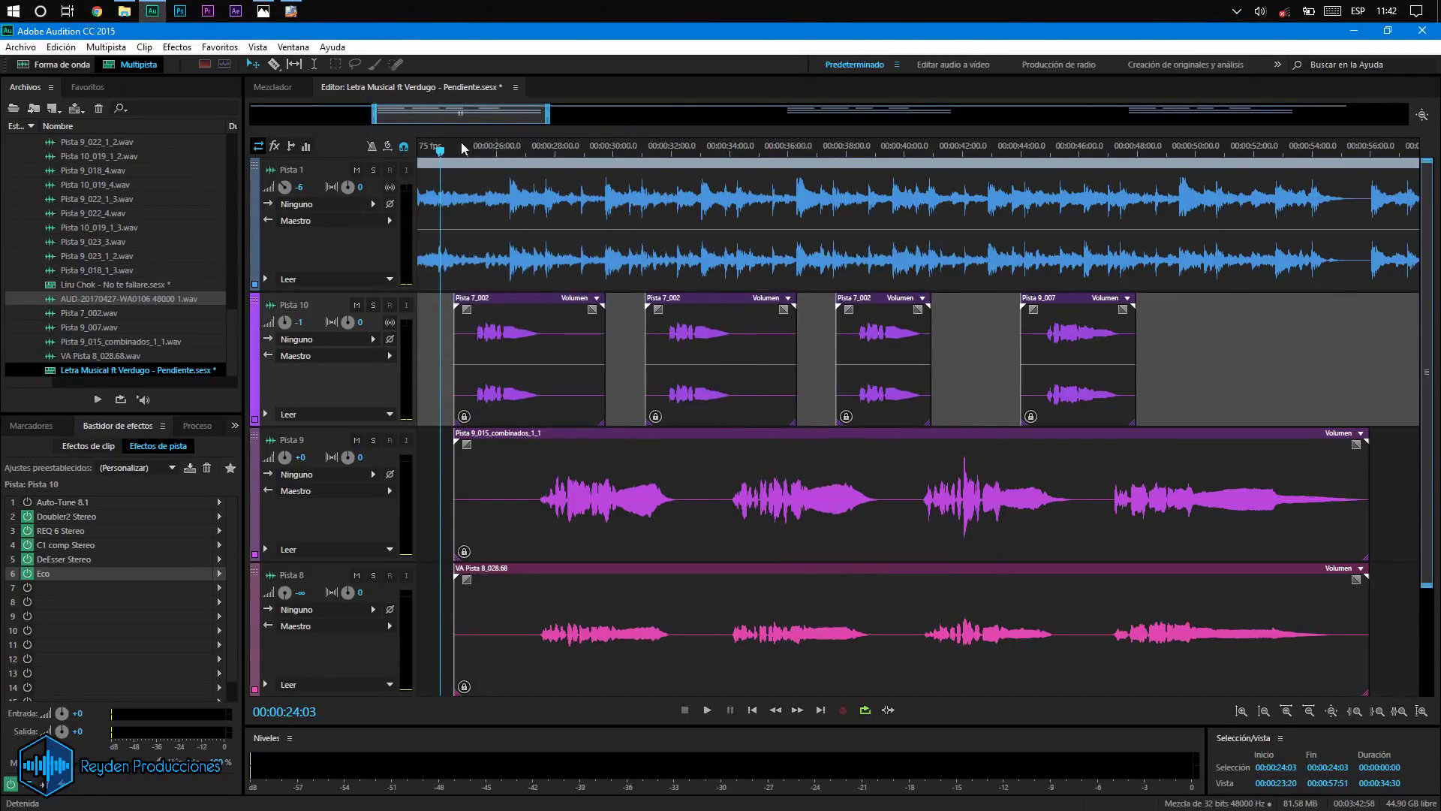
Step: Look up the Mixed In Key result on the Camelot wheel image in Photos, and return to Audition
{"action": "left_click", "coordinate": [264, 12]}
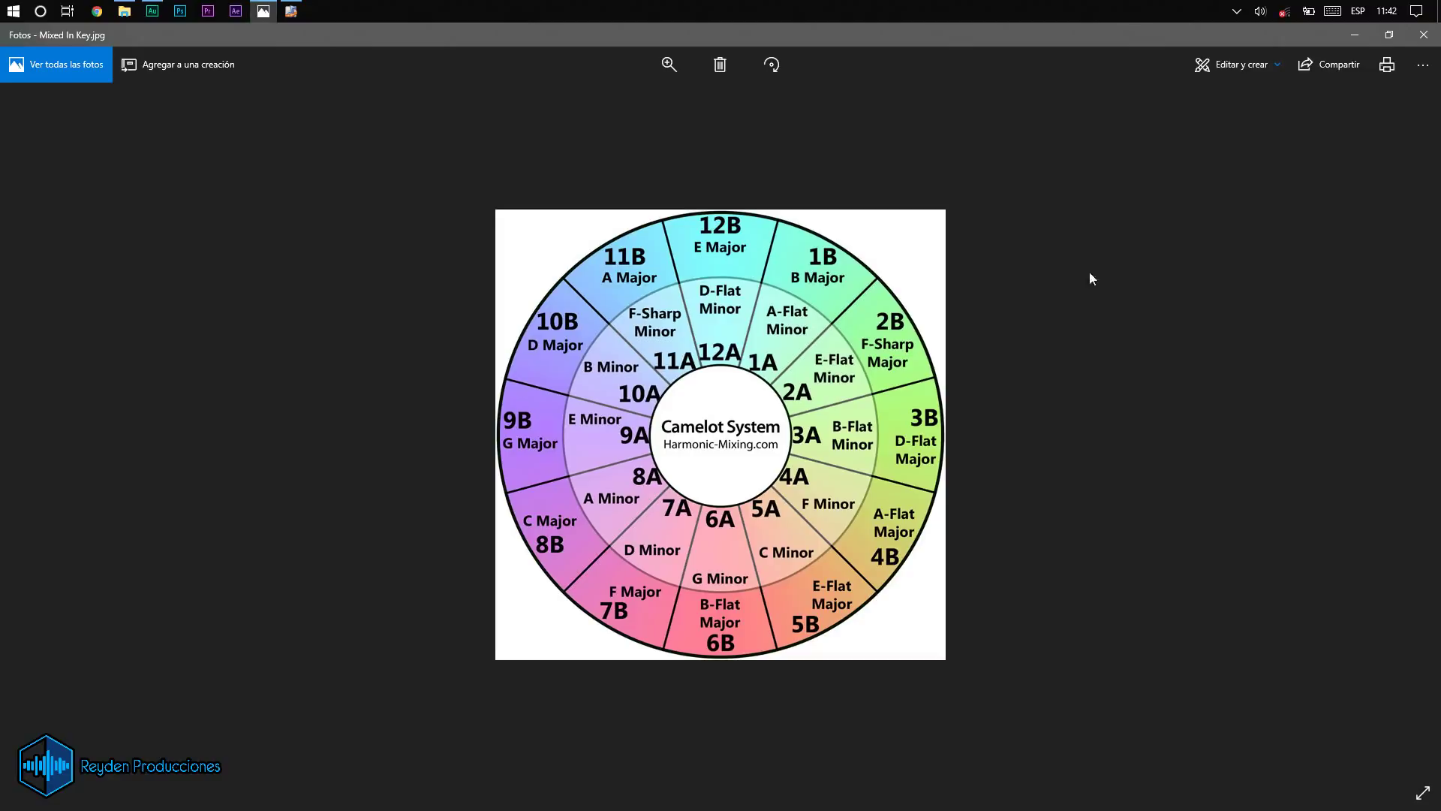
{"action": "left_click", "coordinate": [291, 12]}
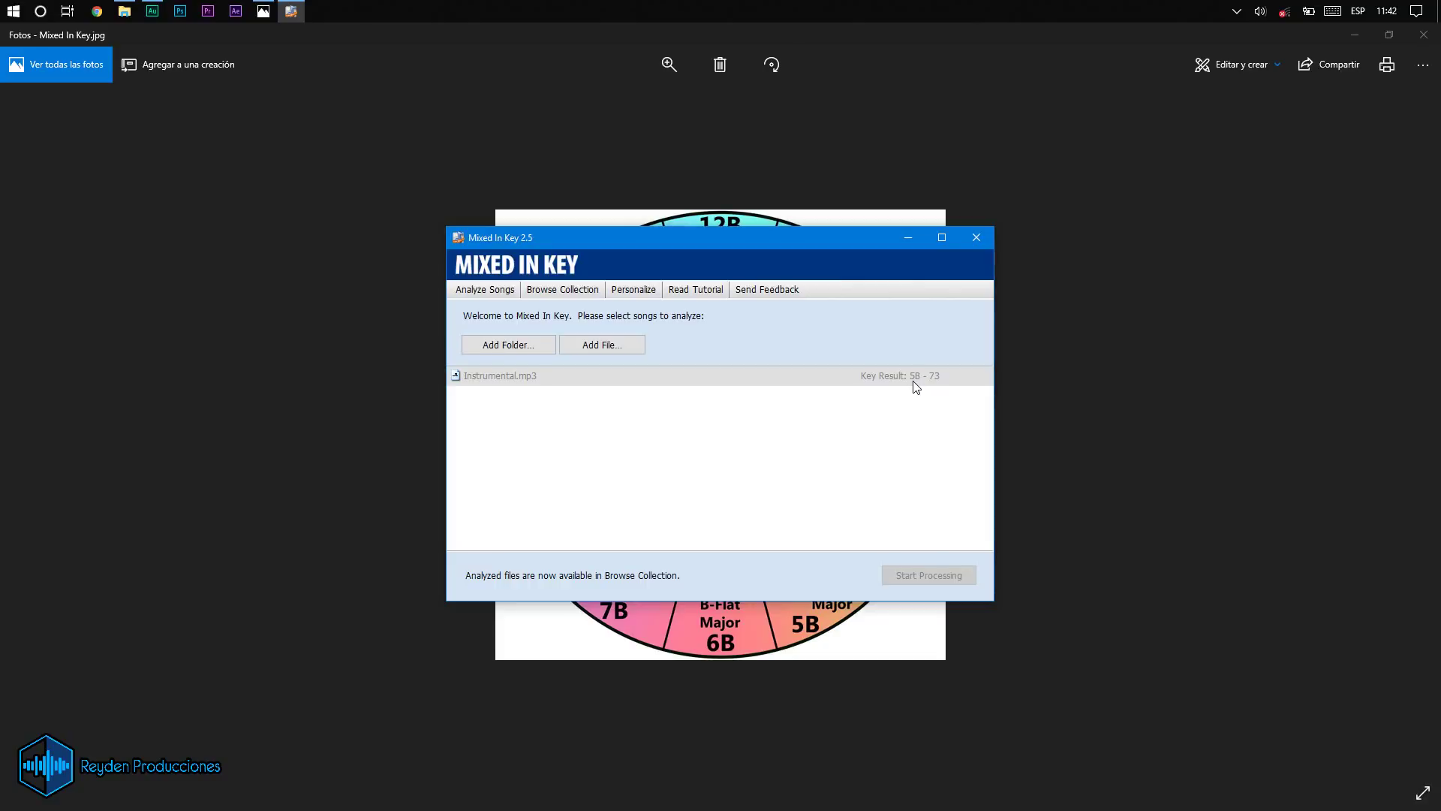
{"action": "left_click", "coordinate": [1065, 375]}
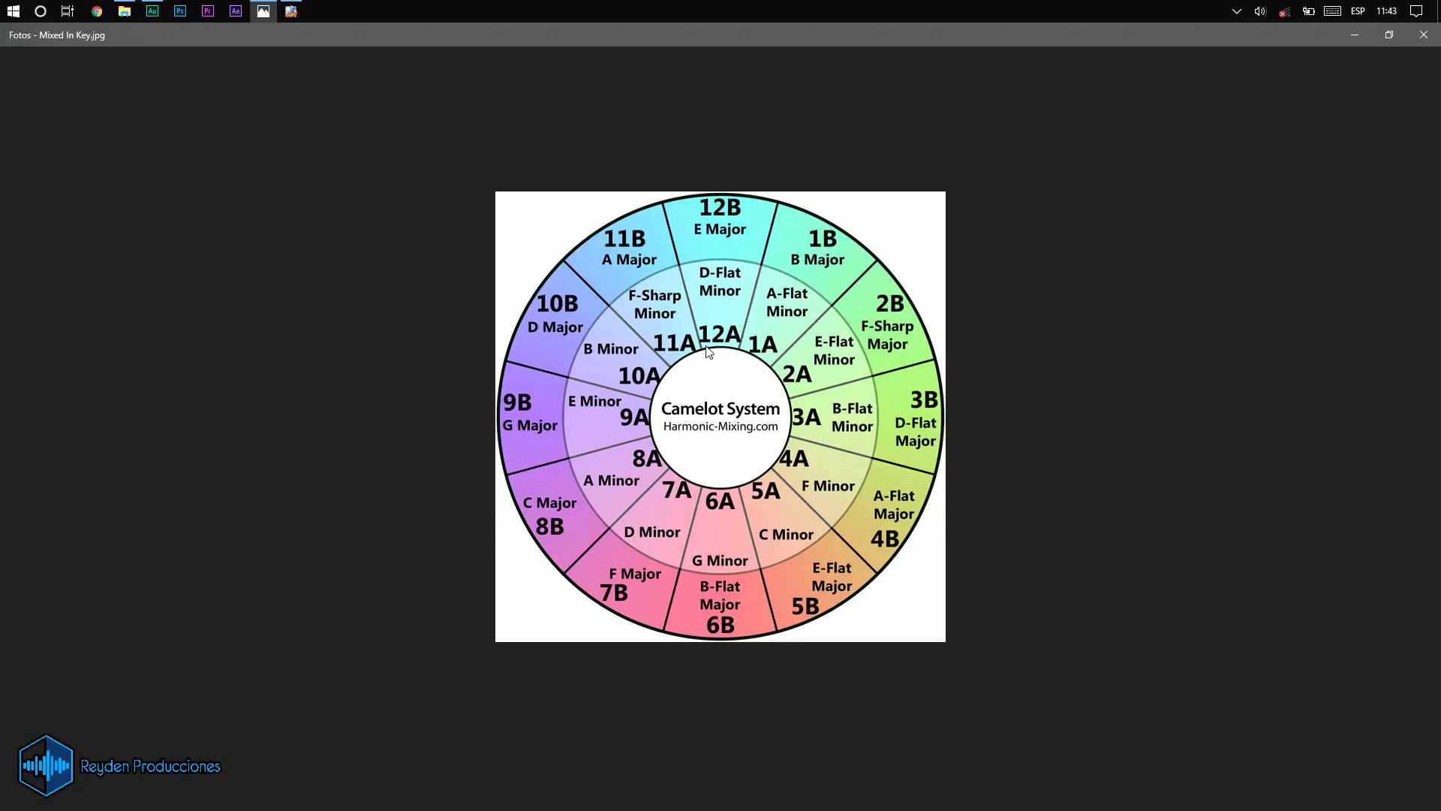
{"action": "left_click", "coordinate": [1343, 39]}
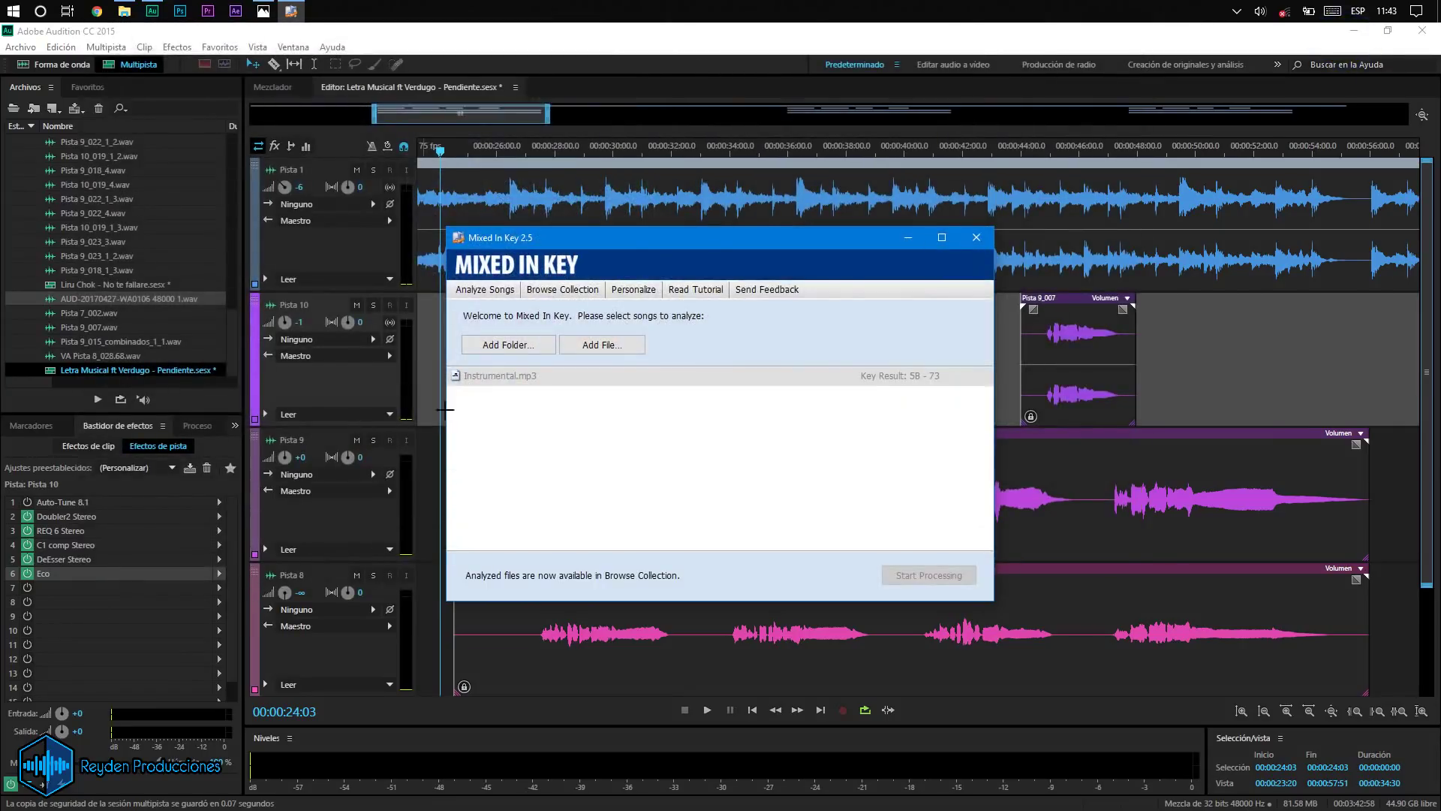
{"action": "left_click", "coordinate": [906, 237]}
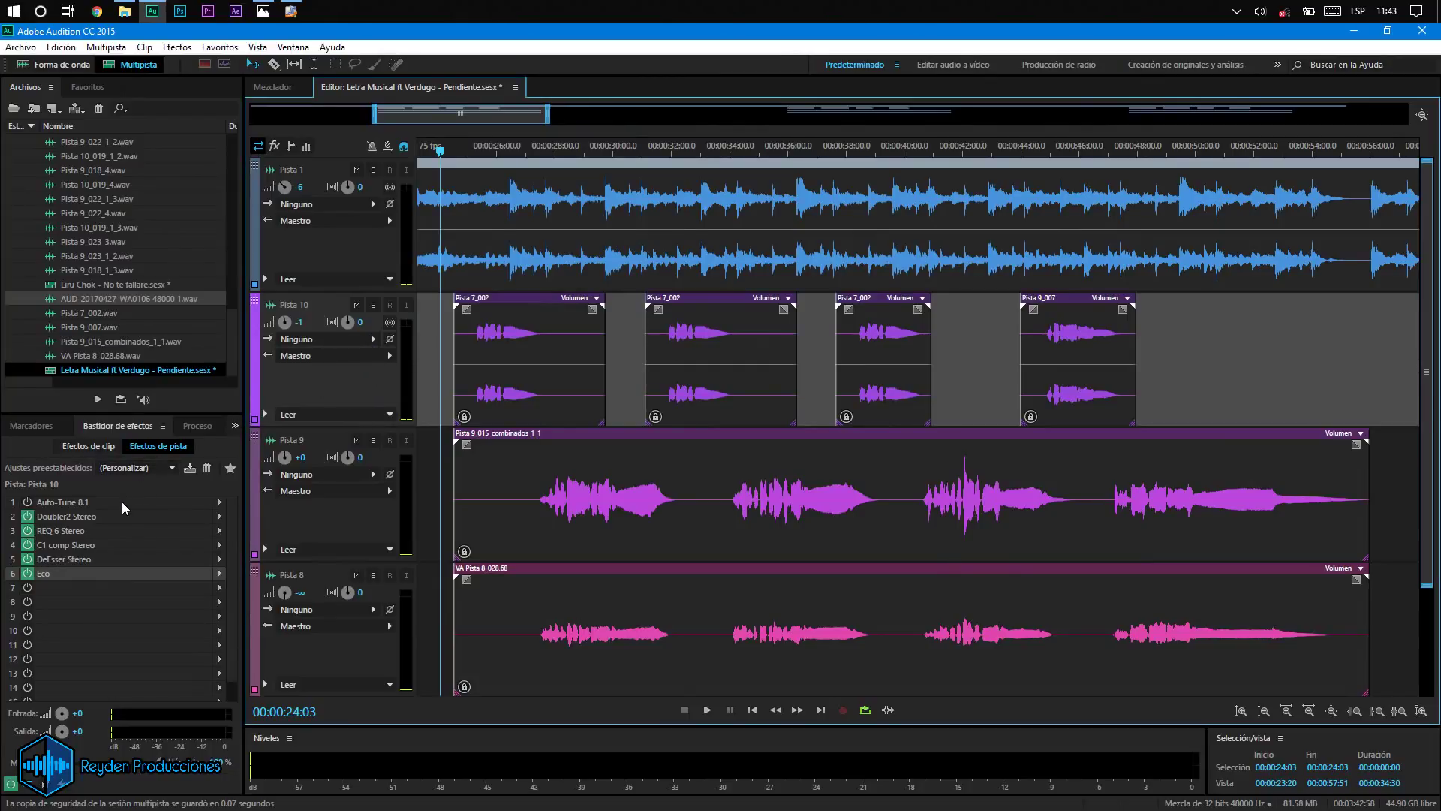
Step: Enable Auto-Tune 8.1 on Pista 10 and set its key to Eb and its scale to Major
{"action": "left_click", "coordinate": [85, 503]}
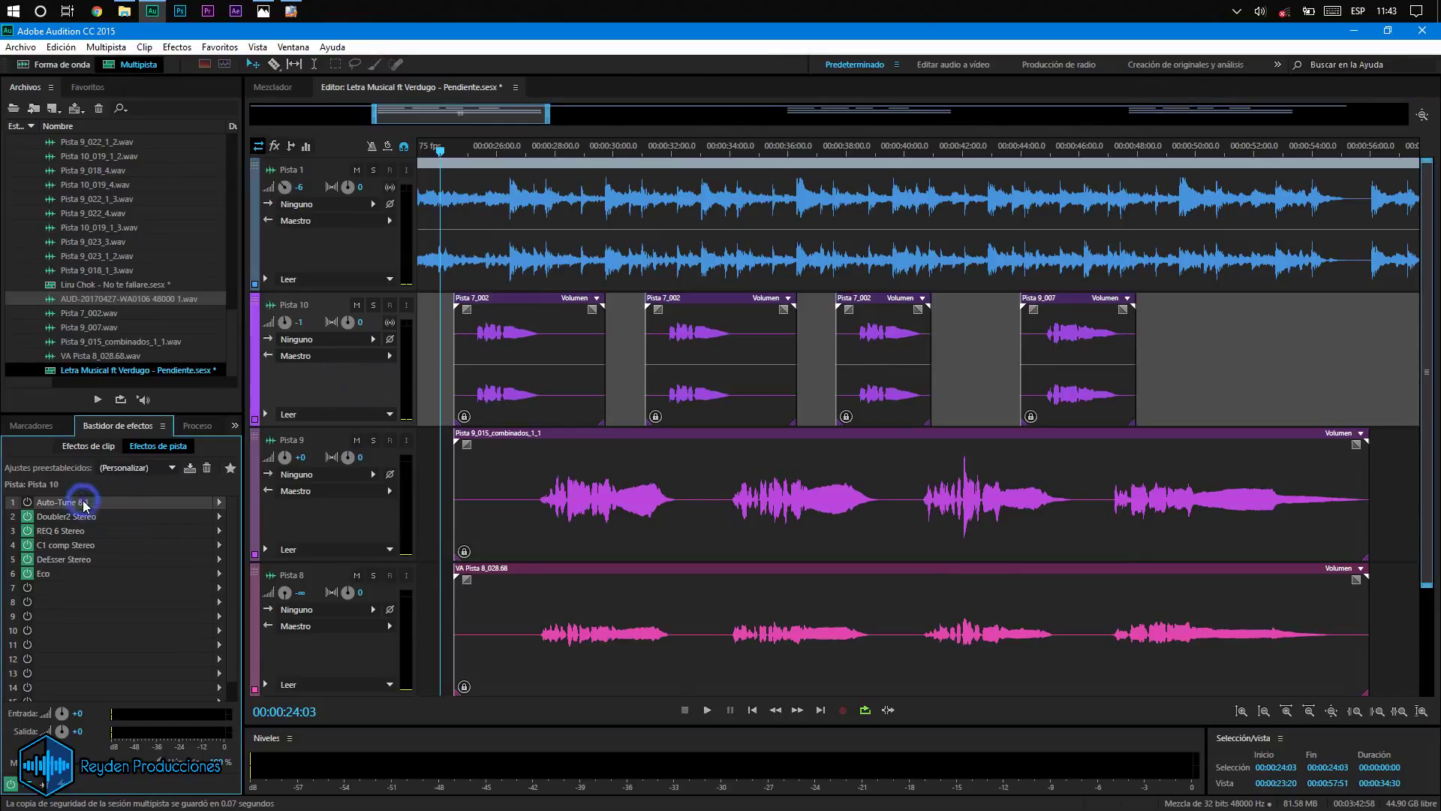
{"action": "double_click", "coordinate": [85, 503]}
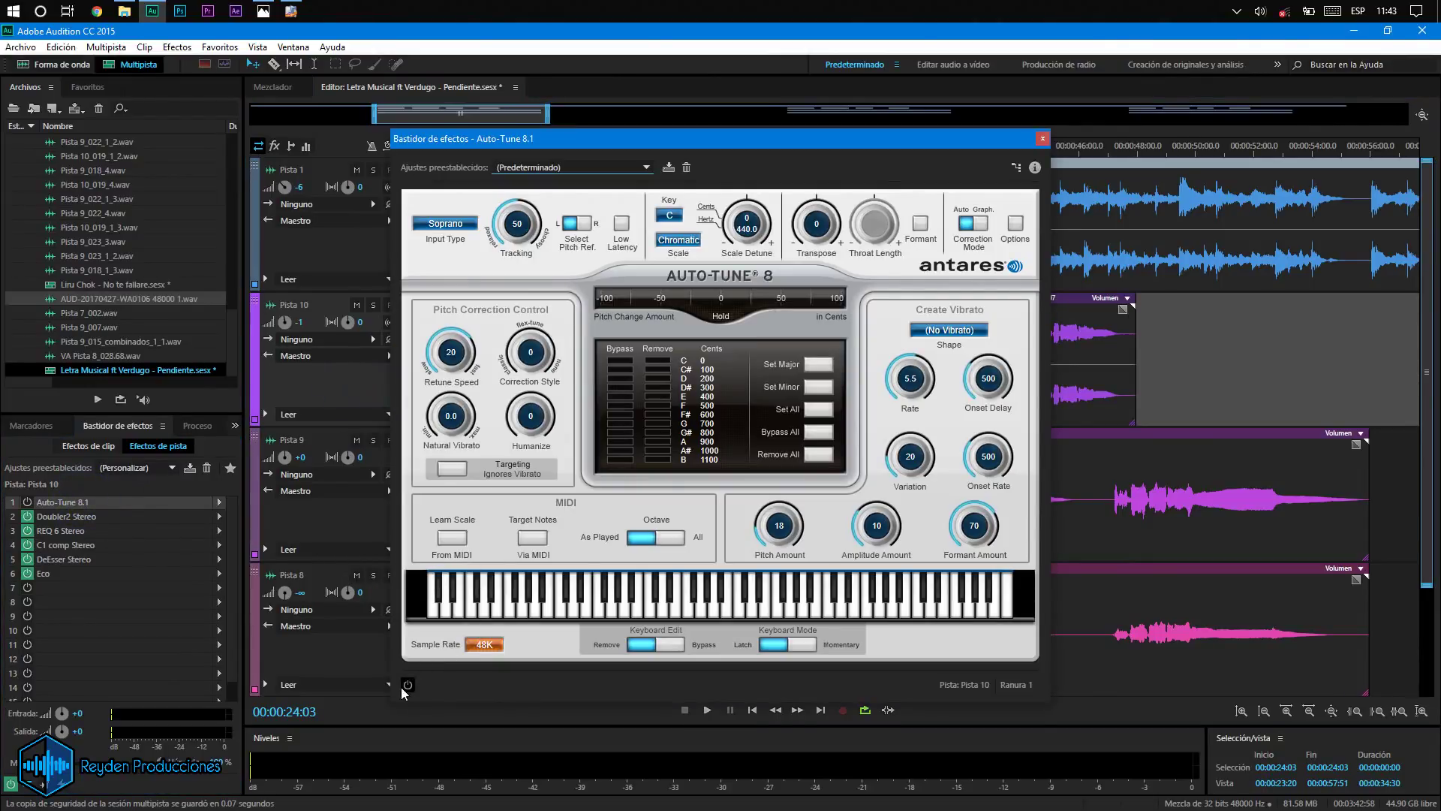
{"action": "left_click", "coordinate": [407, 685]}
{"action": "left_click", "coordinate": [670, 220]}
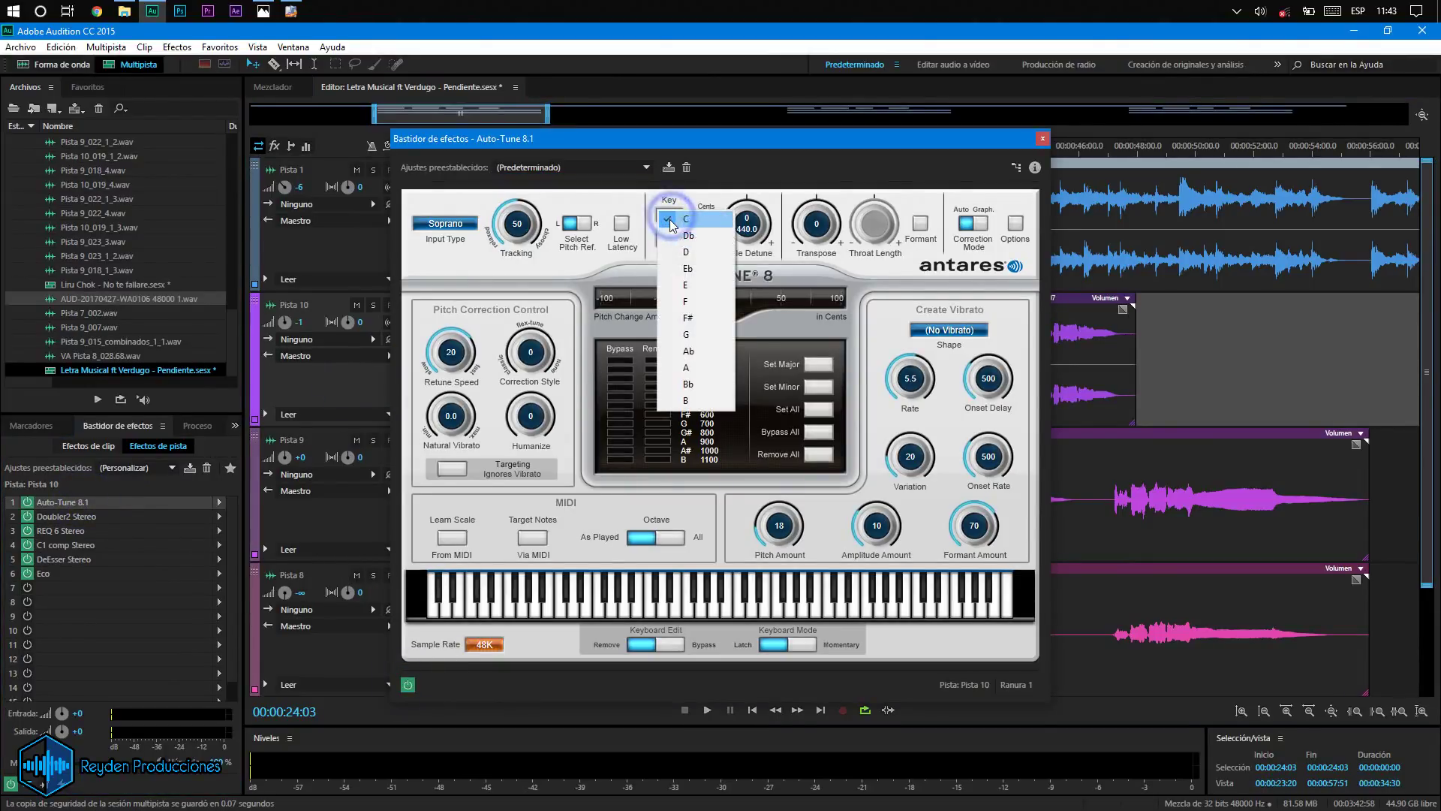
{"action": "left_click", "coordinate": [707, 270]}
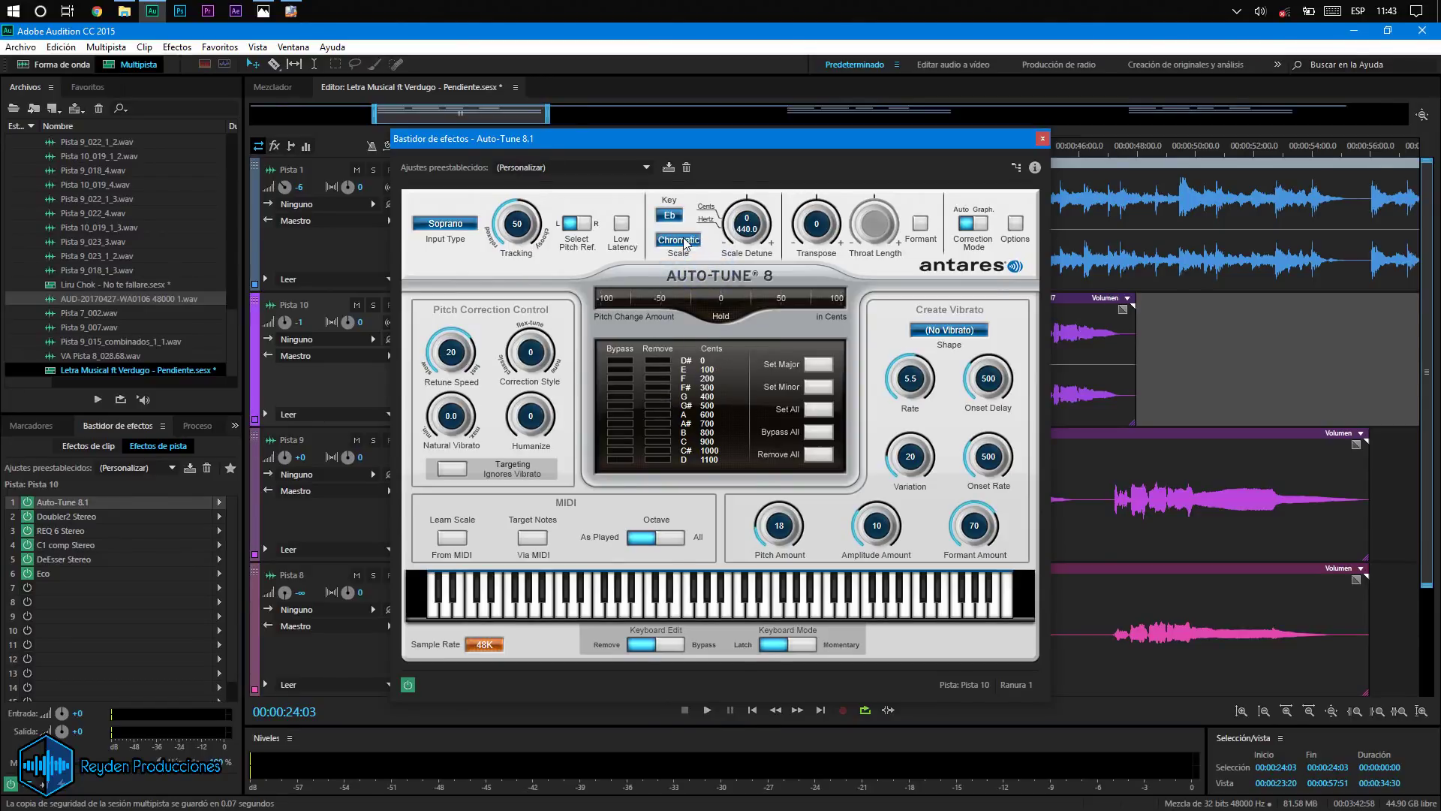
{"action": "left_click", "coordinate": [683, 241]}
{"action": "left_click", "coordinate": [687, 248]}
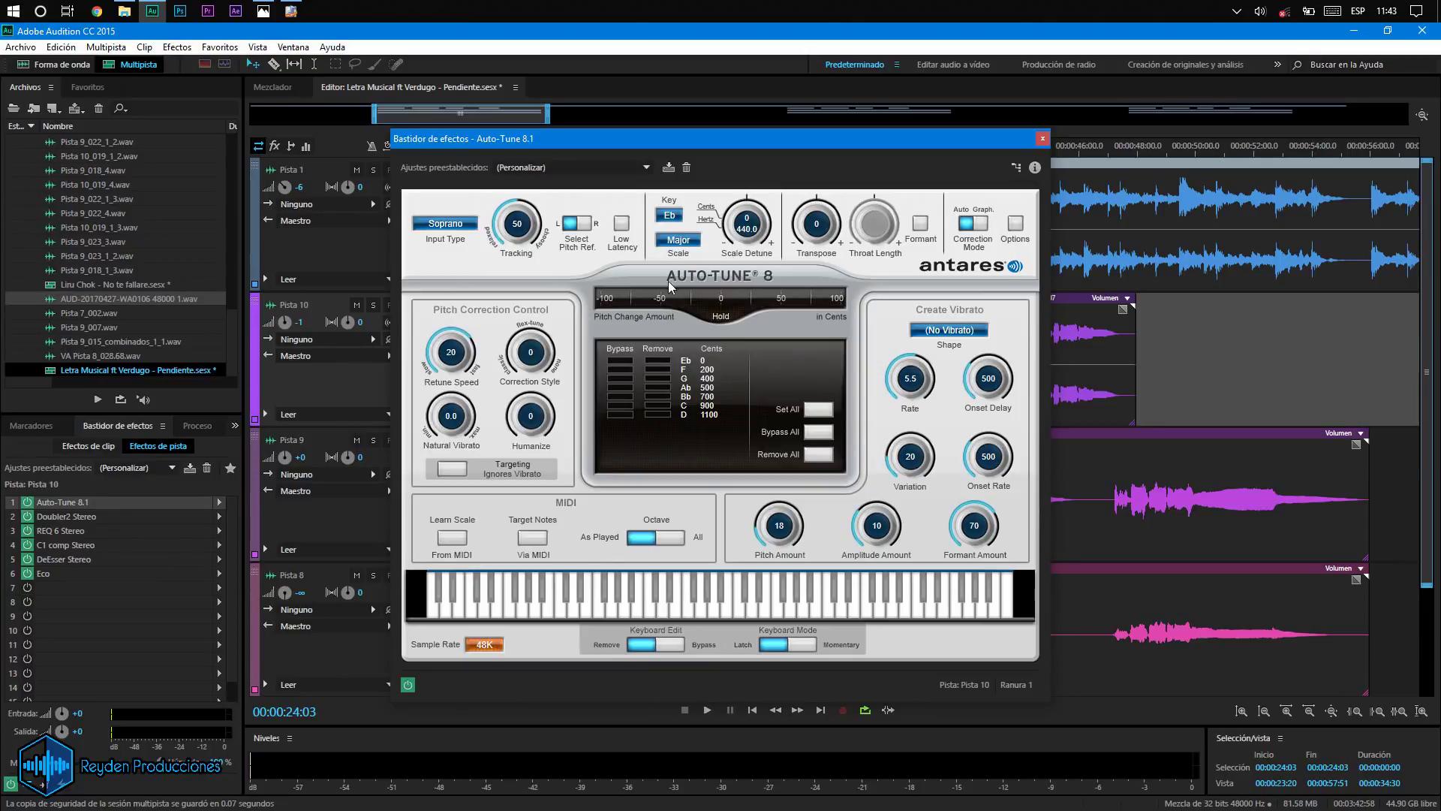
Step: Move the Auto-Tune window aside and play the session to hear the Eb Major correction on Pista 10
{"action": "left_click_drag", "start_coordinate": [782, 145], "coordinate": [1087, 184]}
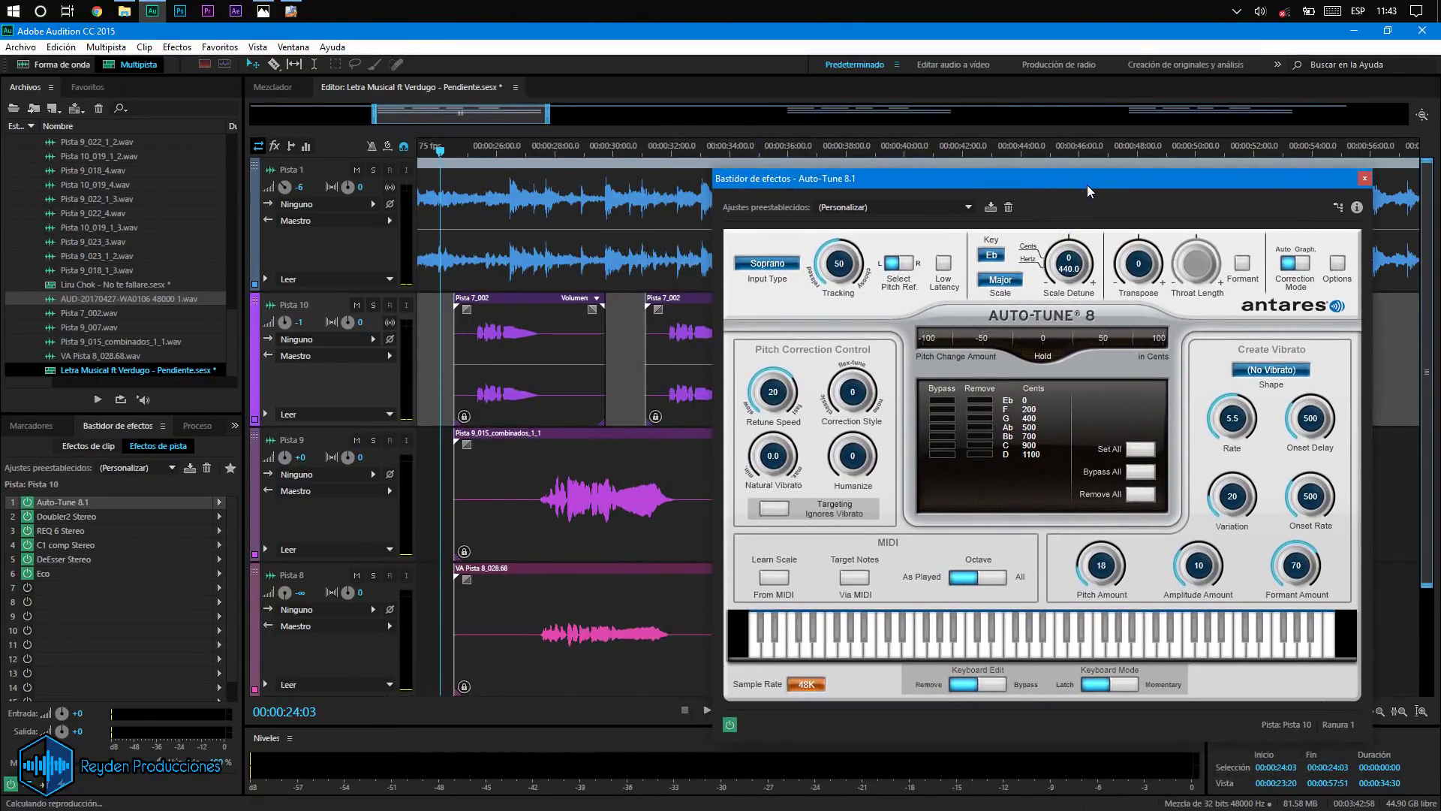
{"action": "key", "text": "space"}
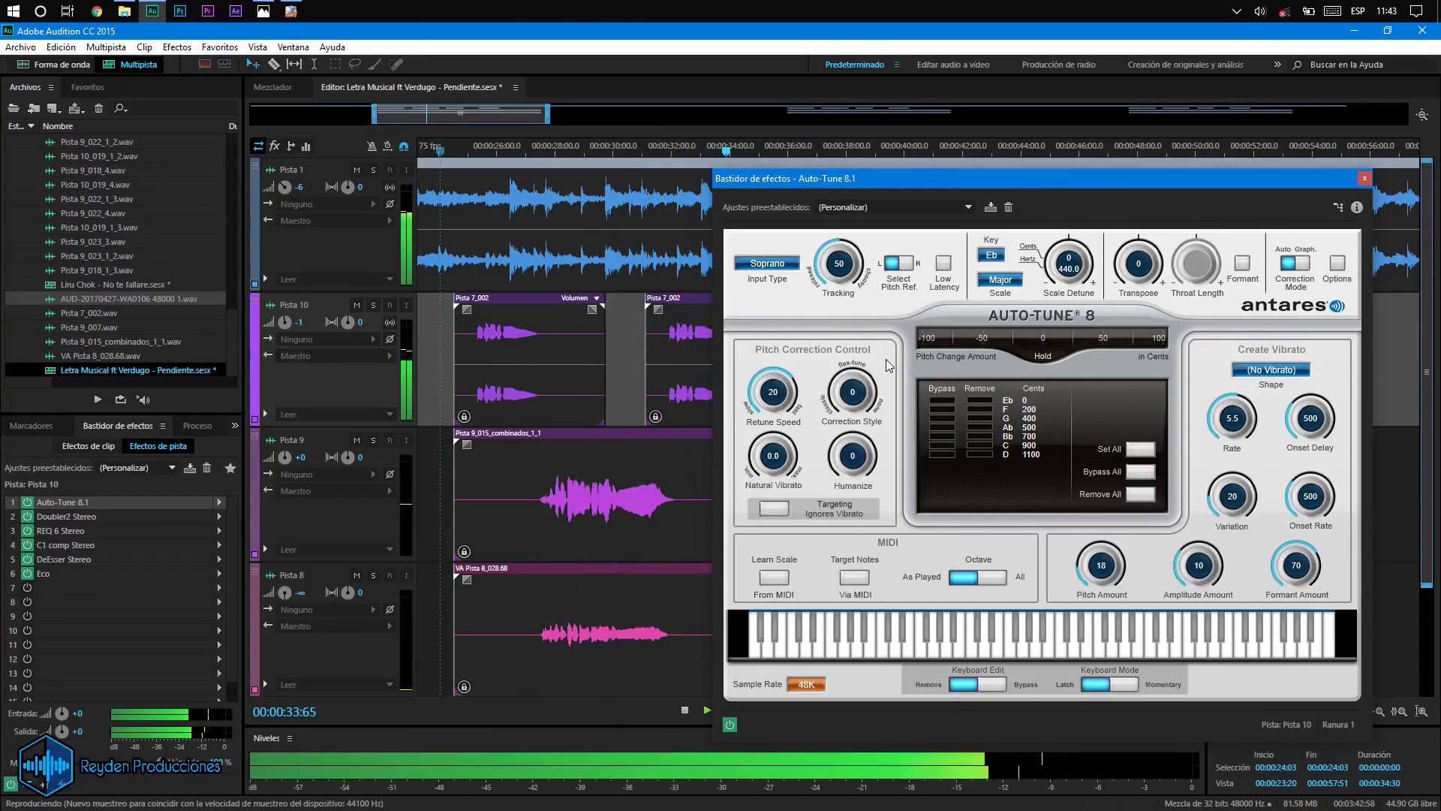
{"action": "key", "text": "space"}
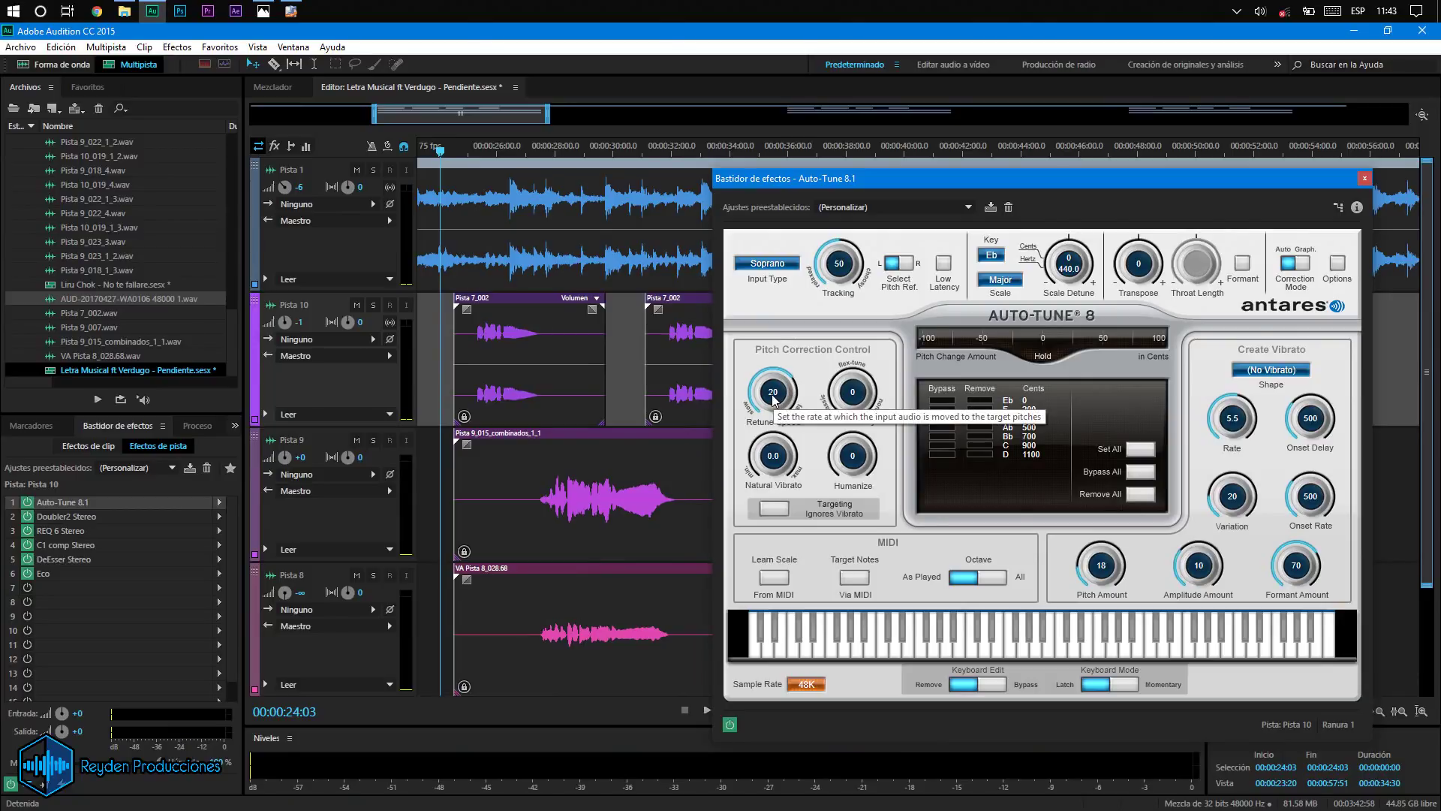
Step: Set Pista 10's Auto-Tune Retune Speed to 0 and its input type to Alto/Tenor
{"action": "left_click_drag", "start_coordinate": [773, 398], "coordinate": [774, 406]}
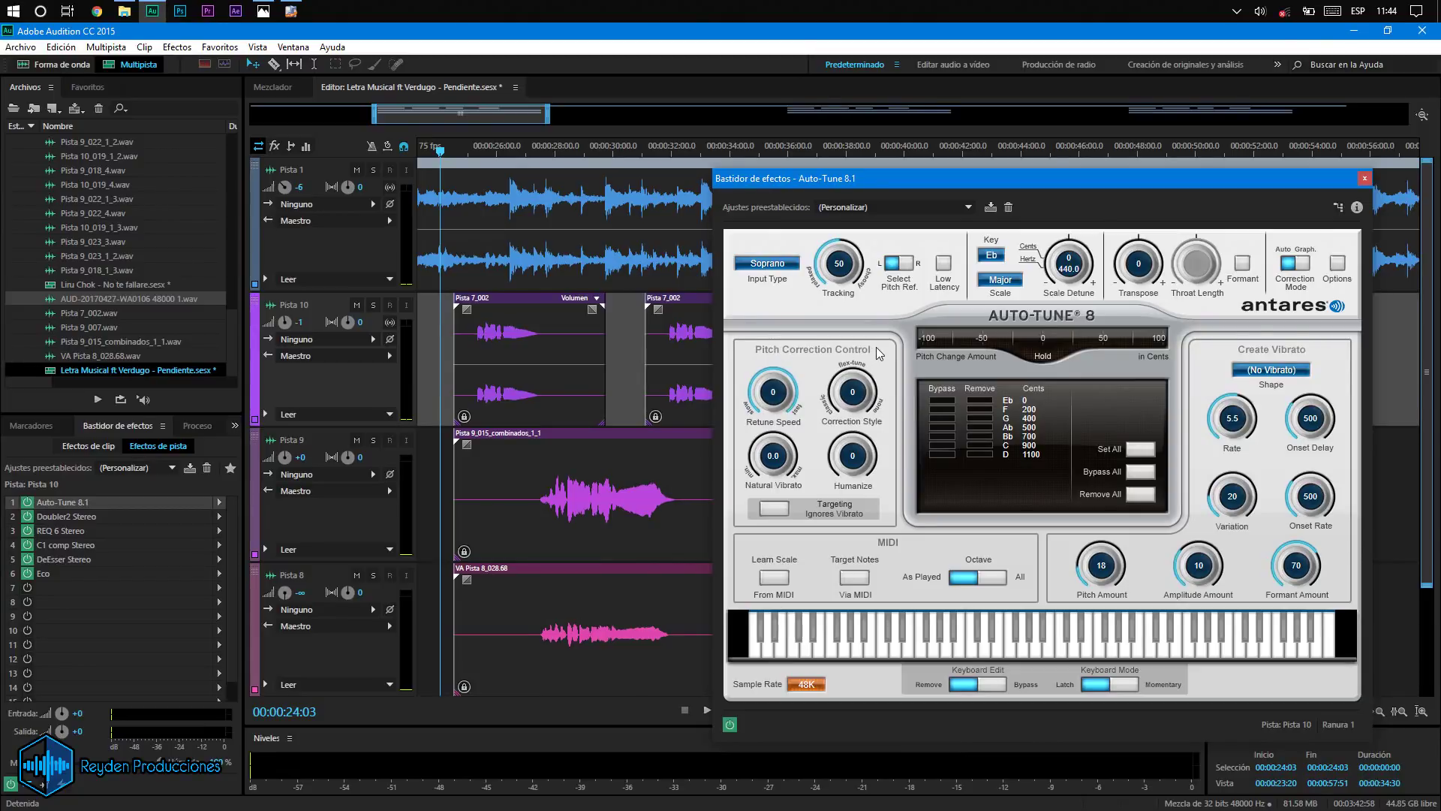
{"action": "left_click", "coordinate": [767, 263]}
{"action": "left_click", "coordinate": [773, 288]}
Step: Play the session with the adjusted Auto-Tune on Pista 10, closing its settings before stopping playback
{"action": "key", "text": "space"}
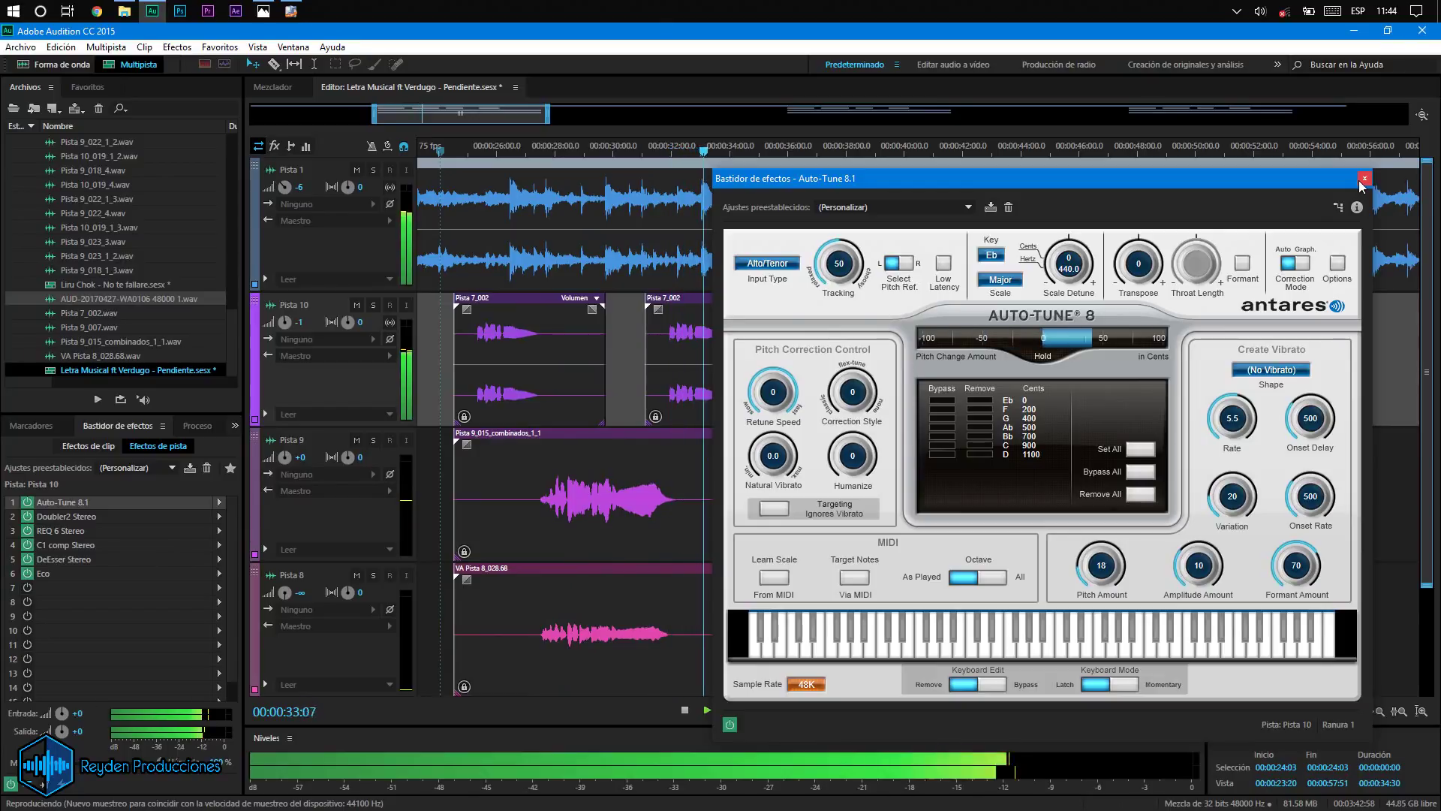
{"action": "left_click_drag", "start_coordinate": [1324, 185], "coordinate": [719, 165]}
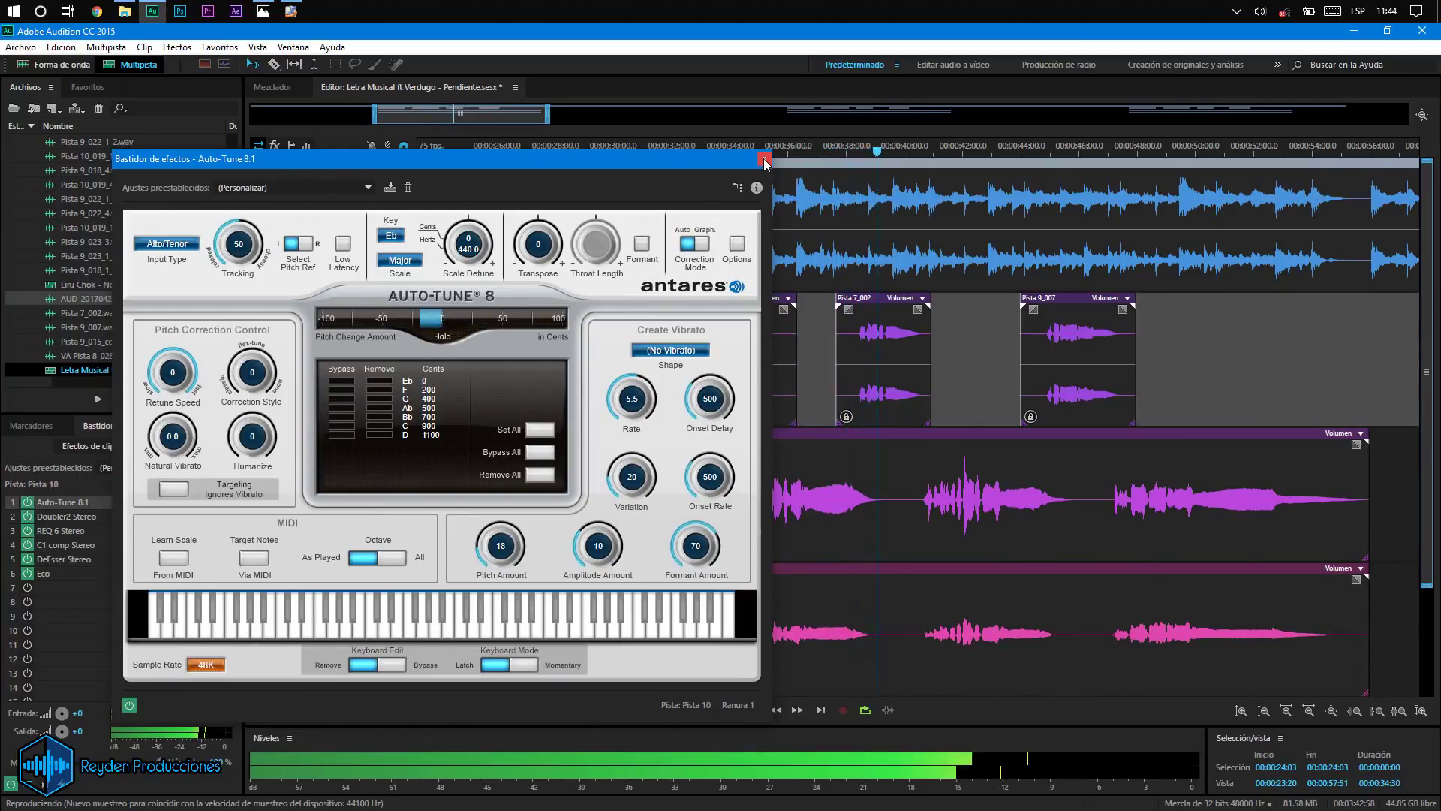
{"action": "left_click", "coordinate": [764, 160]}
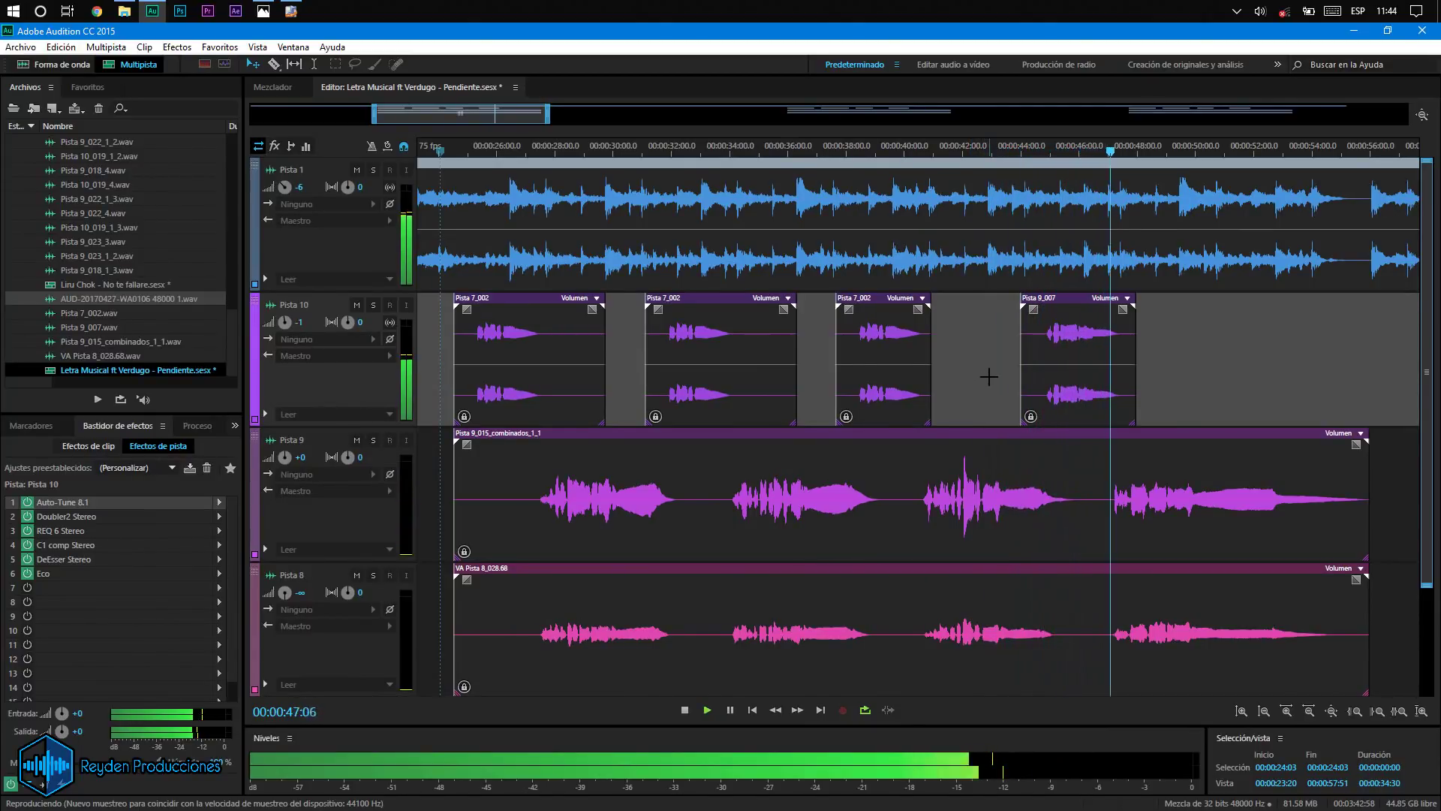
{"action": "key", "text": "space"}
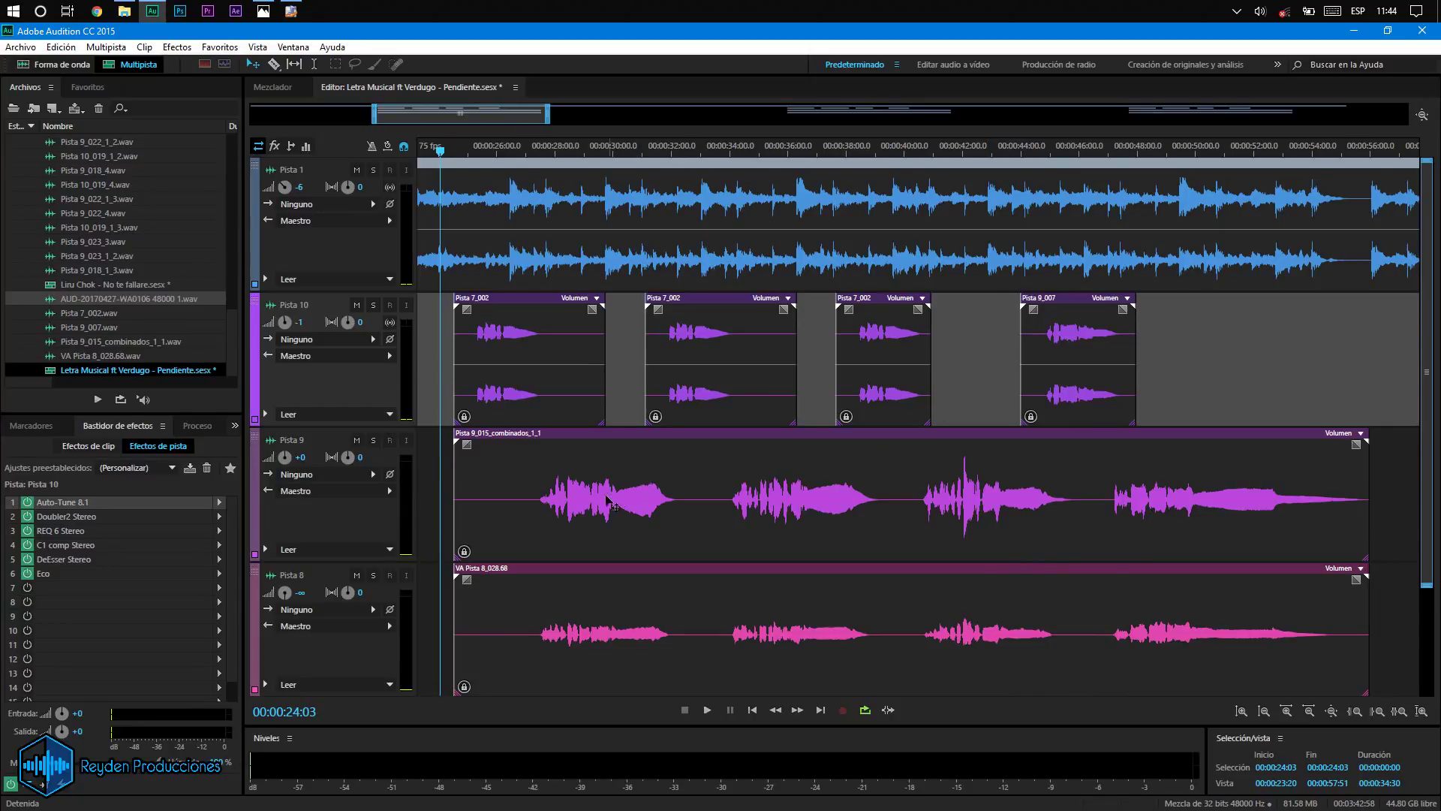
Step: Enable Auto-Tune 8.1 on Pista 9 and set its key to Eb and its scale to Major
{"action": "left_click", "coordinate": [330, 527]}
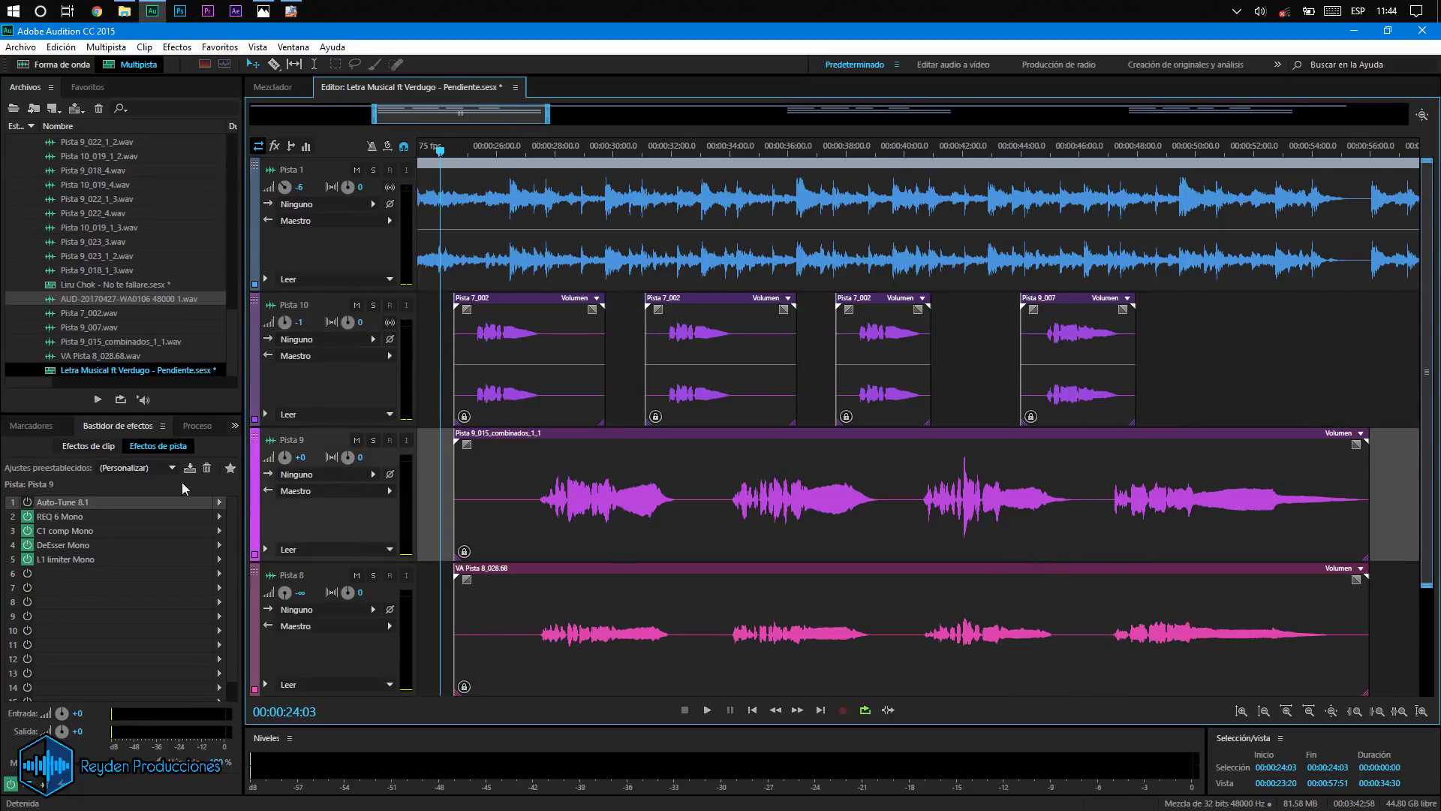
{"action": "double_click", "coordinate": [41, 503]}
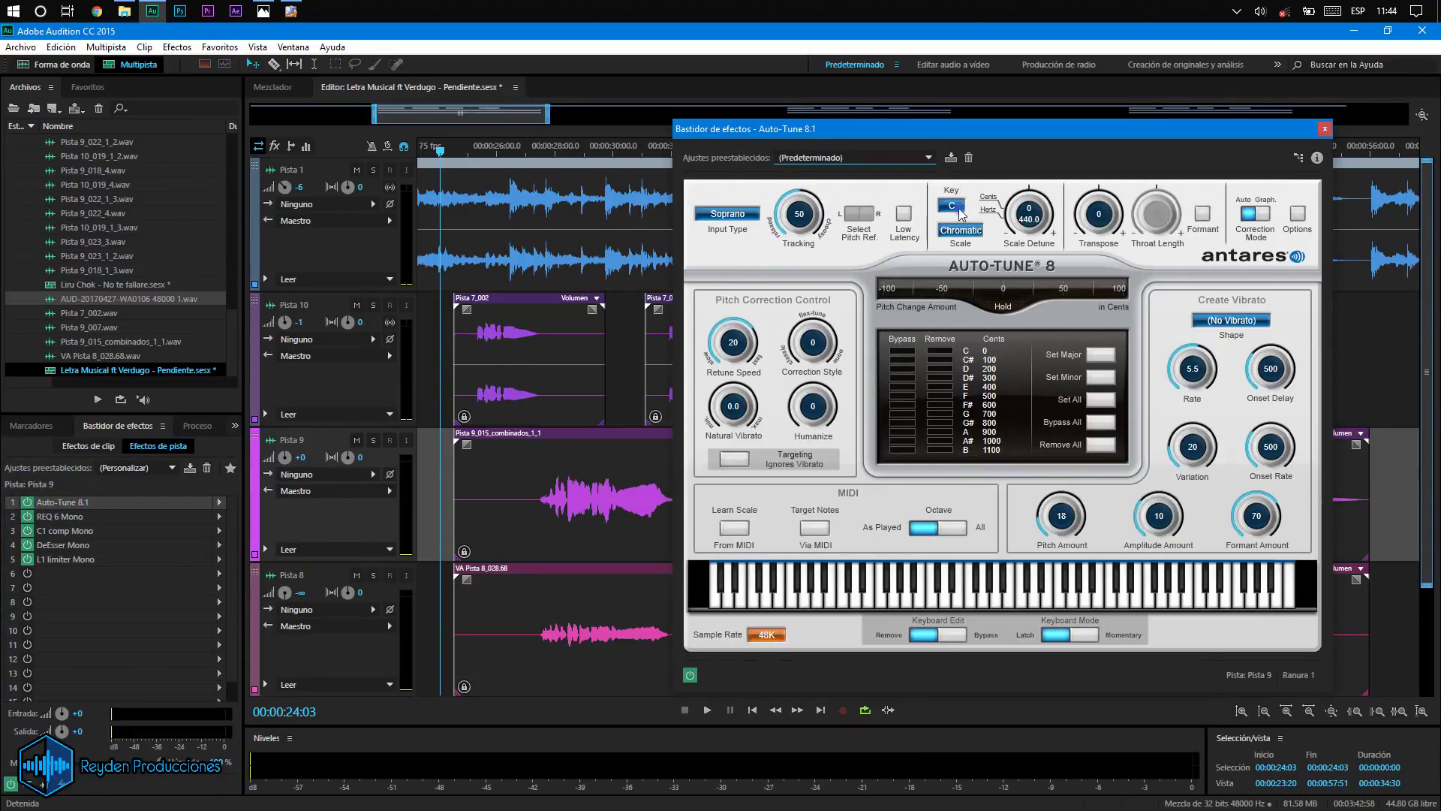
{"action": "left_click", "coordinate": [952, 206]}
{"action": "left_click", "coordinate": [972, 257]}
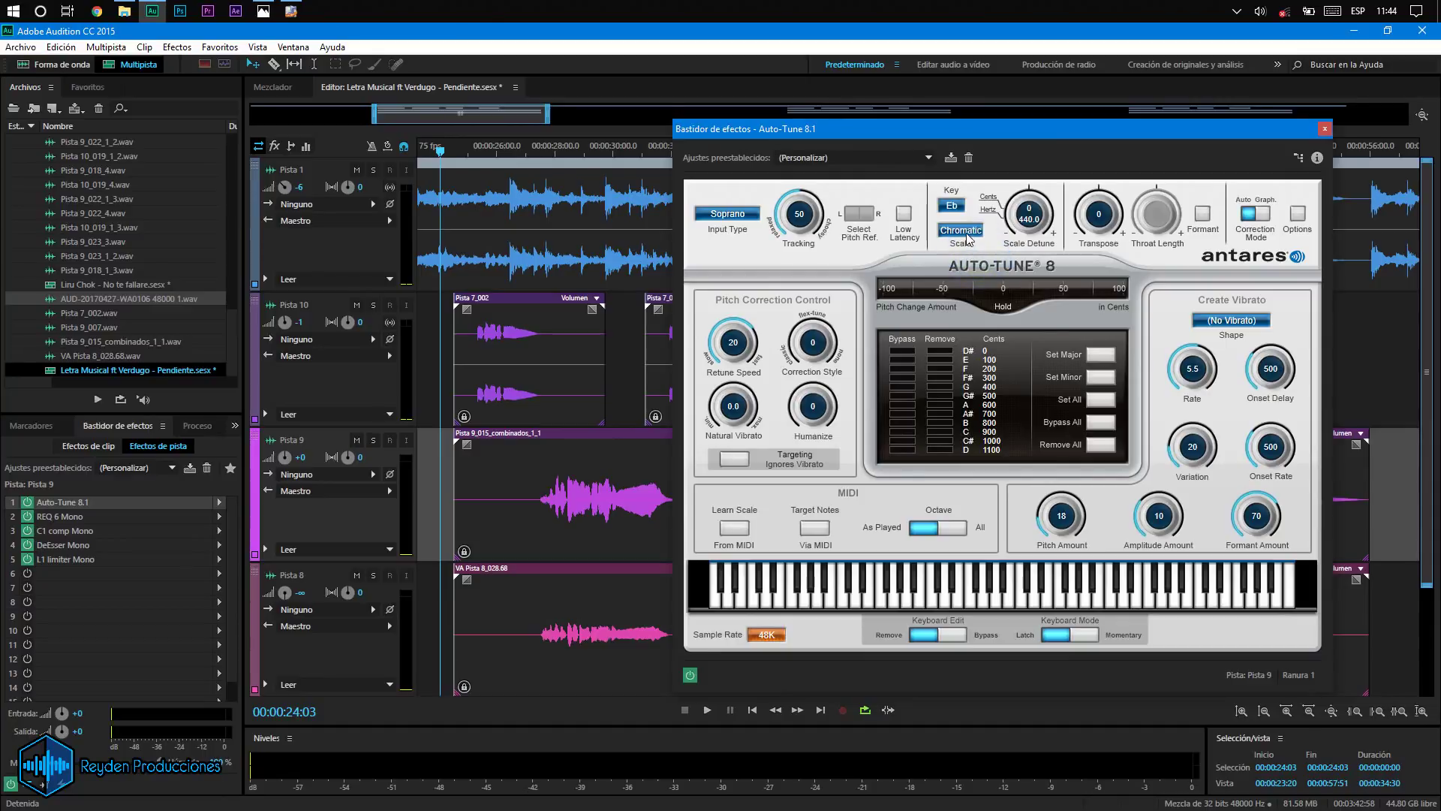
{"action": "left_click", "coordinate": [983, 231]}
{"action": "left_click", "coordinate": [976, 234]}
Step: Set Pista 9's Auto-Tune input type to Alto/Tenor, Retune Speed to 0 and Correction Style to 15
{"action": "left_click", "coordinate": [727, 214]}
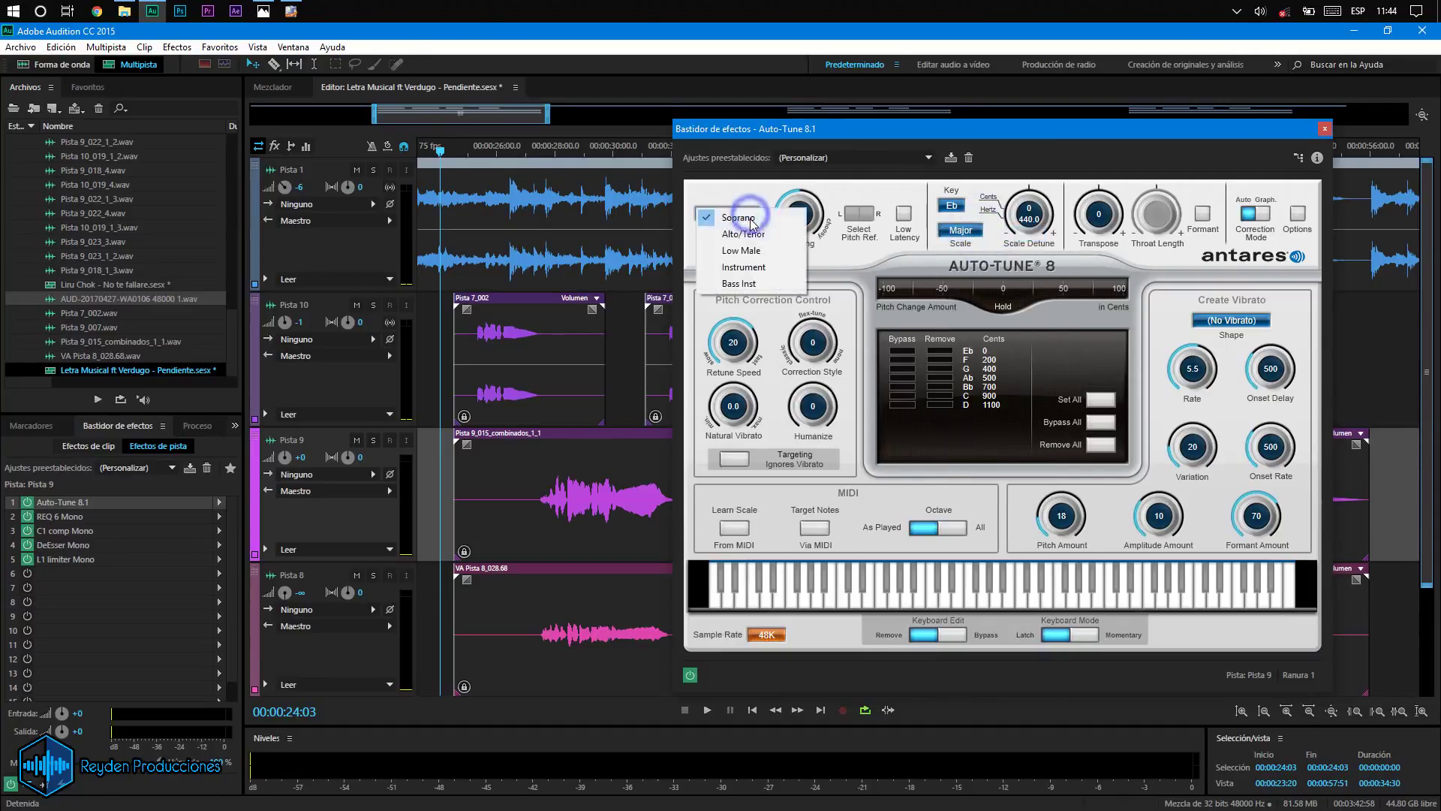
{"action": "left_click", "coordinate": [747, 233]}
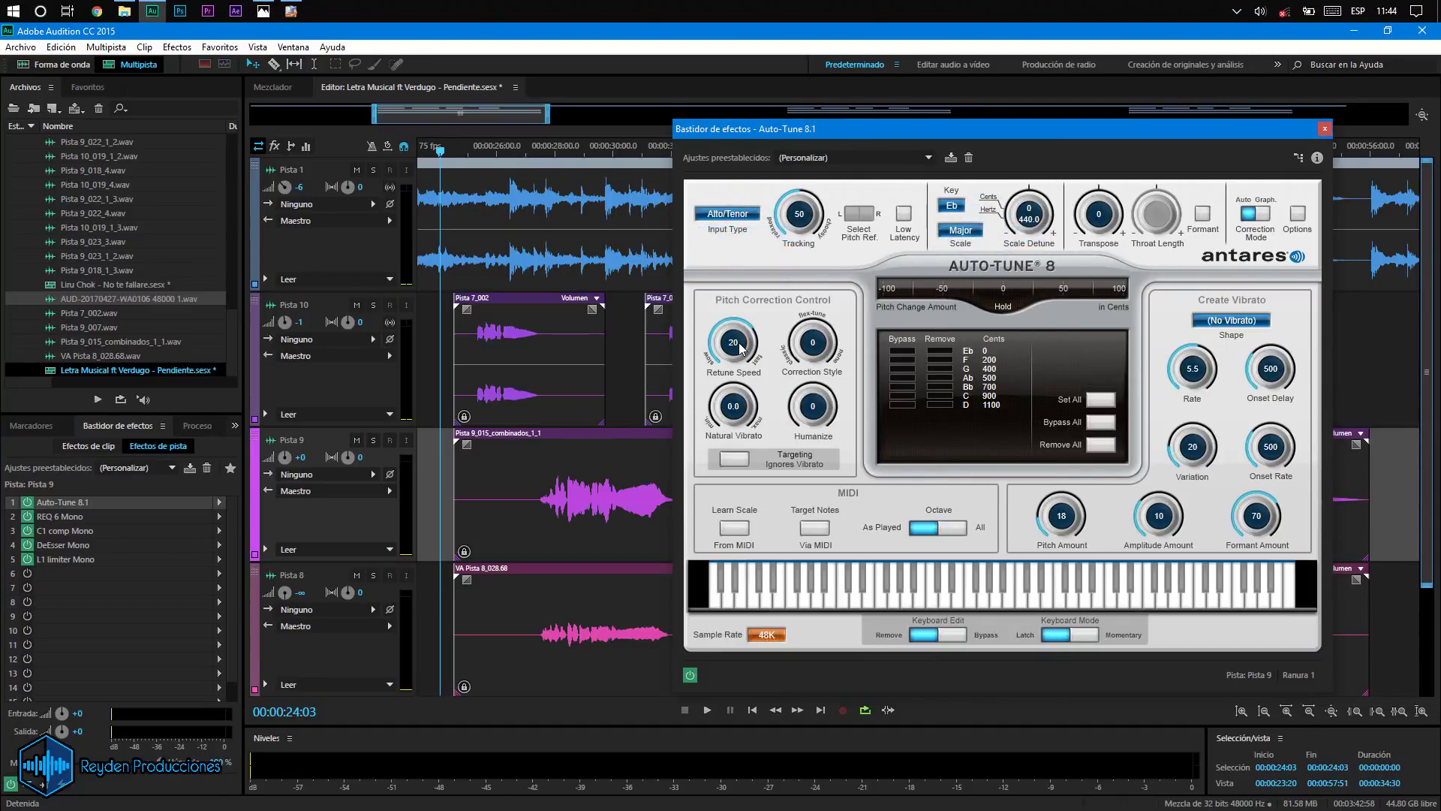
{"action": "left_click_drag", "start_coordinate": [739, 347], "coordinate": [743, 285]}
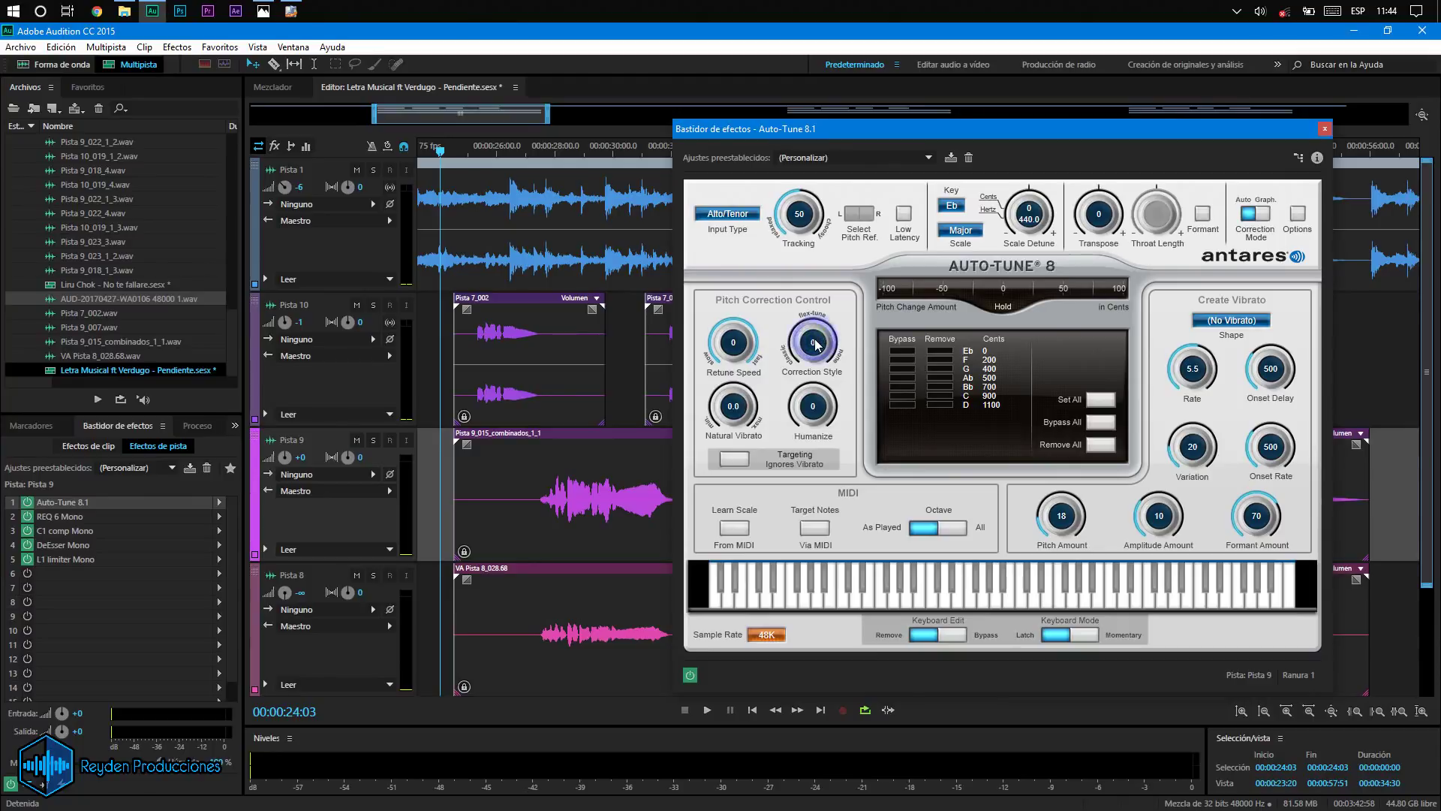
{"action": "left_click_drag", "start_coordinate": [817, 345], "coordinate": [818, 337]}
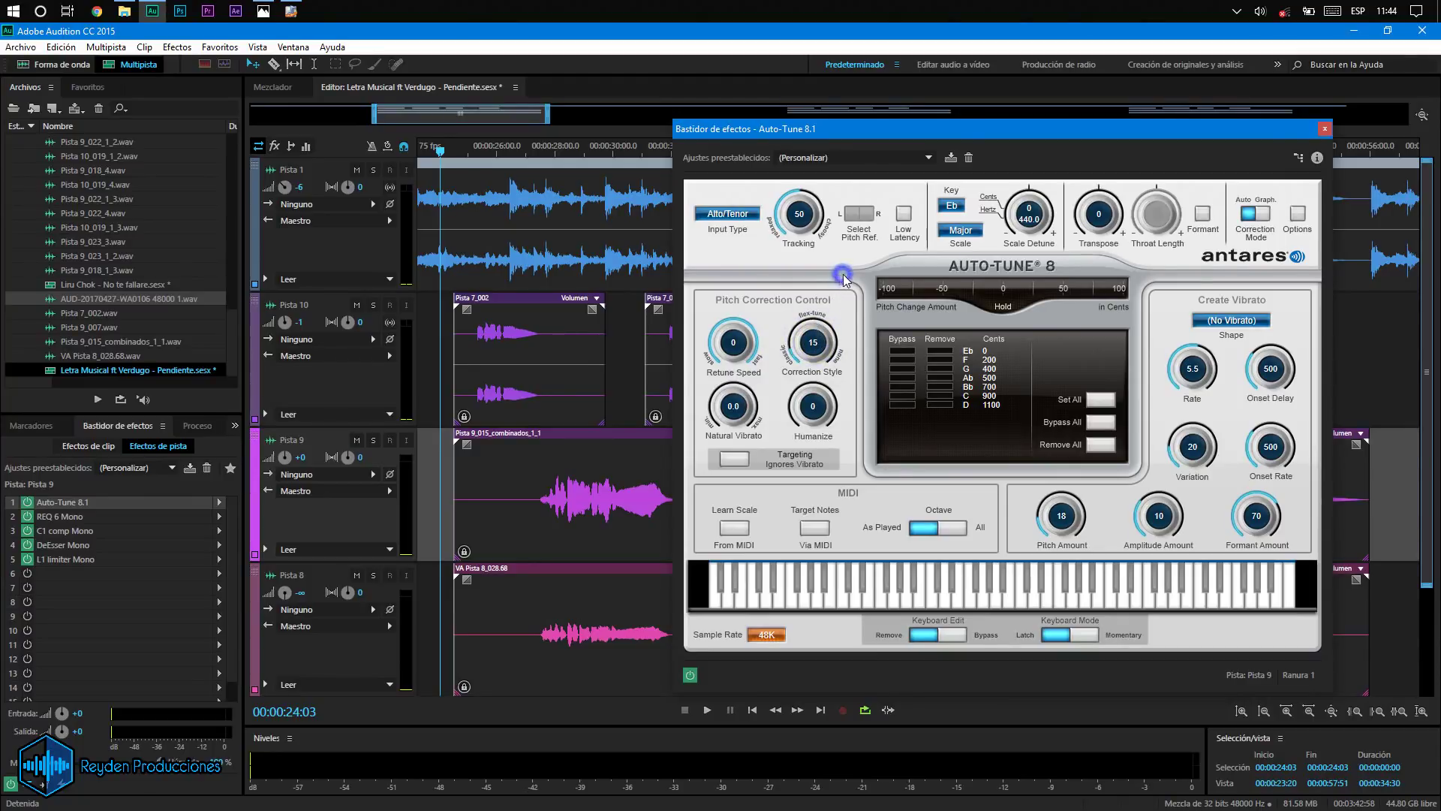
Step: Play the session with Auto-Tune on Pista 9, close its settings, and select Pista 1 after stopping playback
{"action": "key", "text": "space"}
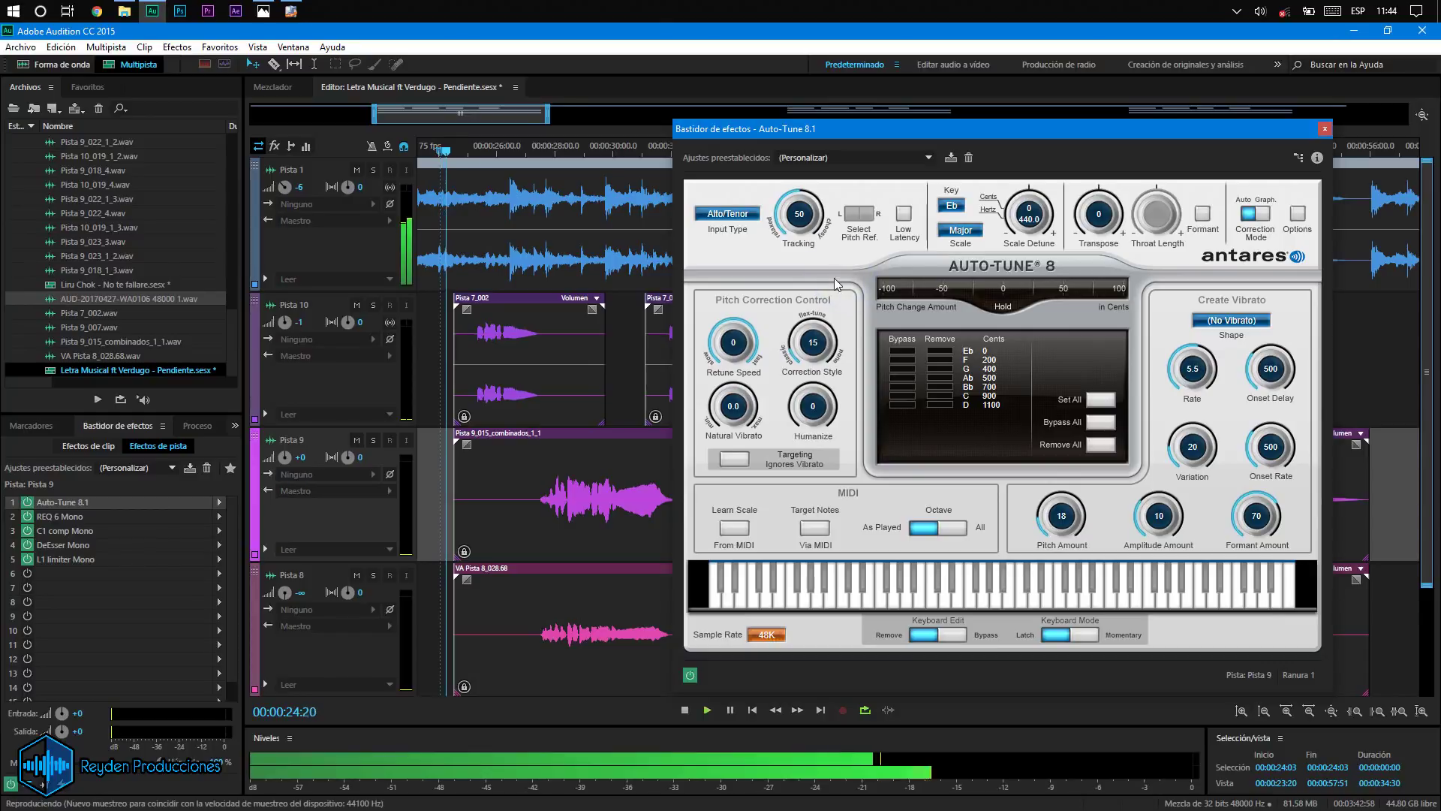
{"action": "left_click", "coordinate": [1324, 129]}
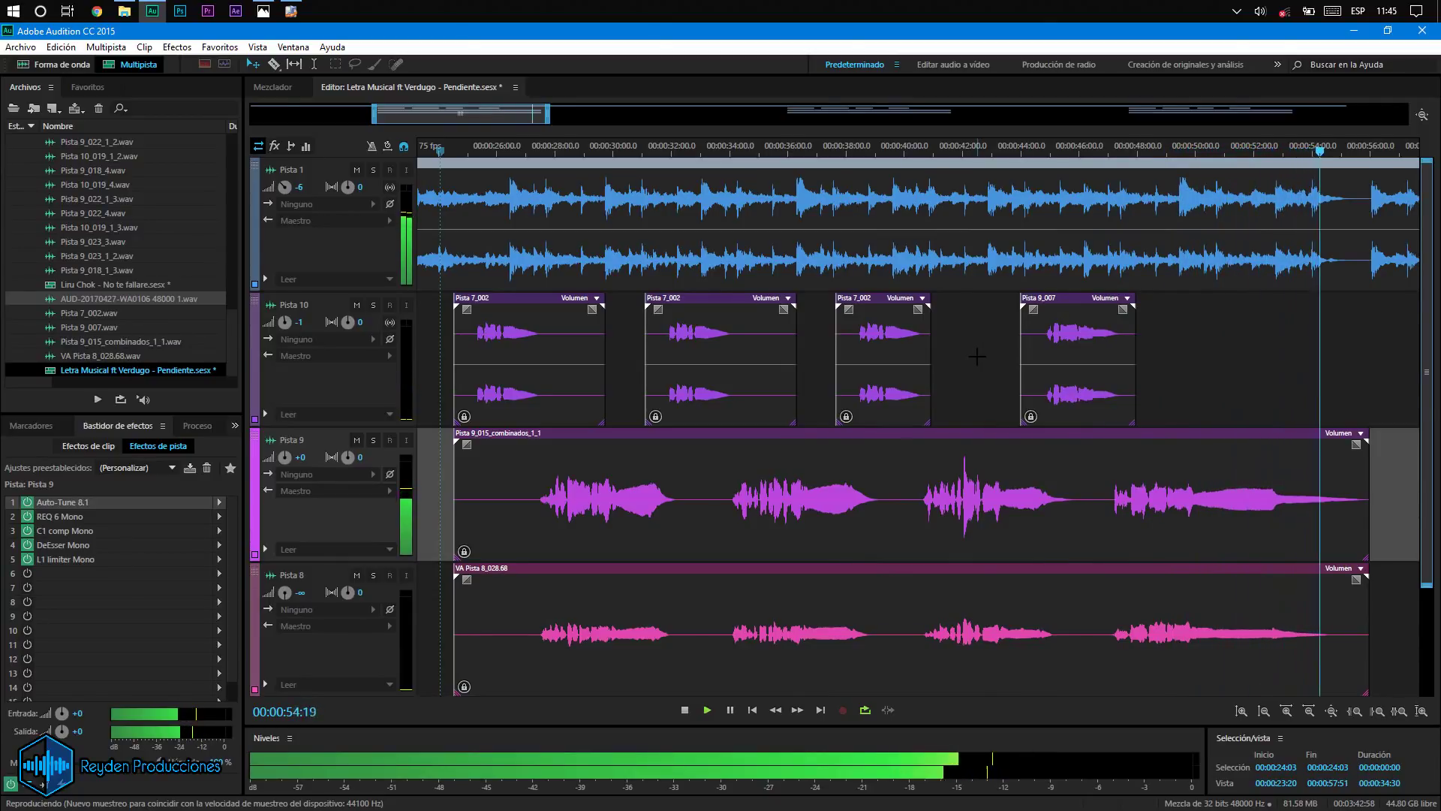
{"action": "key", "text": "space"}
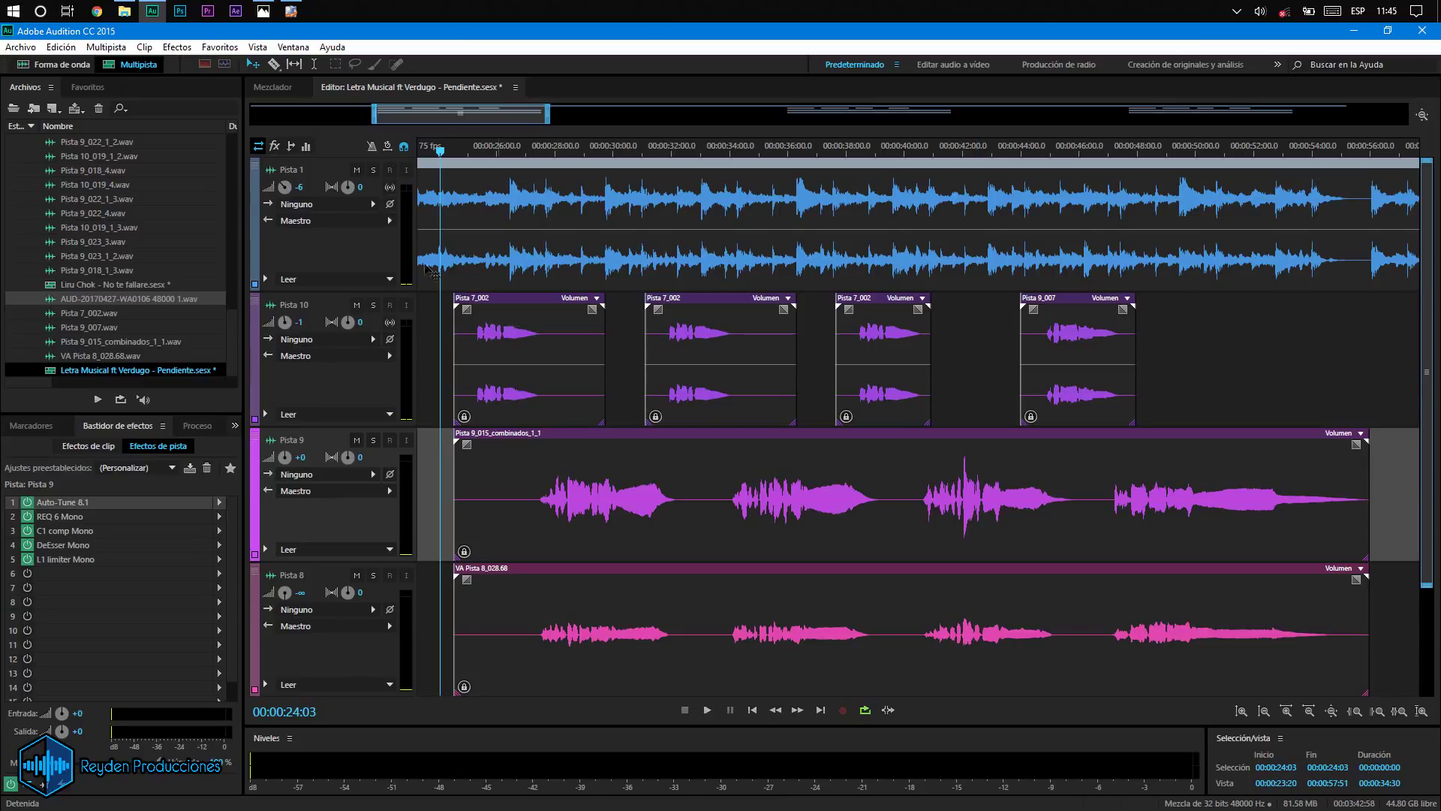
{"action": "left_click", "coordinate": [357, 244]}
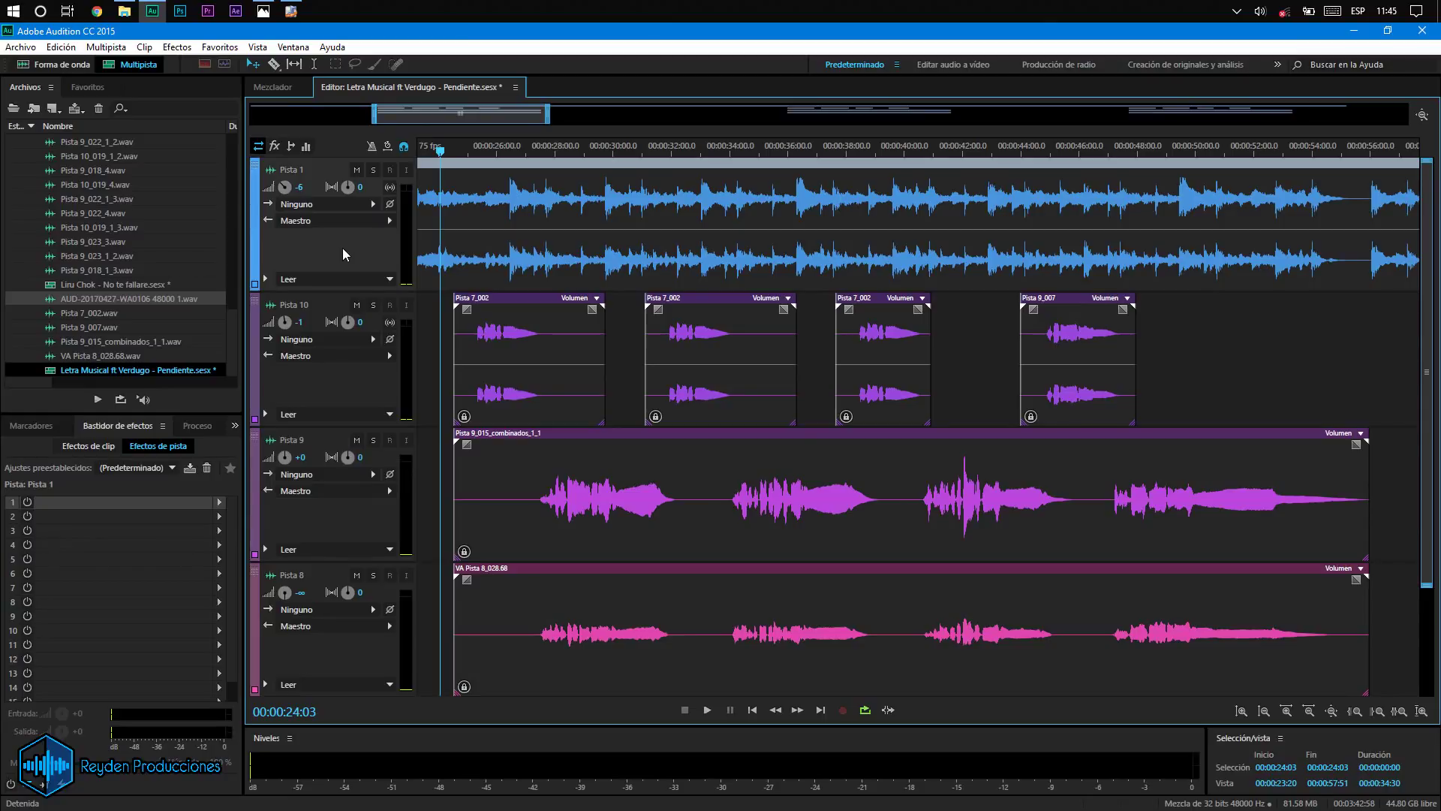